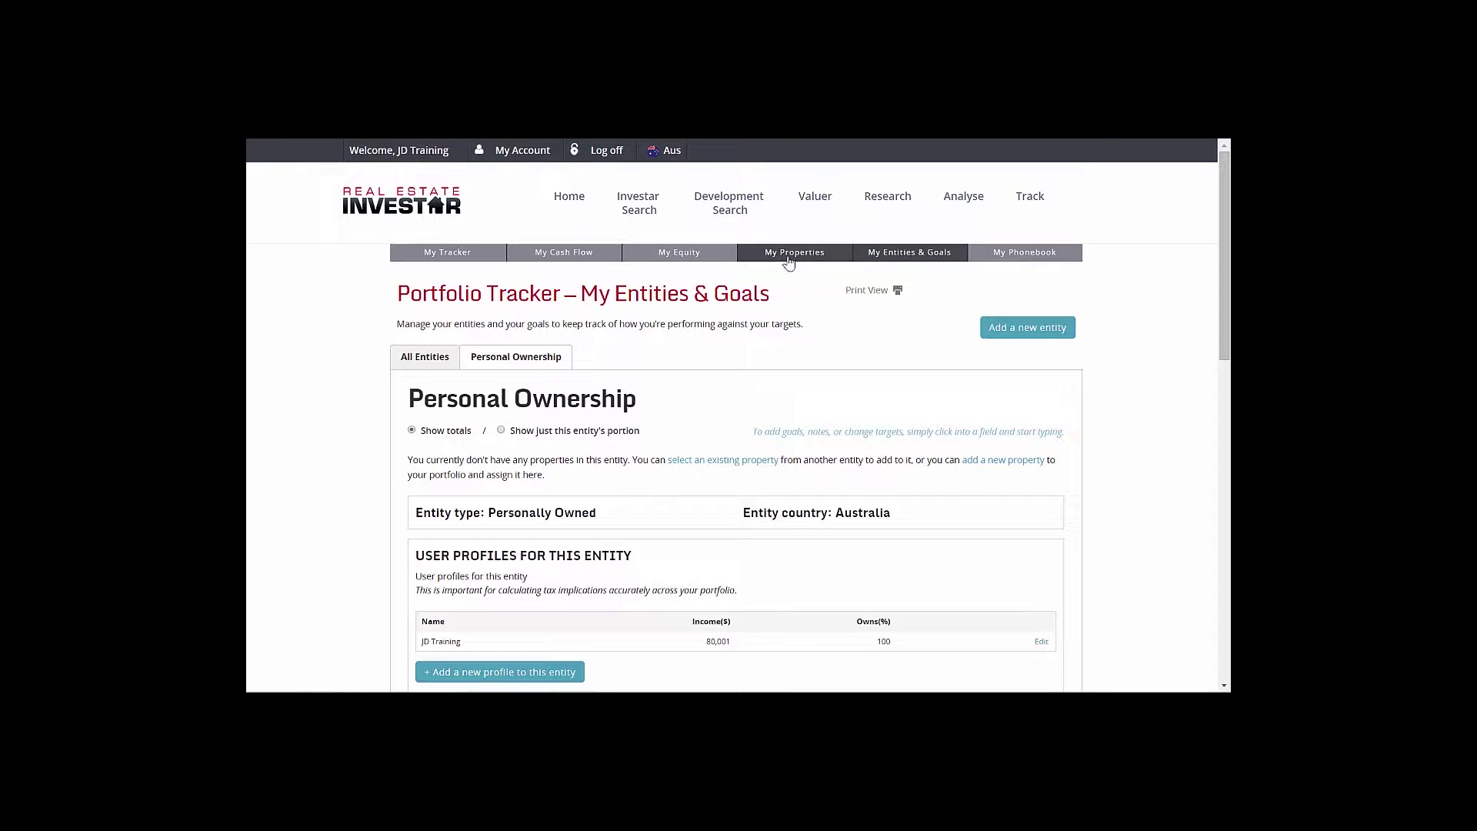
# Open the My Properties page under Track in the Portfolio Tracker
pyautogui.click(789, 262)
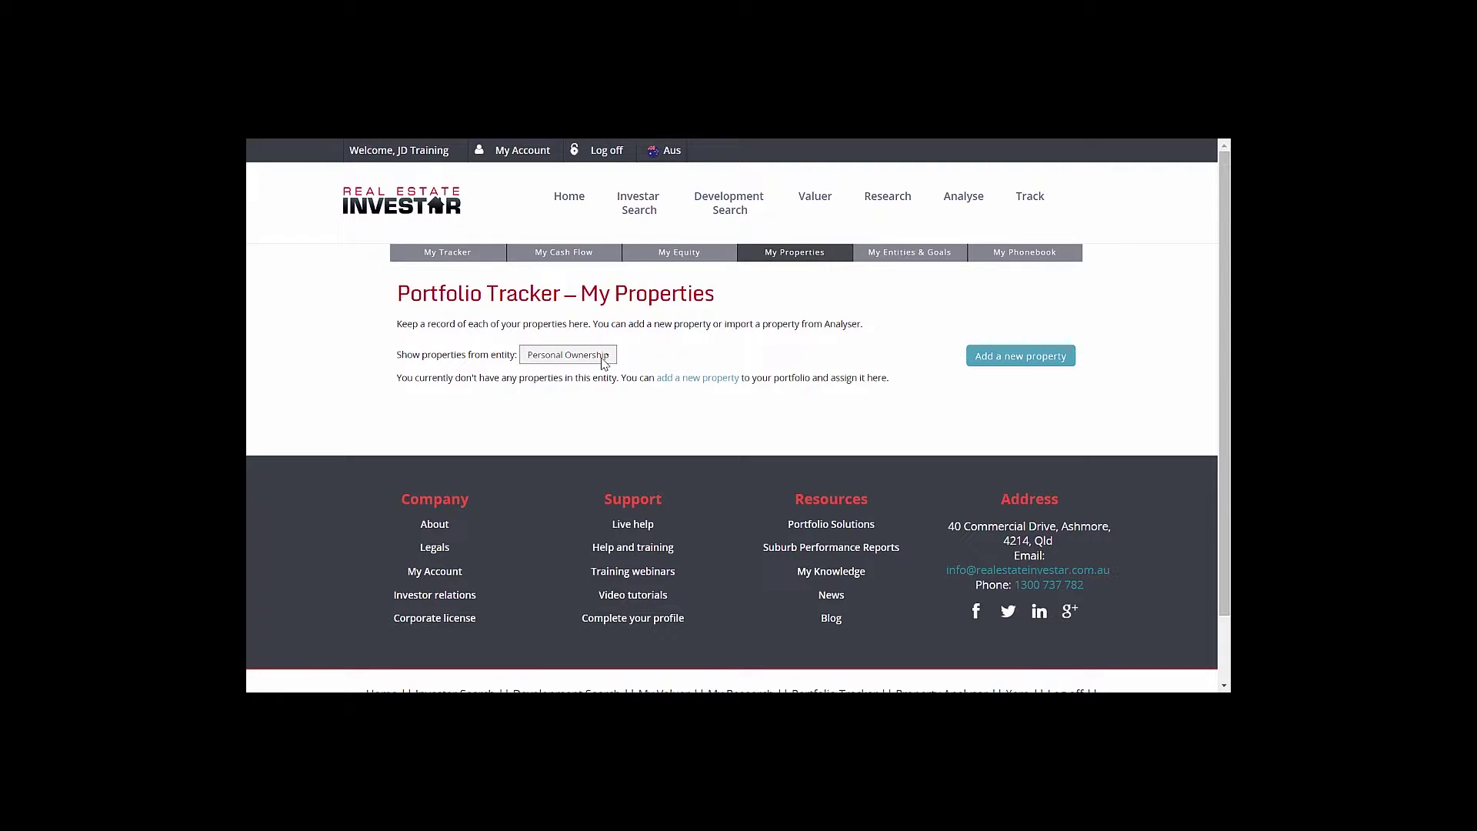
# Keep the Personal Ownership entity, start a new property and get ready to enter its address
pyautogui.click(604, 358)
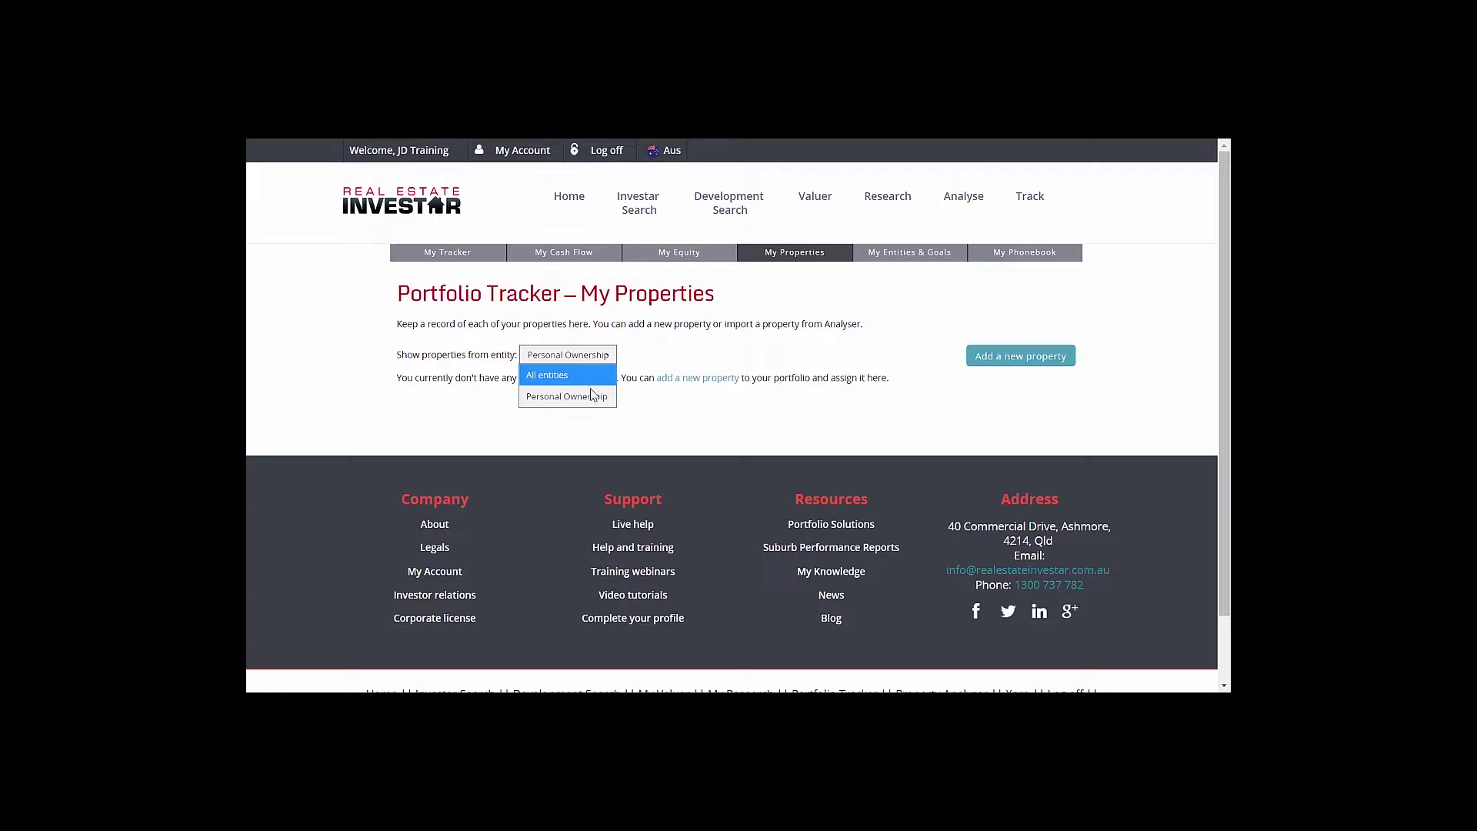
pyautogui.click(871, 360)
pyautogui.click(985, 358)
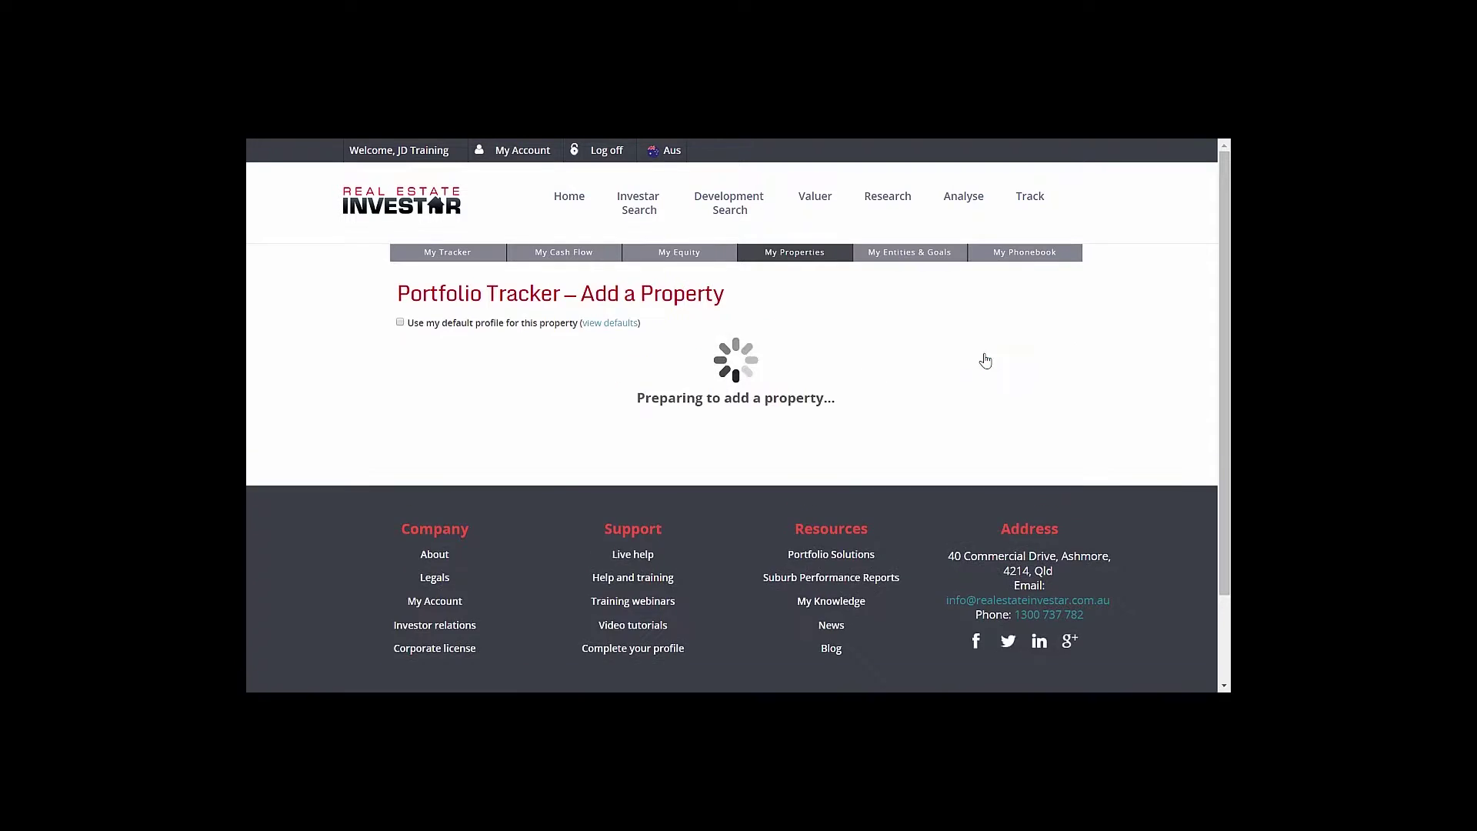
pyautogui.scroll(-1, 661, 339)
pyautogui.click(661, 339)
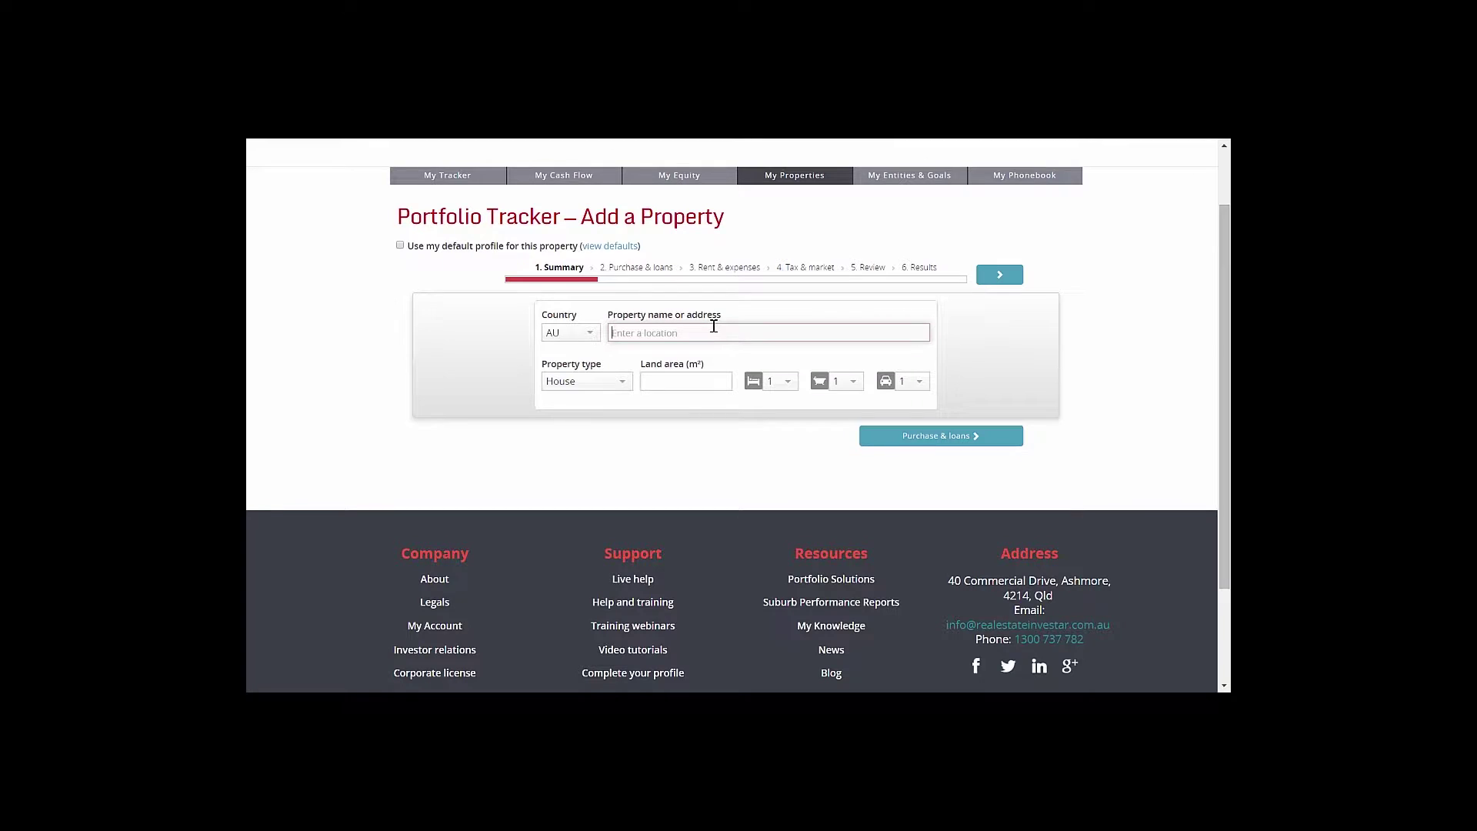
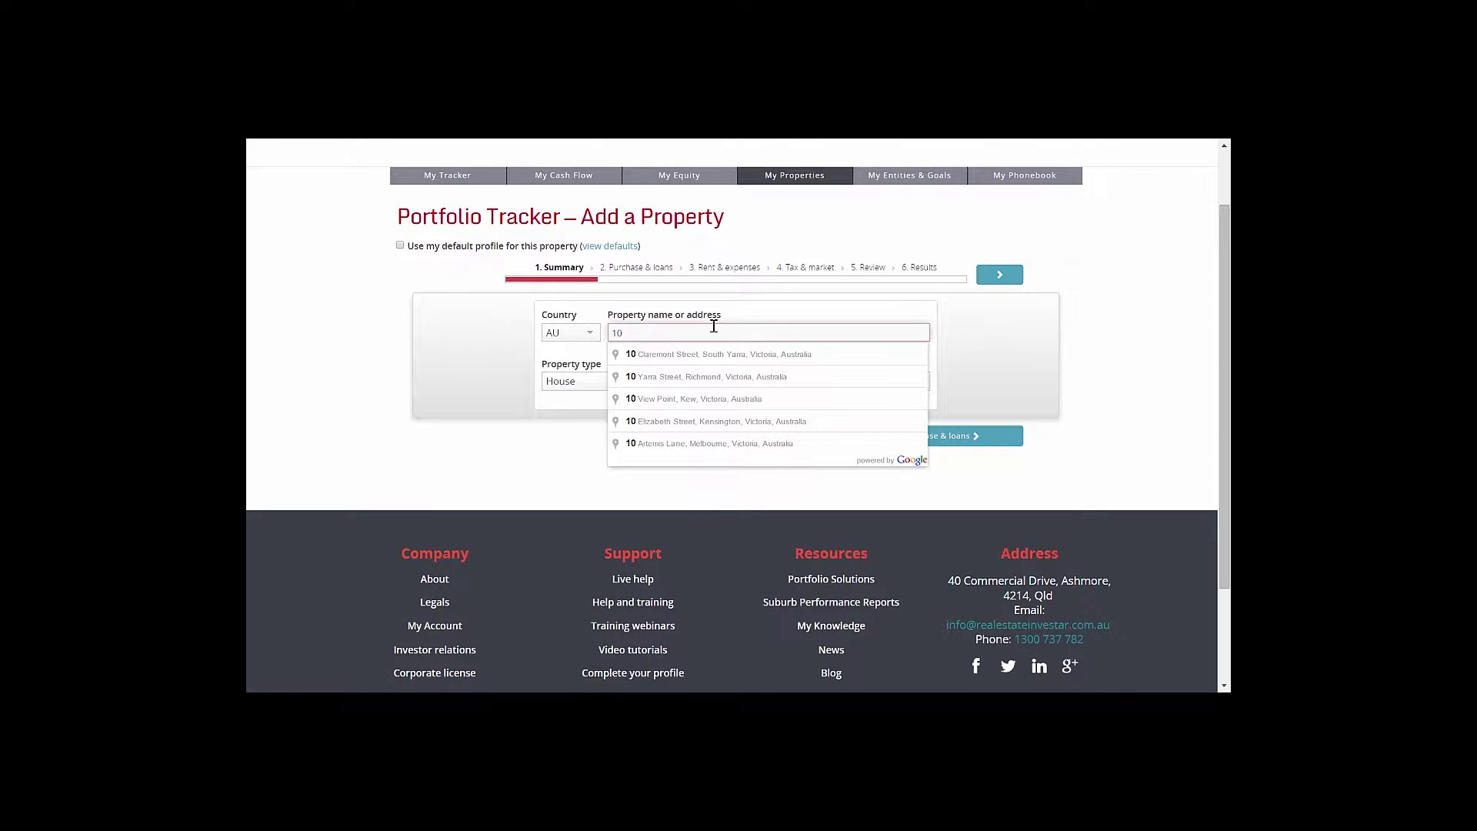
pyautogui.click(705, 356)
pyautogui.click(683, 380)
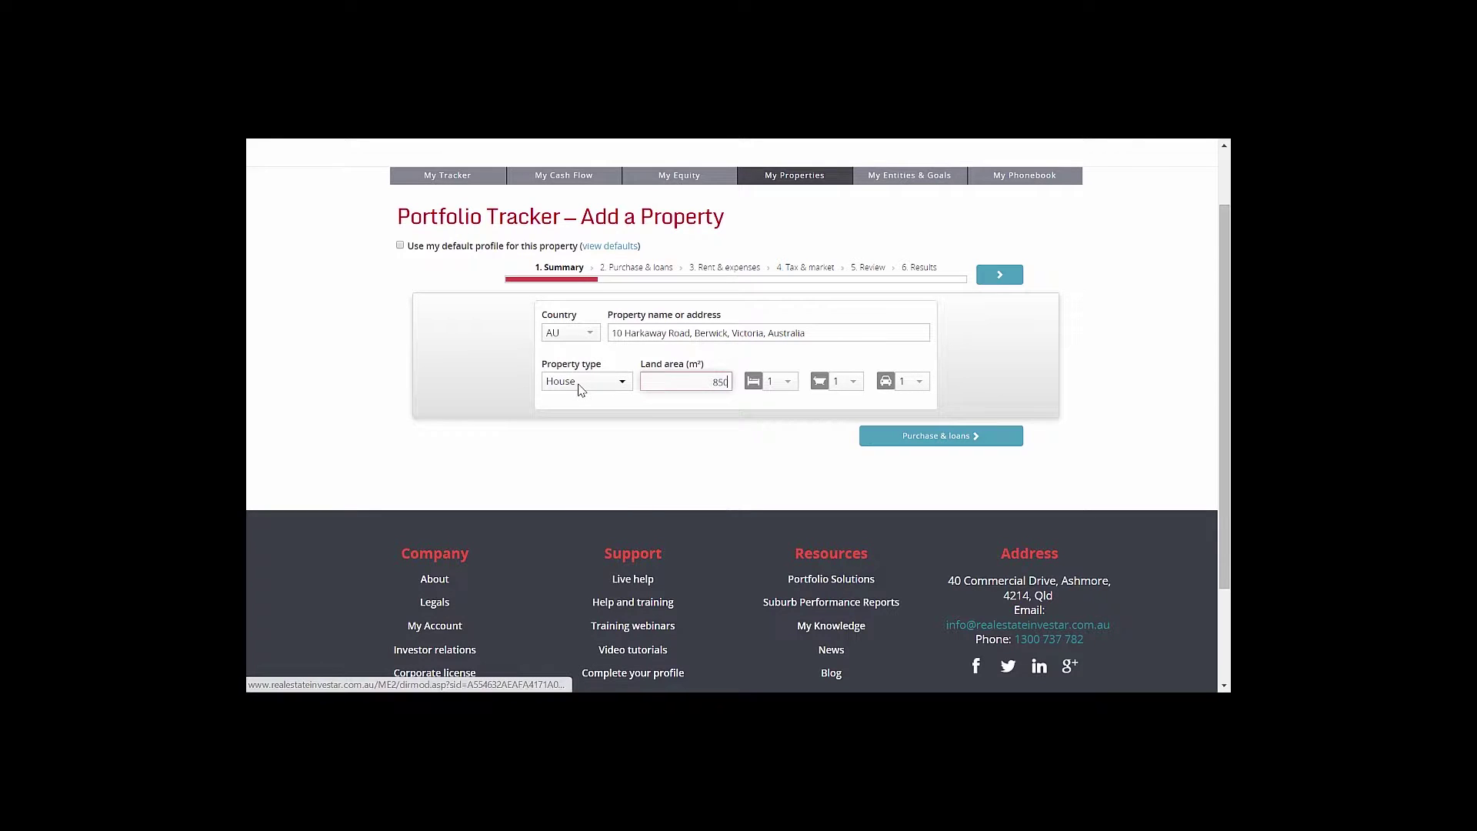
pyautogui.click(582, 387)
pyautogui.click(684, 382)
# Set 4 bedrooms, 2 bathrooms and 2 car spaces, and proceed to Purchase & loans
pyautogui.click(785, 381)
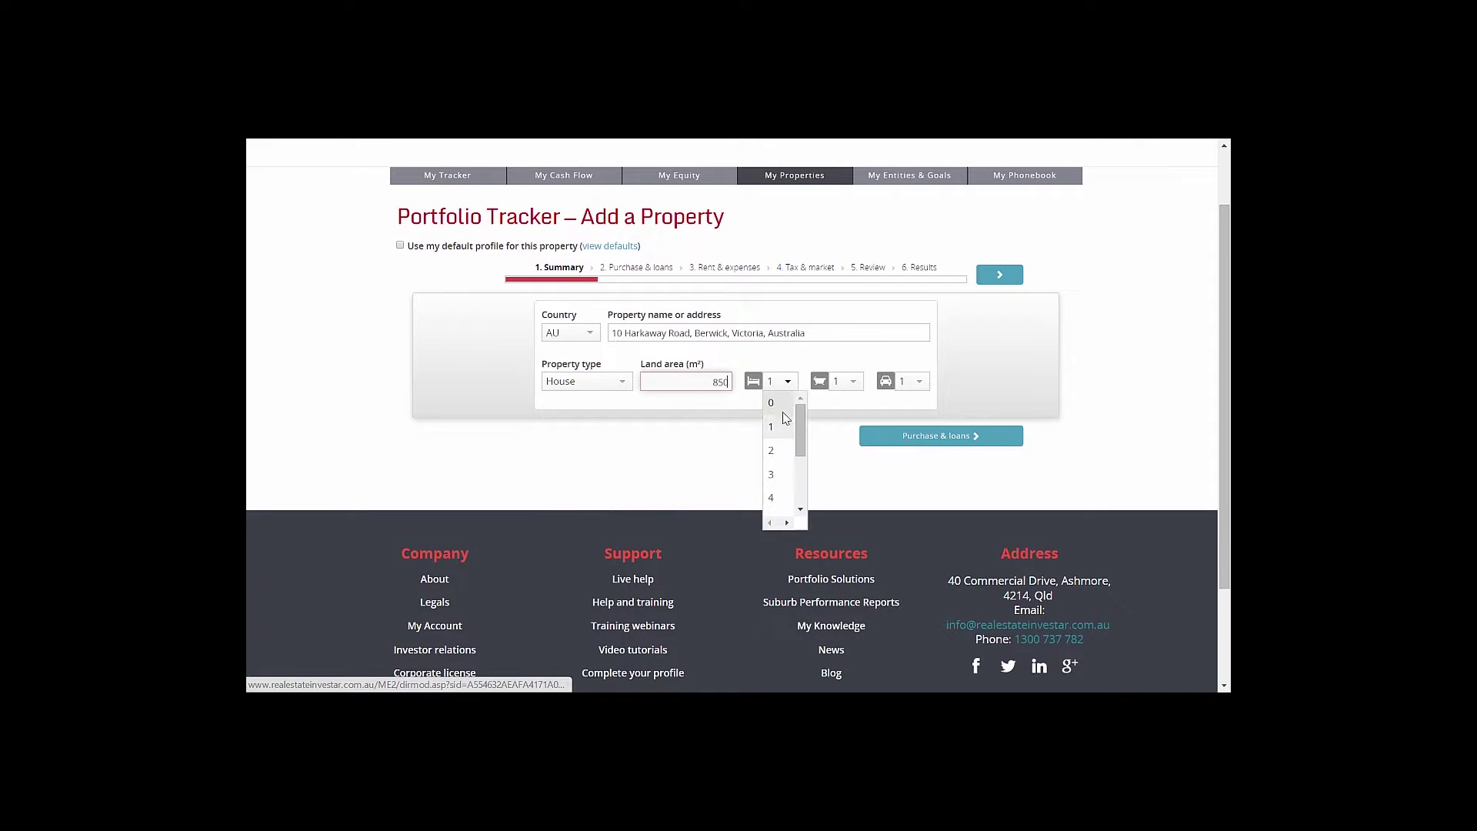
pyautogui.click(789, 496)
pyautogui.click(850, 382)
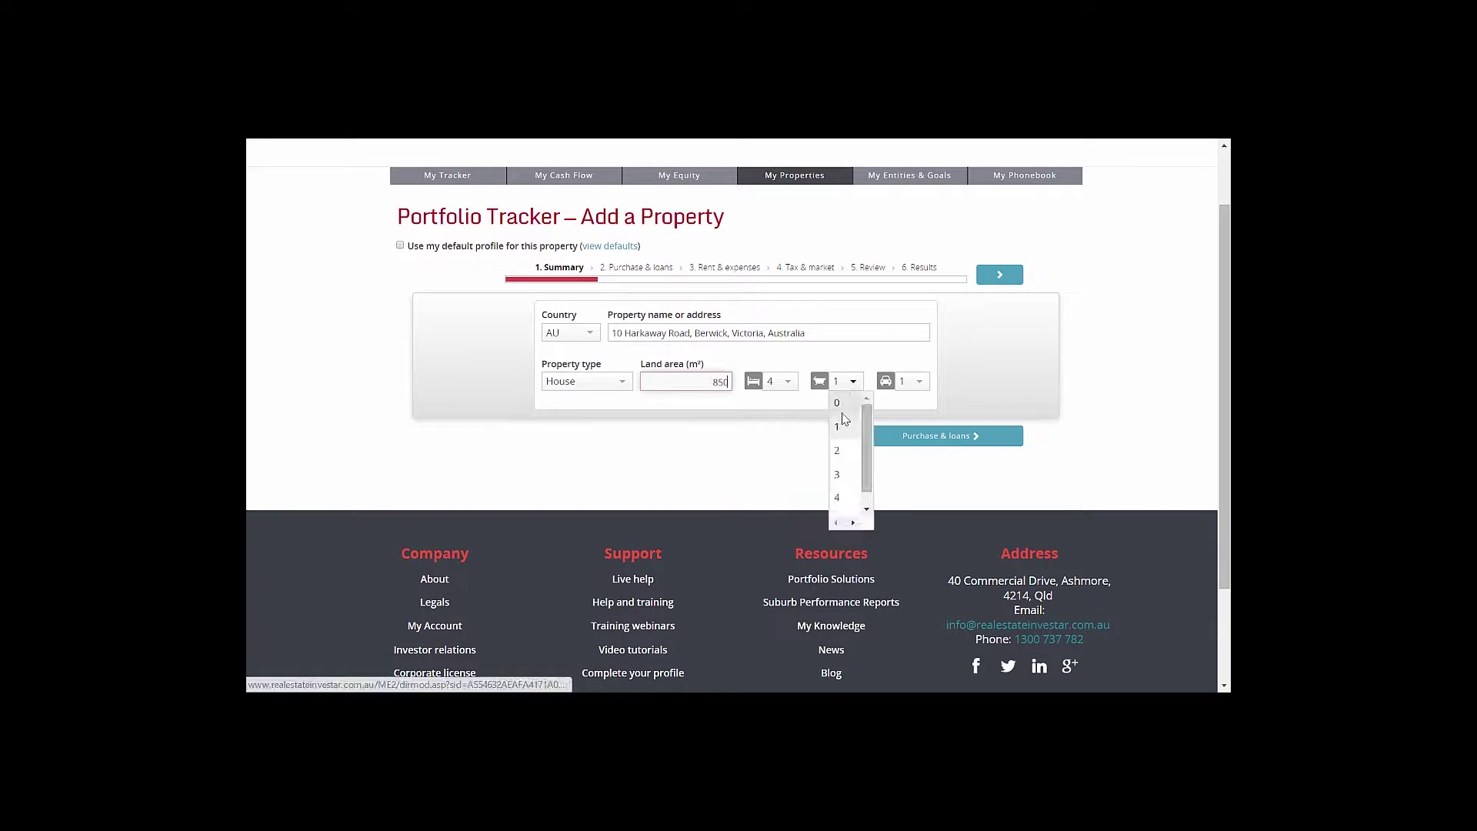
pyautogui.click(845, 451)
pyautogui.click(916, 385)
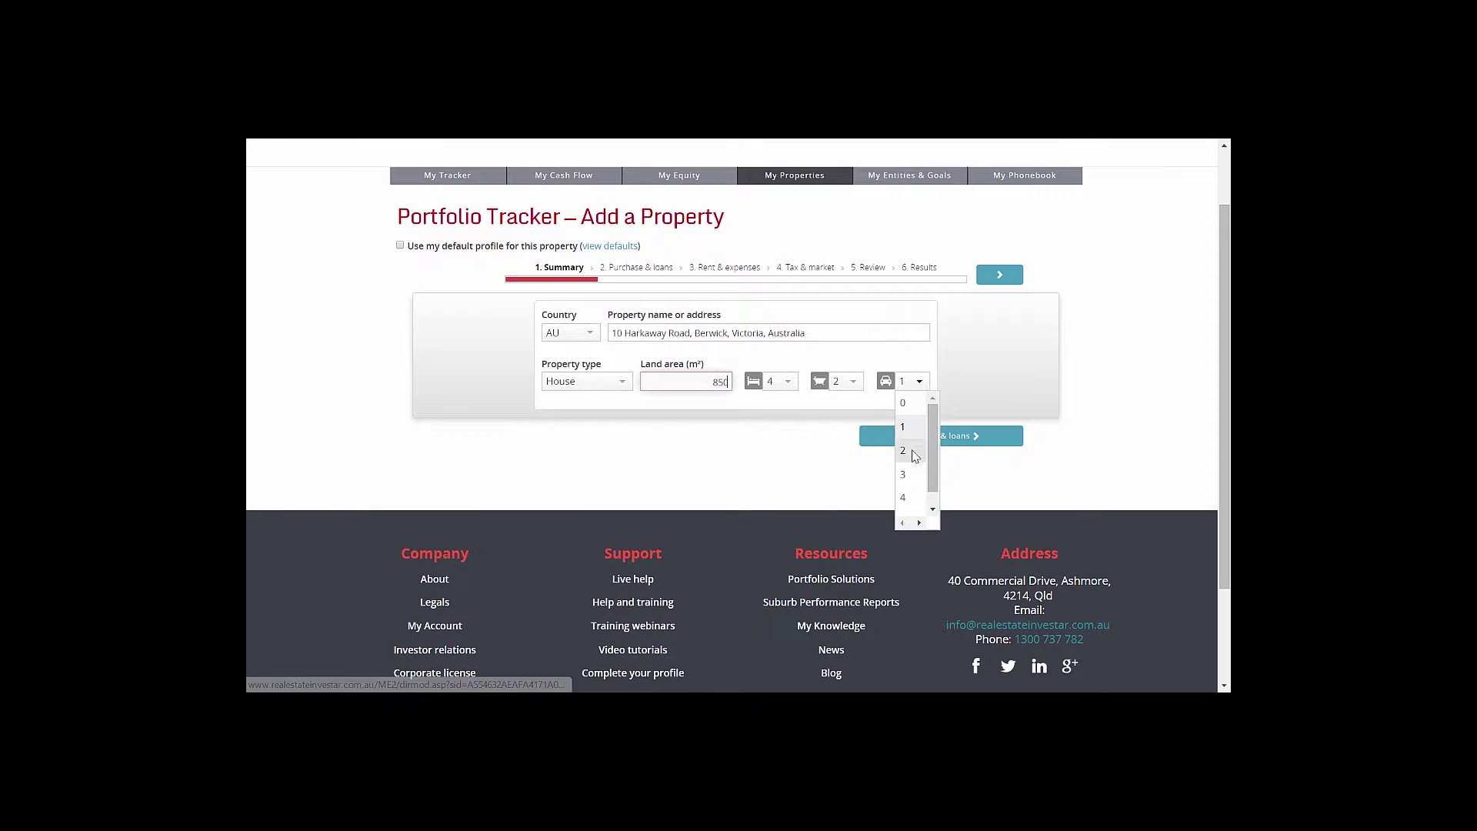
pyautogui.click(916, 454)
pyautogui.click(916, 436)
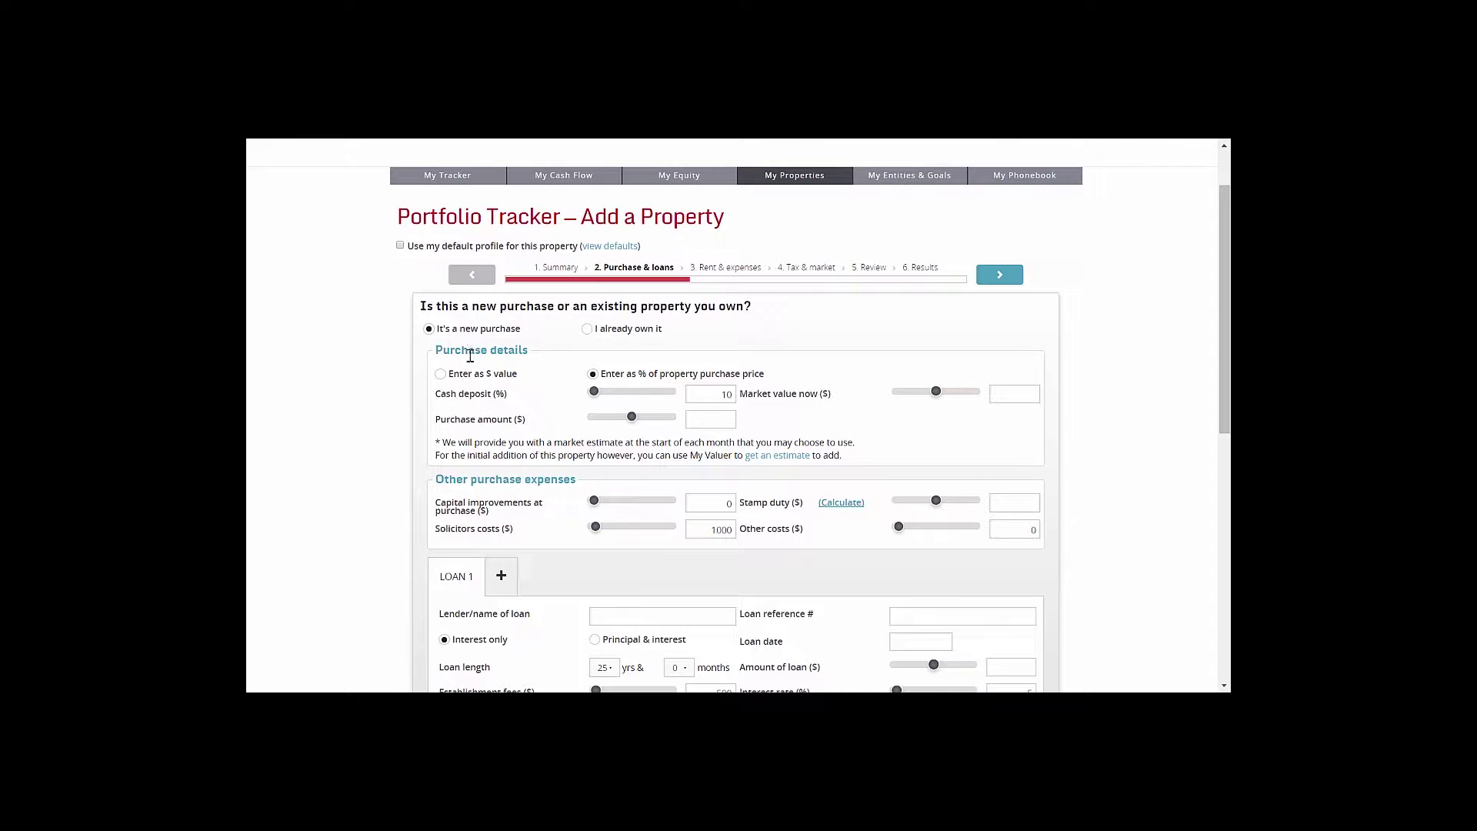
# Mark the property as already owned, with 400,000 owing and a 550,000 market value
pyautogui.click(585, 332)
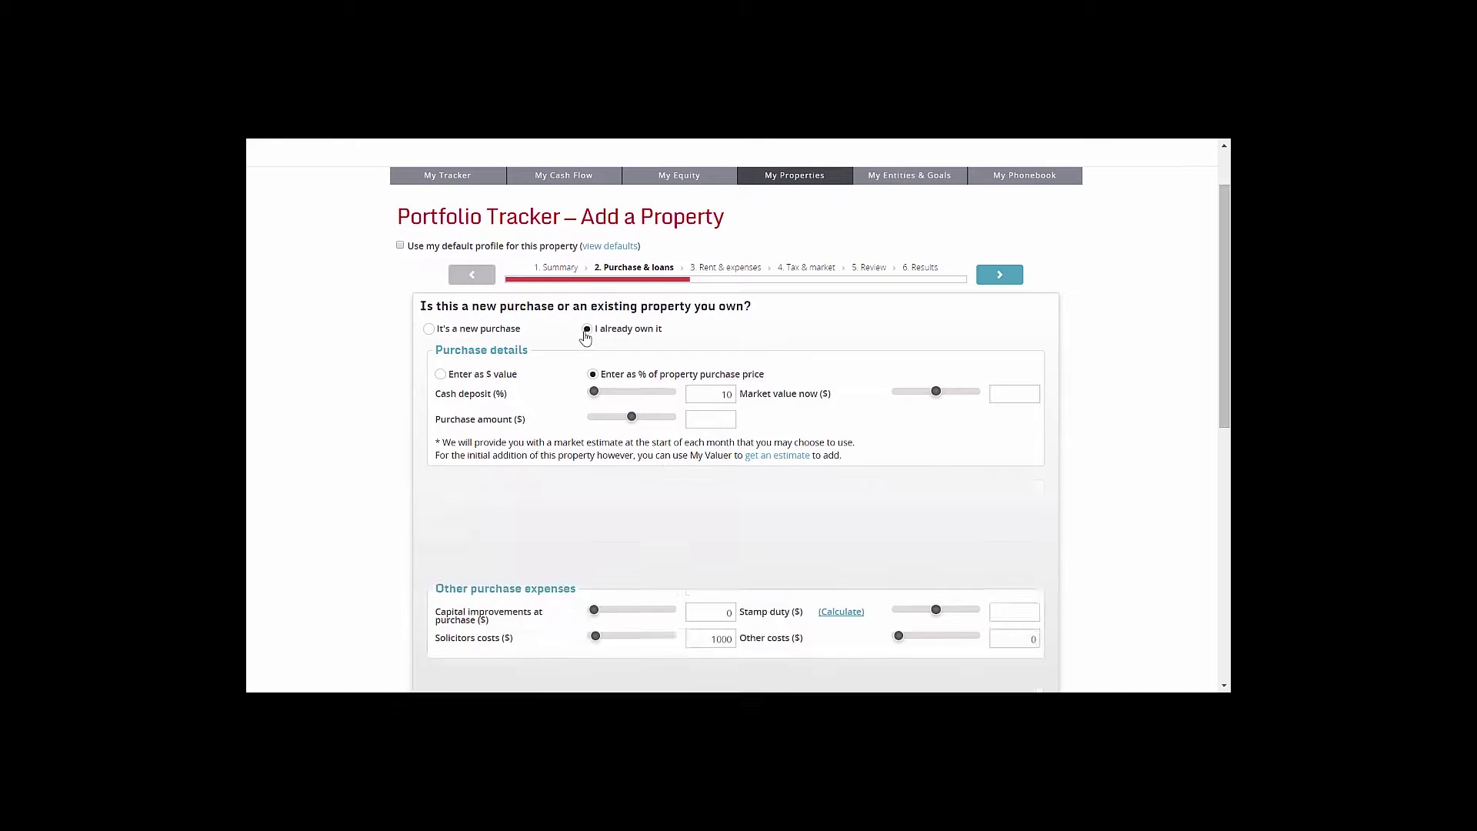
pyautogui.moveTo(692, 373); pyautogui.dragTo(741, 374)
pyautogui.write('400000')
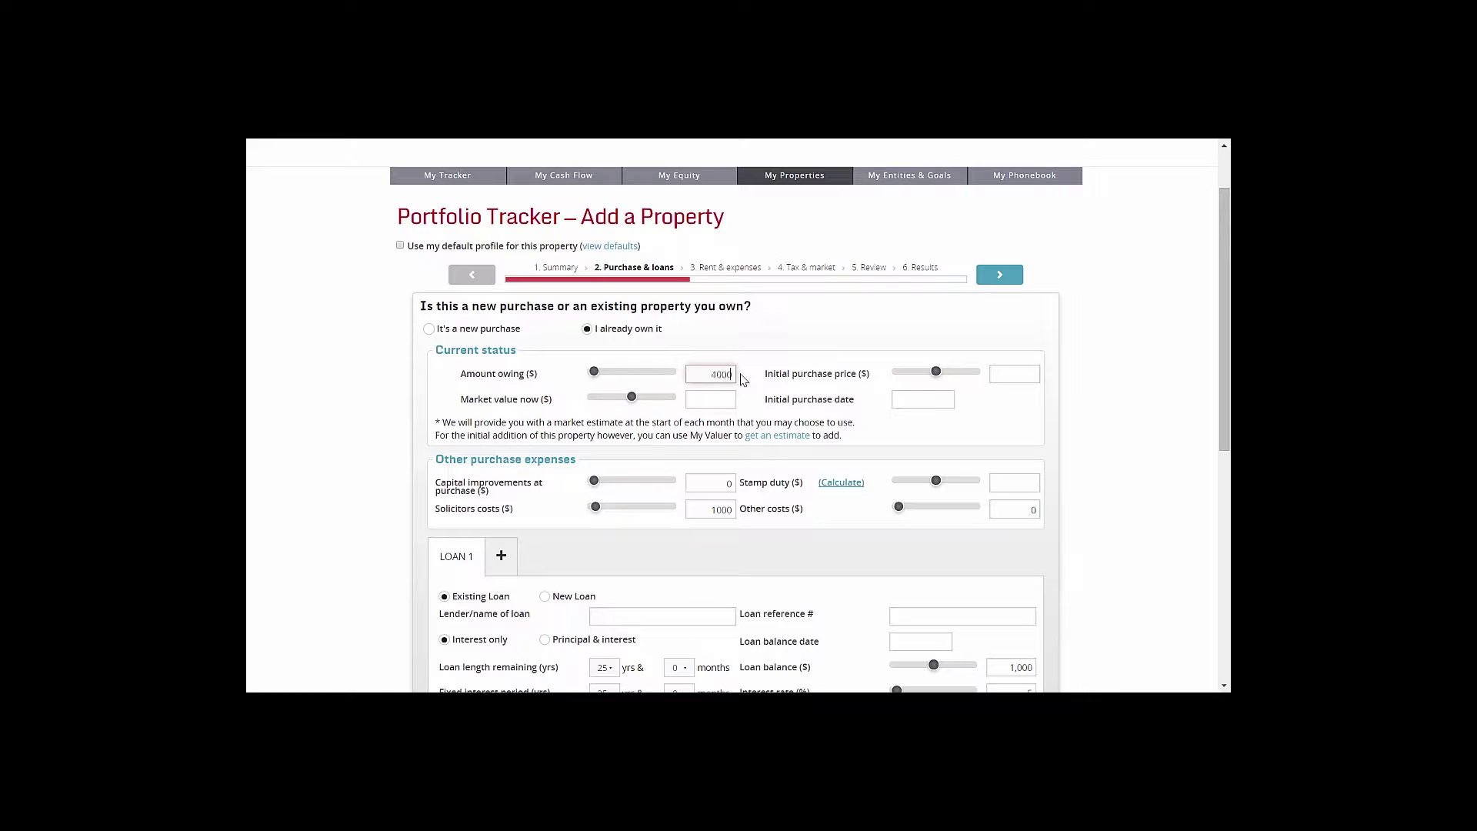
pyautogui.click(715, 401)
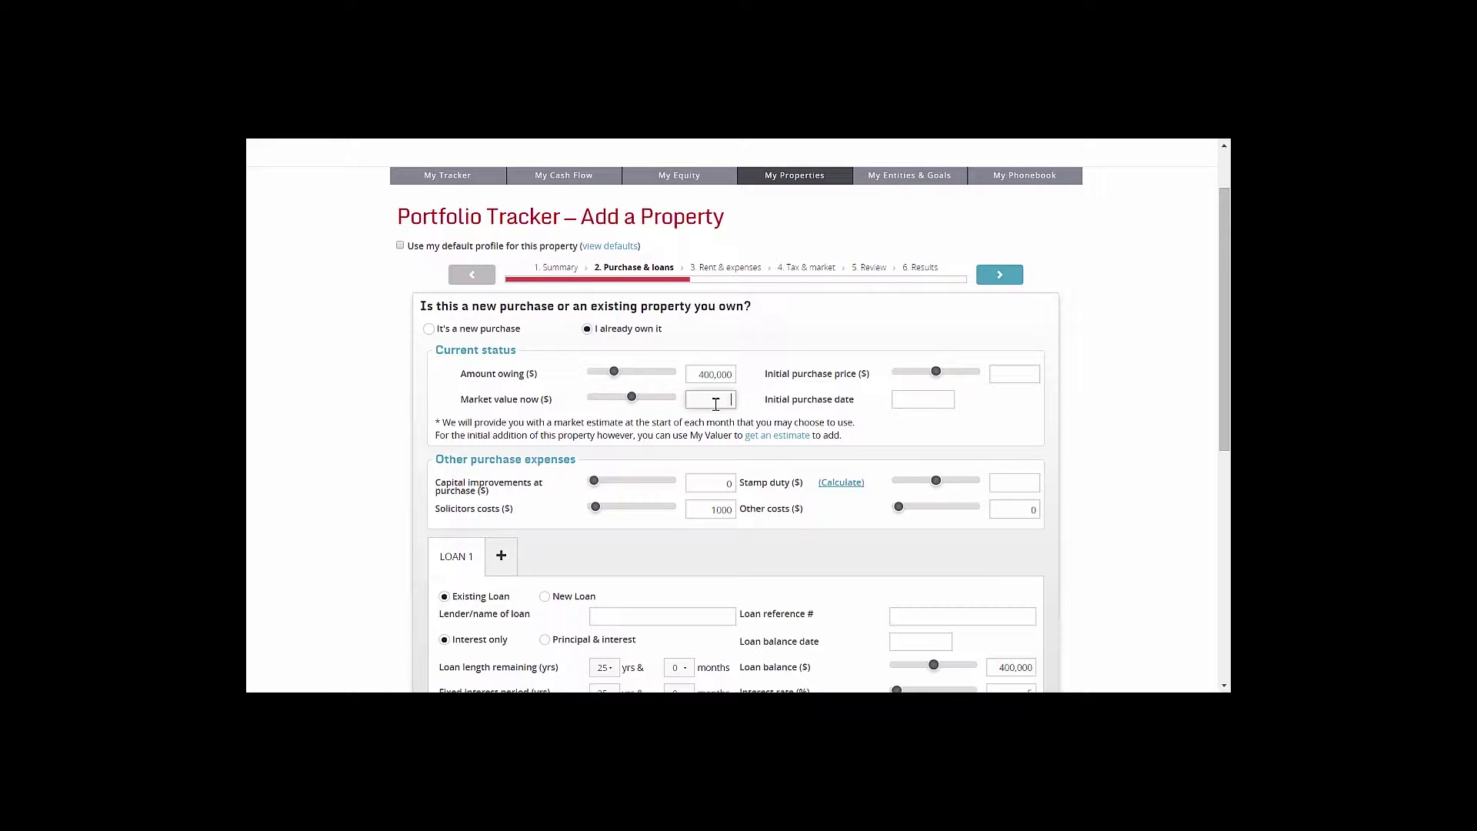
pyautogui.write('550000')
pyautogui.click(1015, 373)
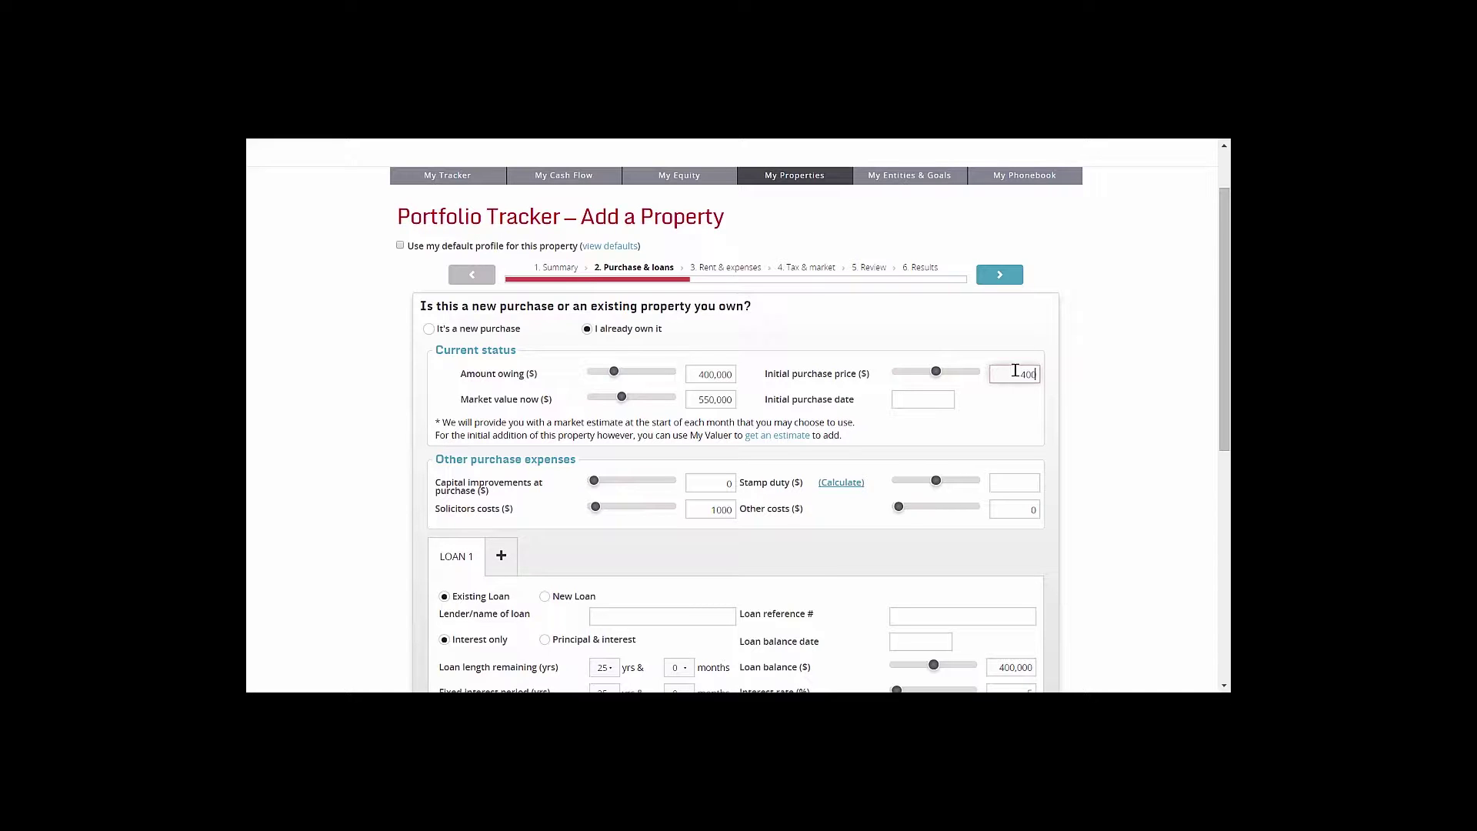
# Set the initial purchase date to 01/01/2007 and move to the purchase cost fields
pyautogui.click(933, 399)
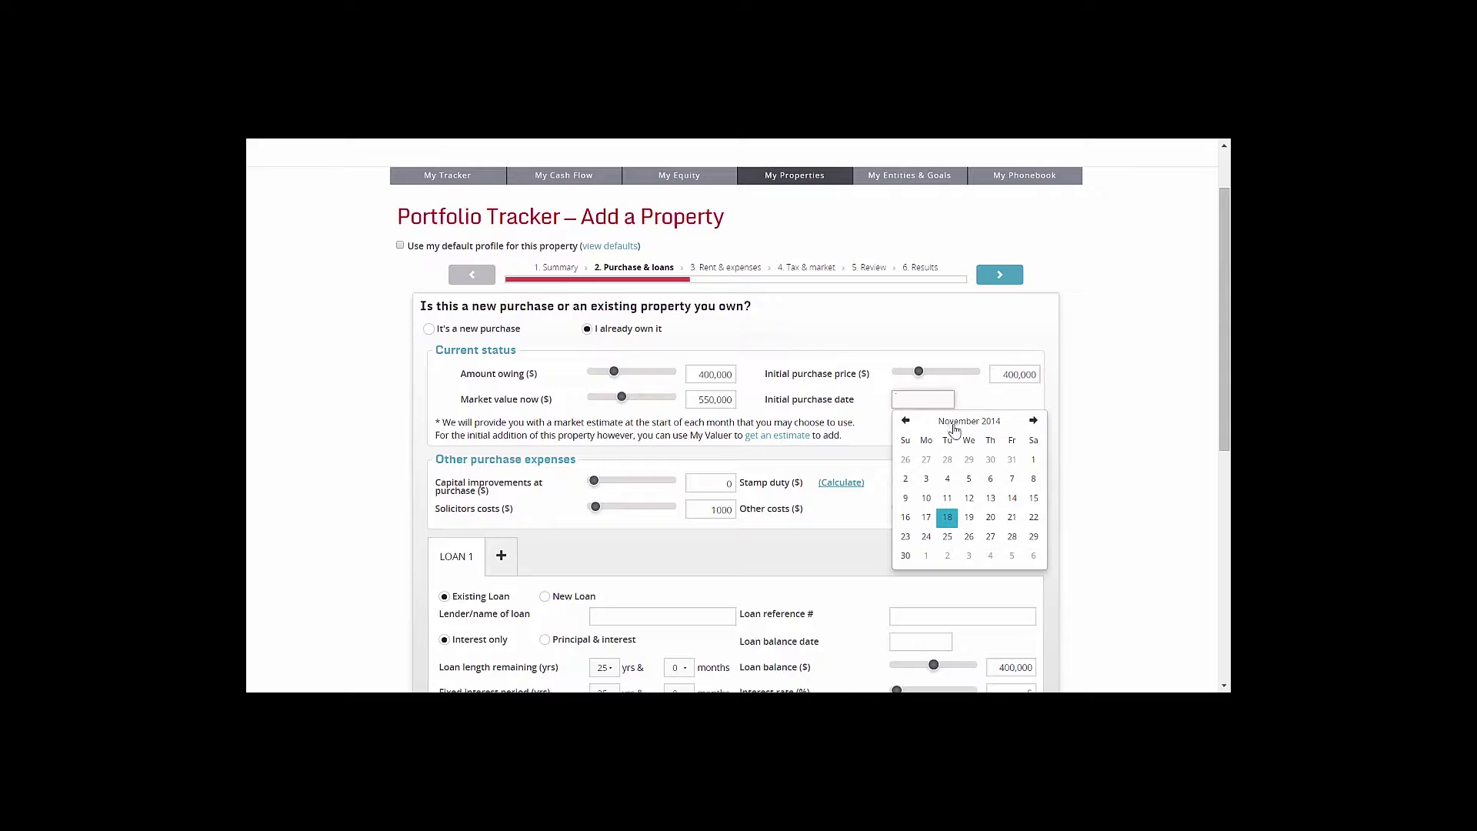
pyautogui.click(954, 423)
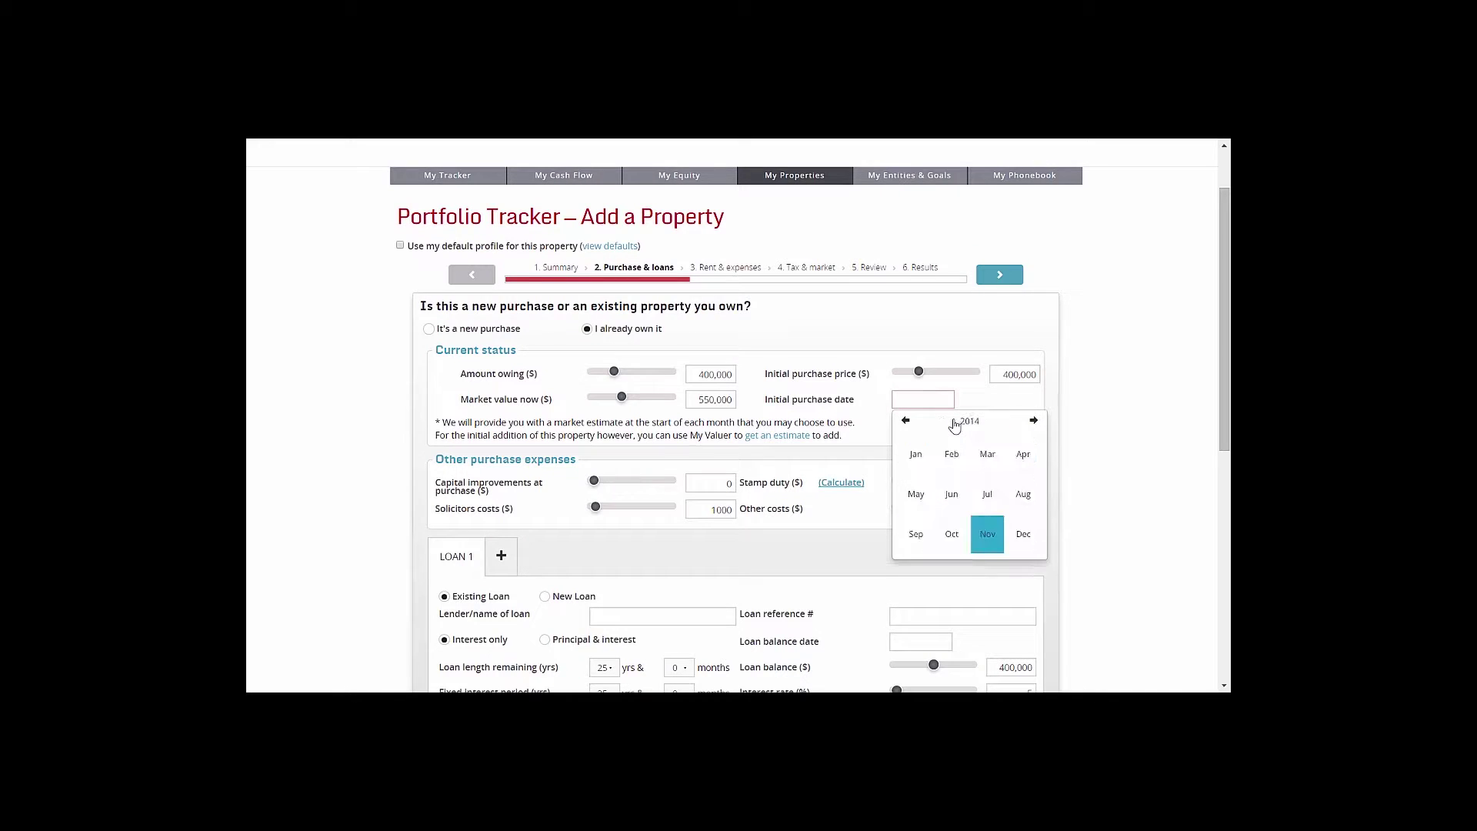
pyautogui.click(954, 422)
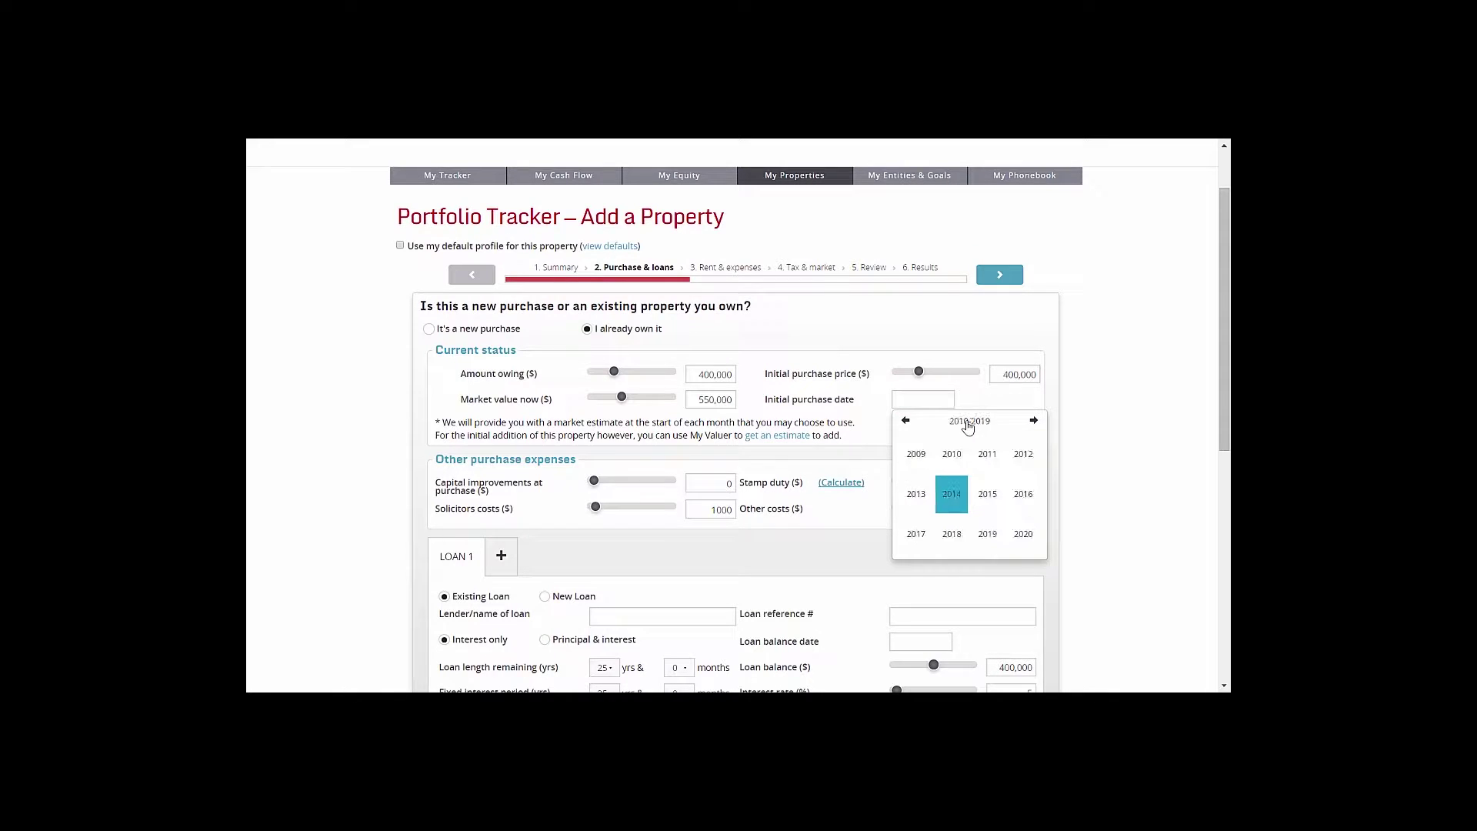
pyautogui.click(906, 424)
pyautogui.click(914, 534)
pyautogui.click(918, 459)
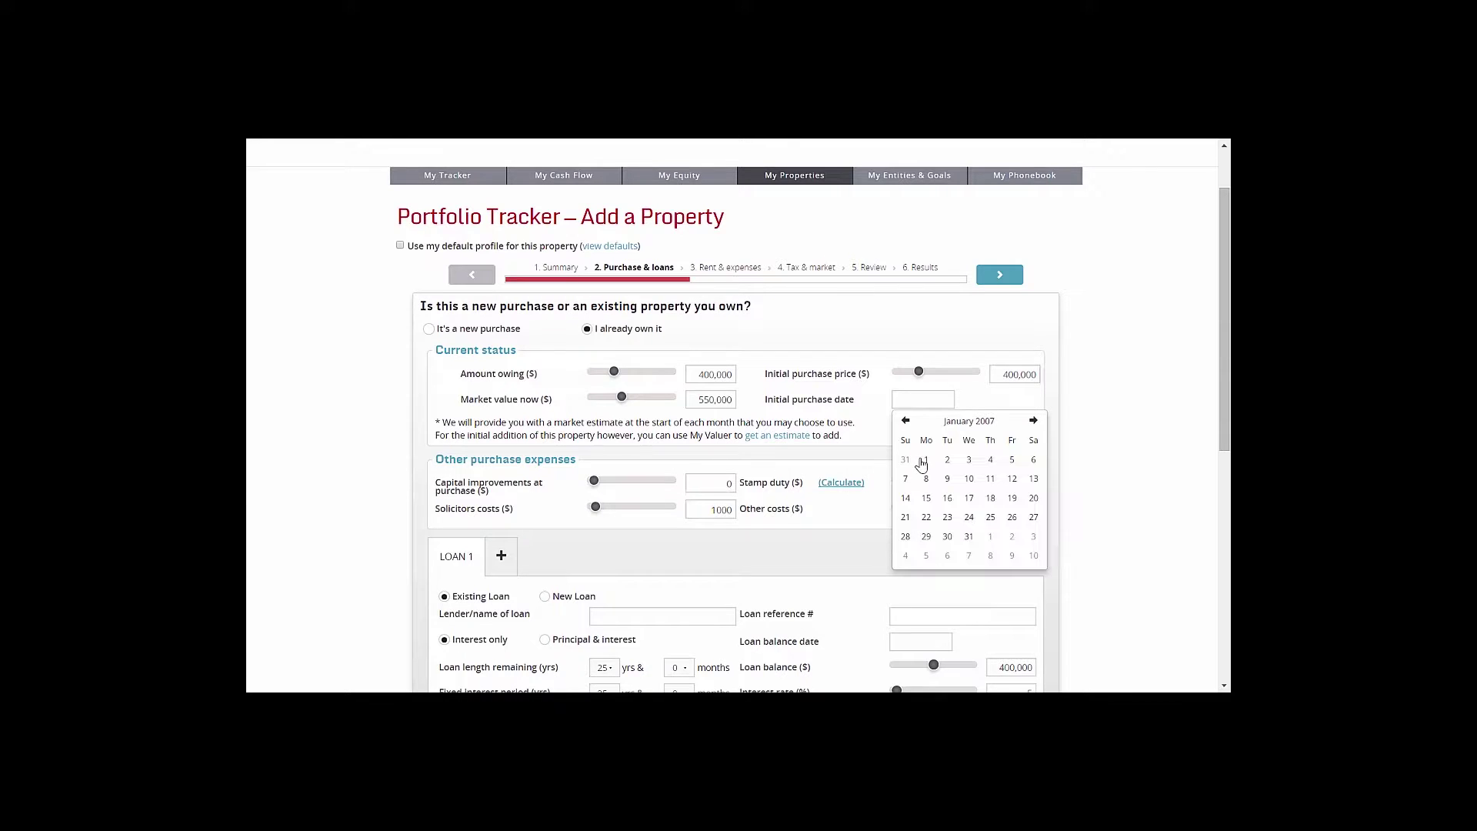
pyautogui.click(928, 466)
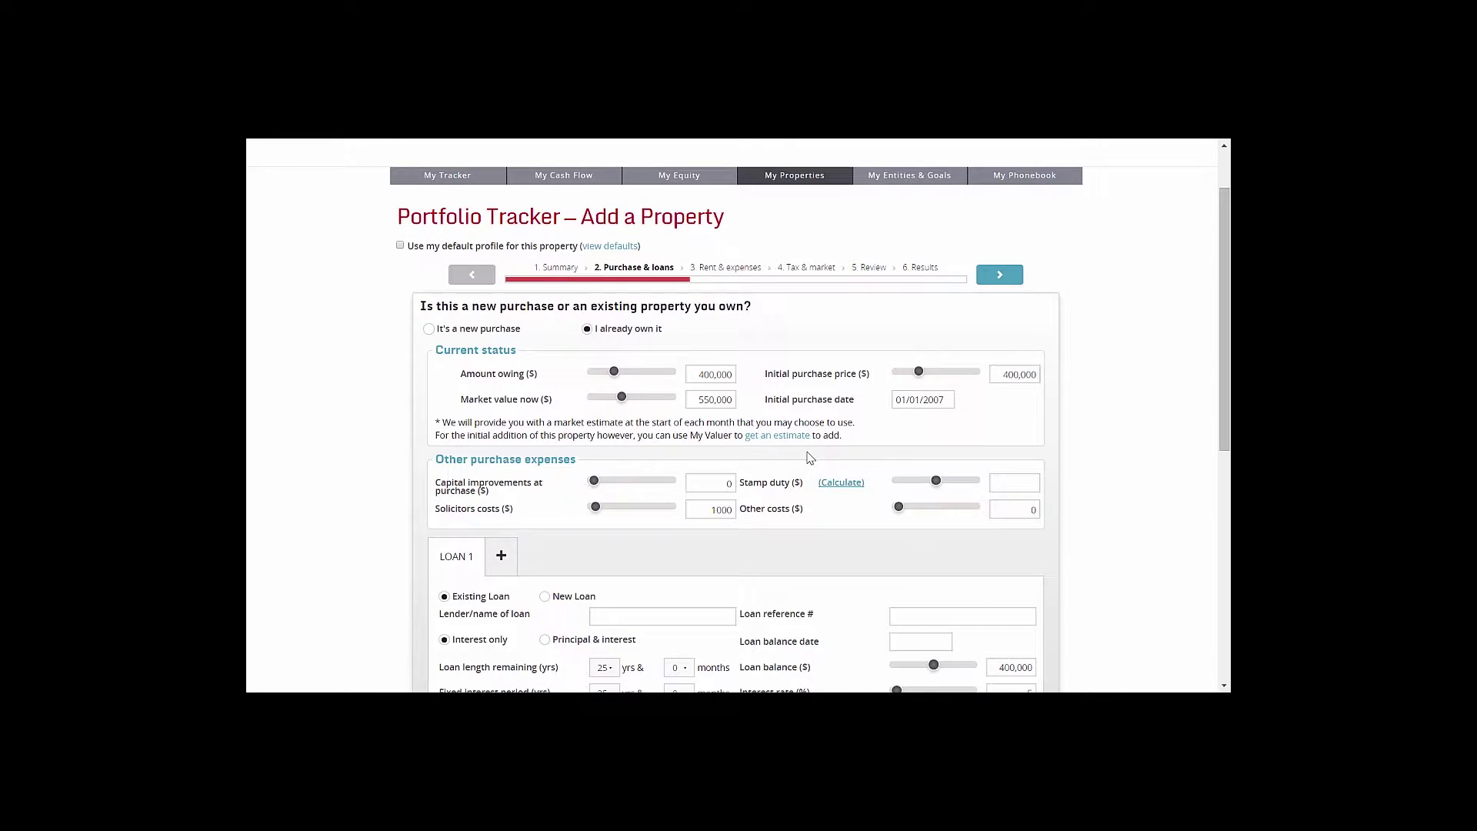
pyautogui.scroll(-2, 809, 459)
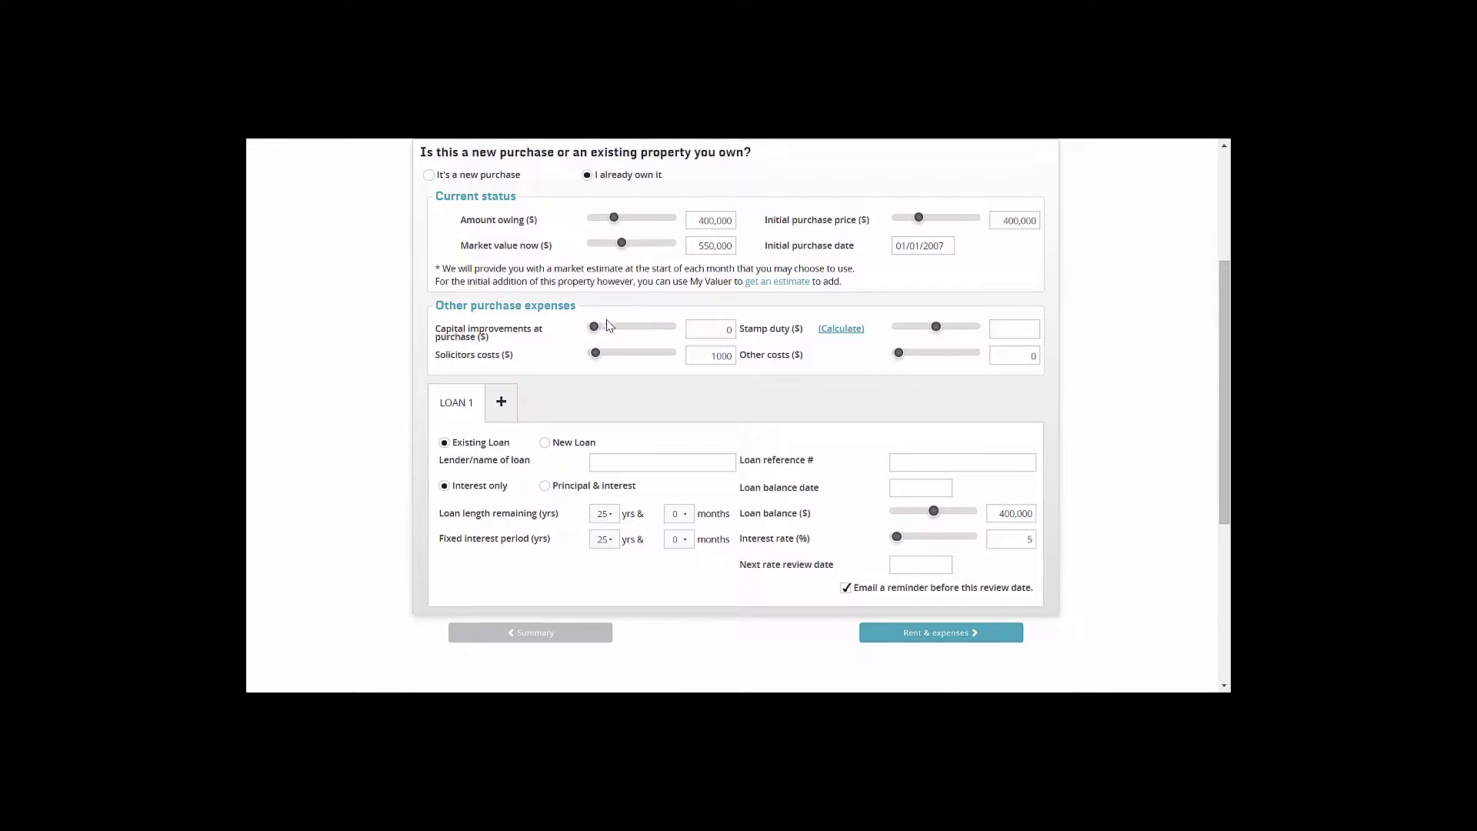
pyautogui.click(709, 330)
pyautogui.click(709, 357)
# Calculate stamp duty for a 400,000 established investment home, not a first-home buyer, and add 20,300
pyautogui.click(840, 332)
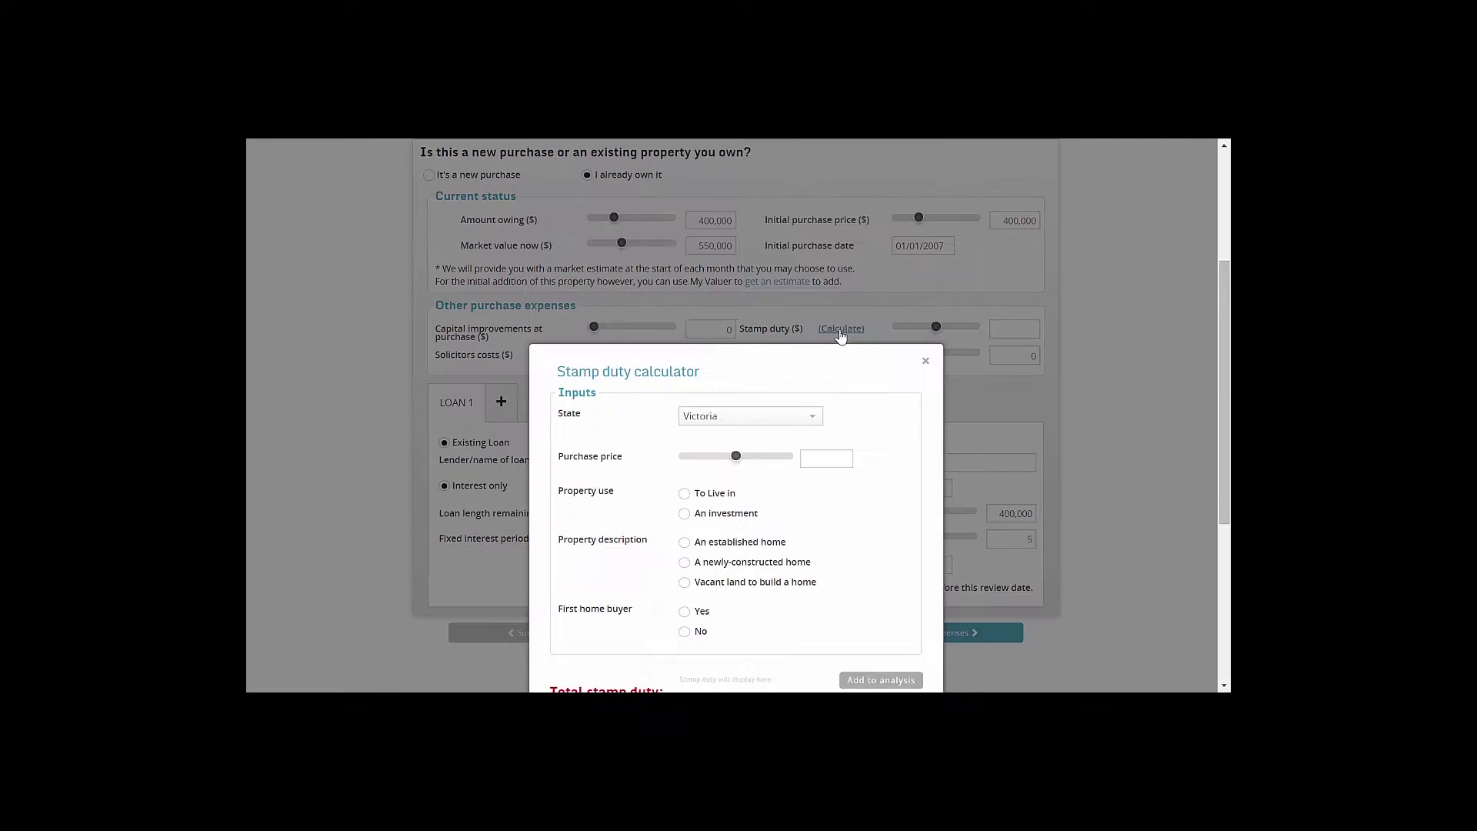
pyautogui.scroll(-1, 816, 377)
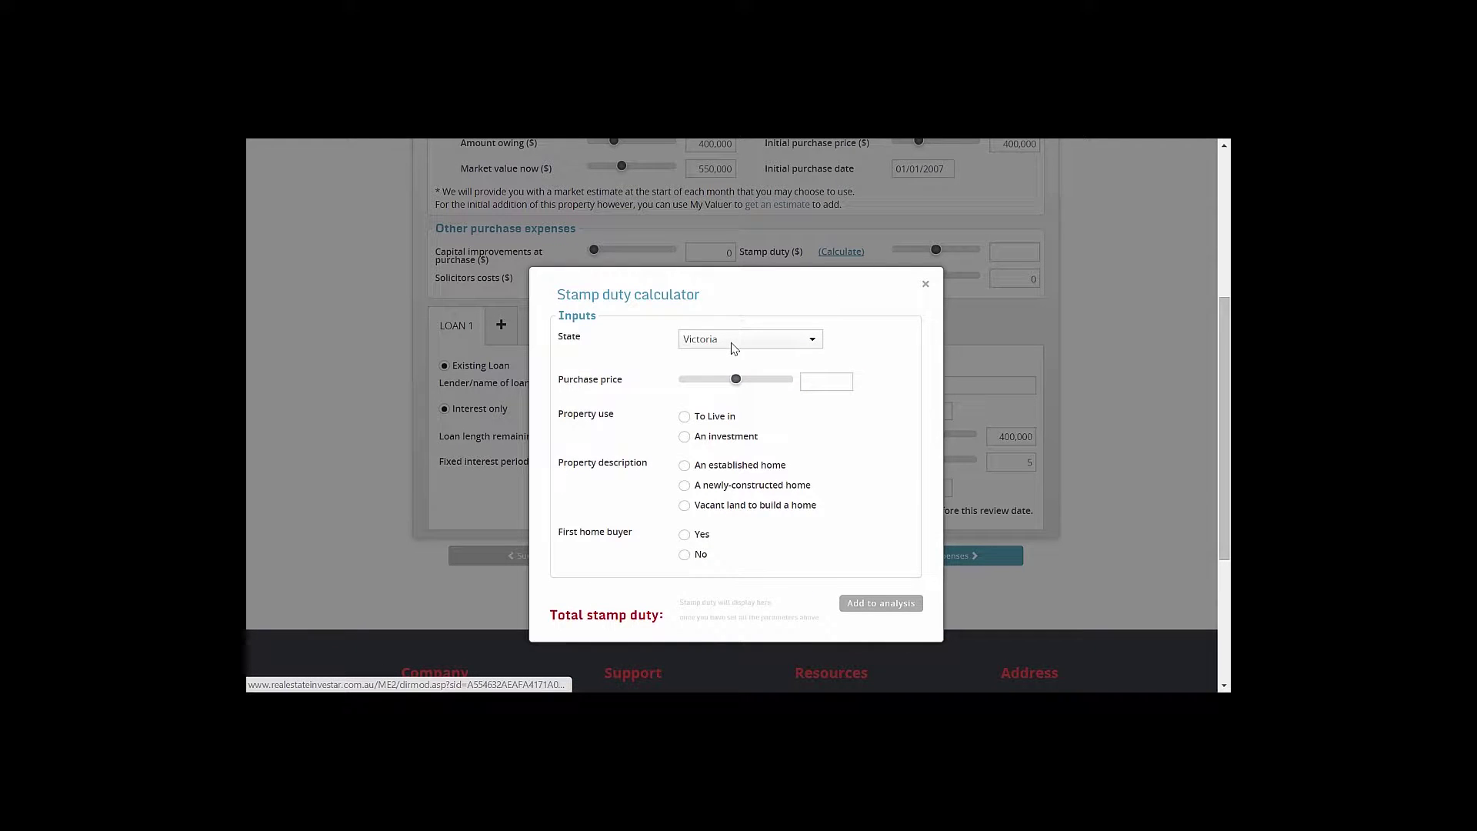
pyautogui.click(823, 381)
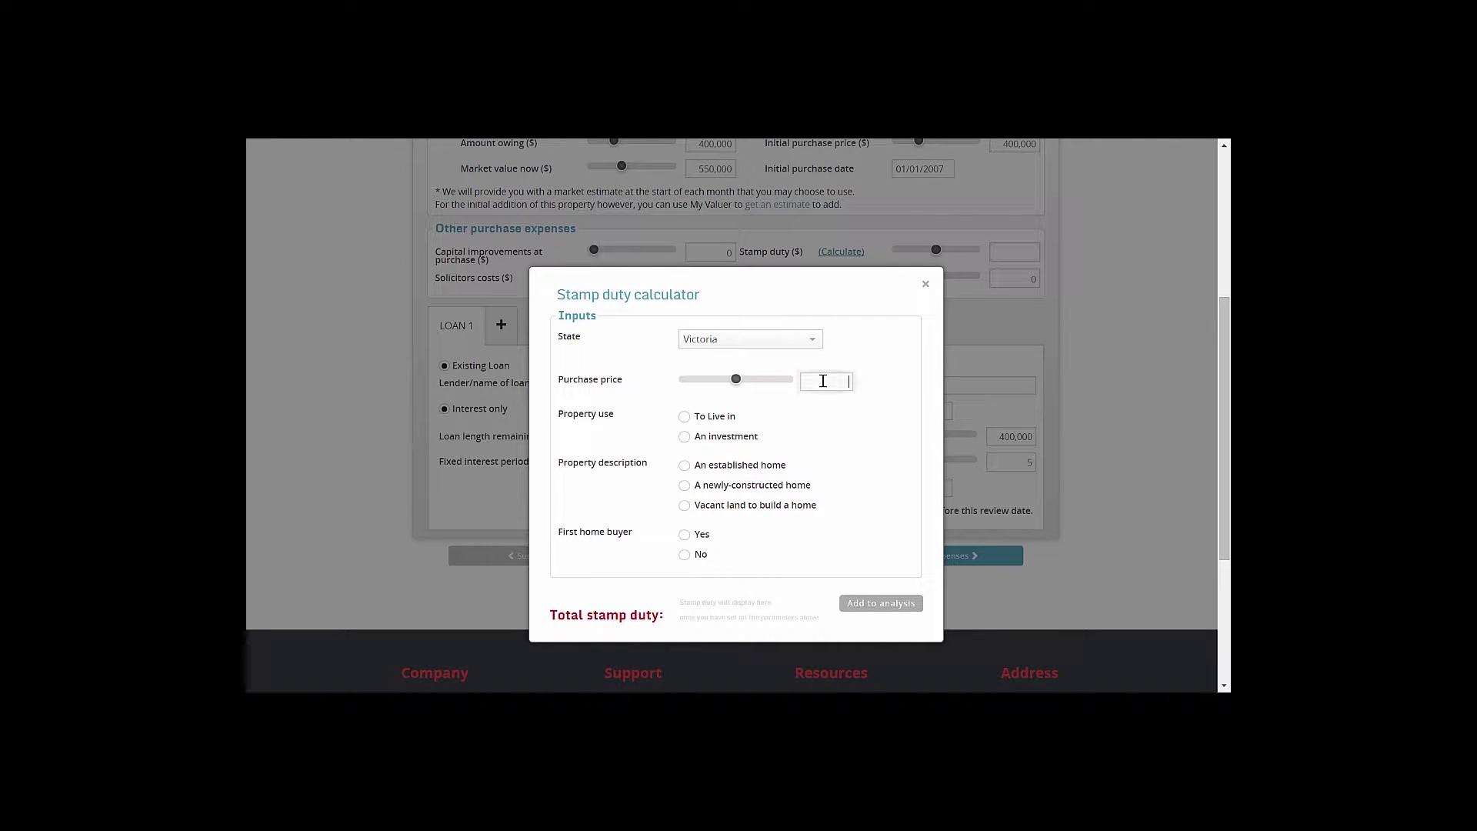
pyautogui.write('400000')
pyautogui.click(684, 438)
pyautogui.click(685, 467)
pyautogui.click(684, 555)
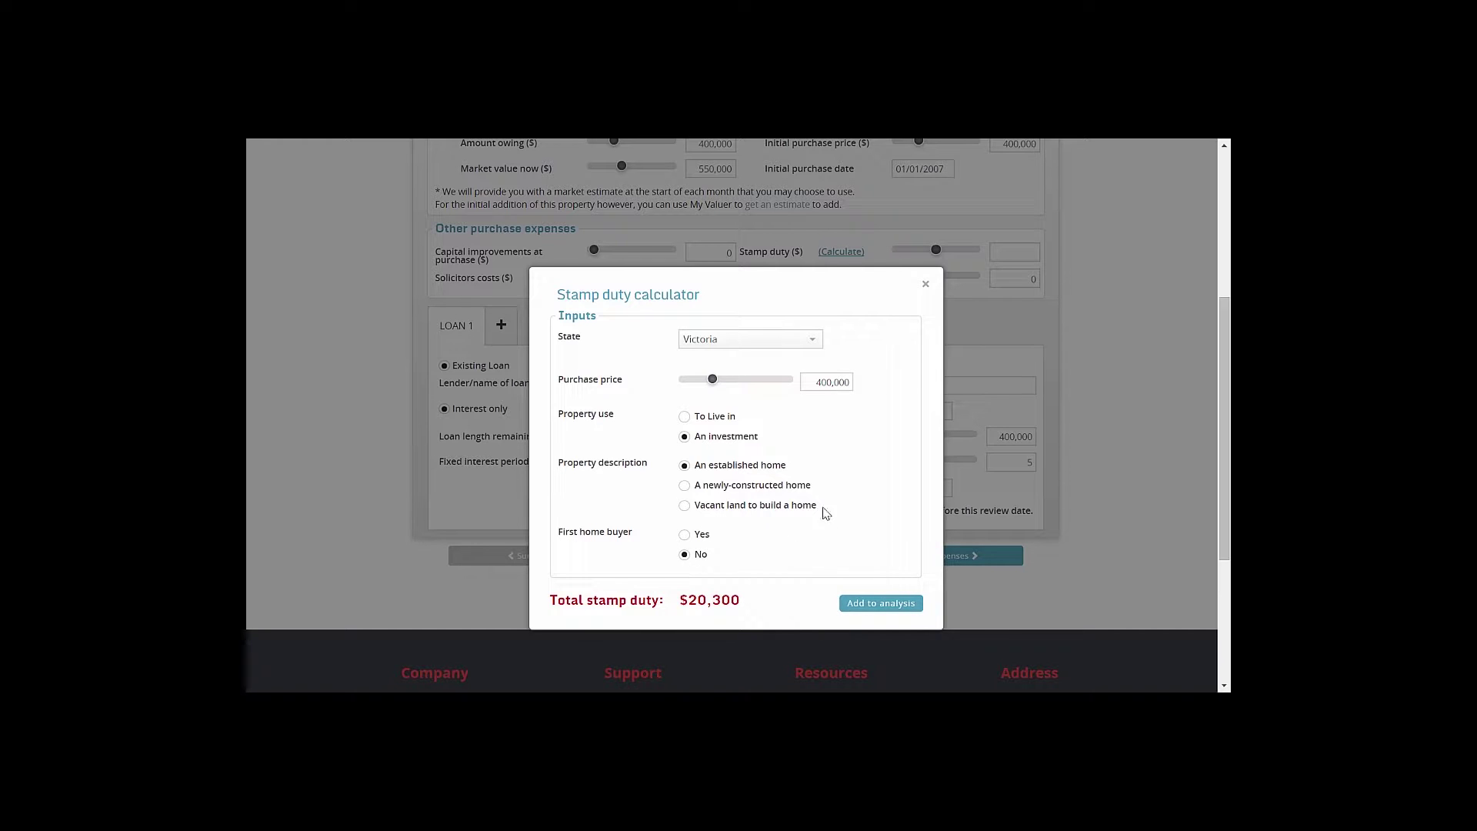
pyautogui.scroll(-1, 827, 504)
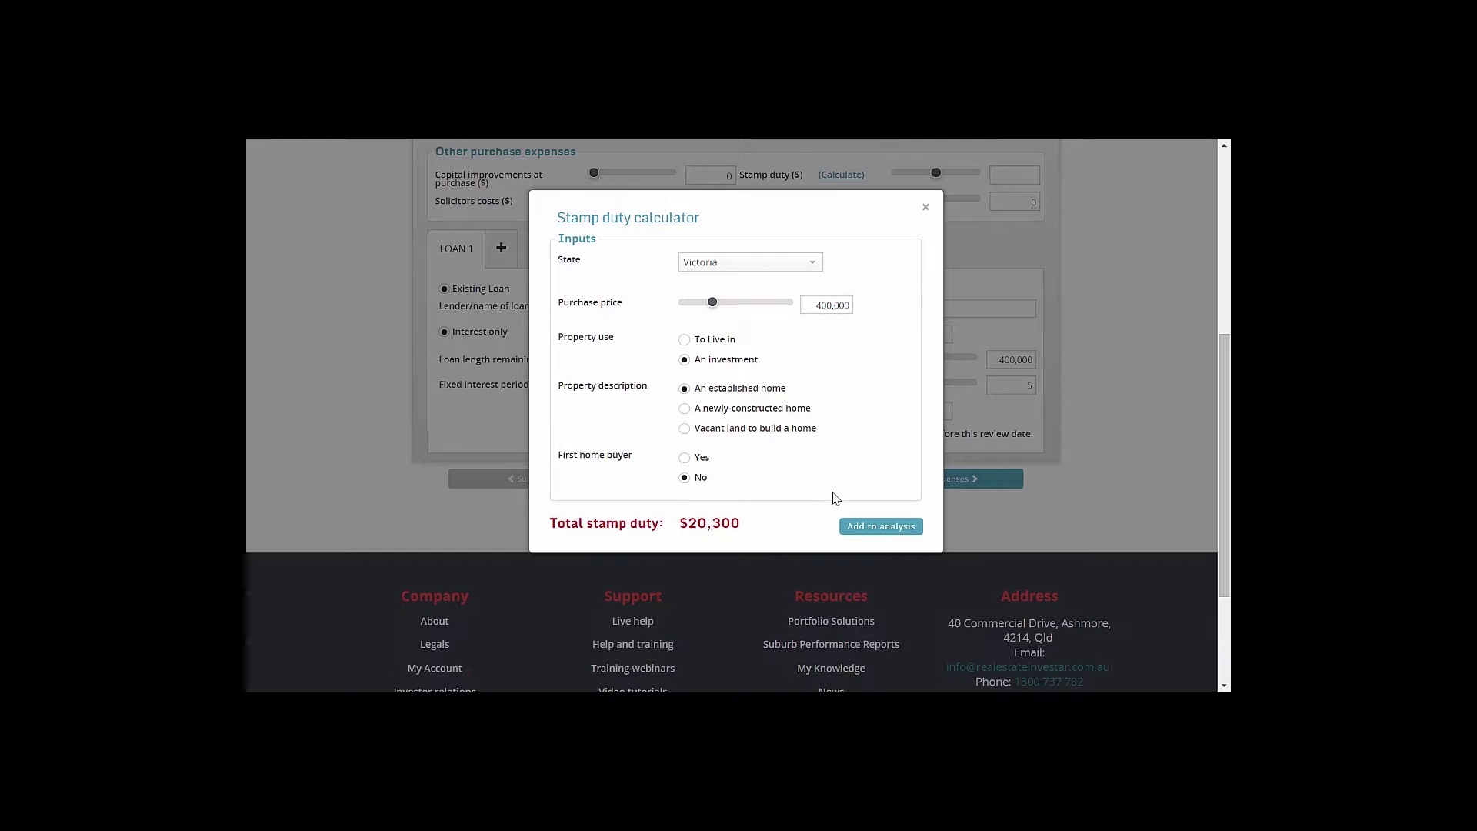
pyautogui.click(861, 529)
pyautogui.scroll(2, 862, 530)
pyautogui.click(1018, 355)
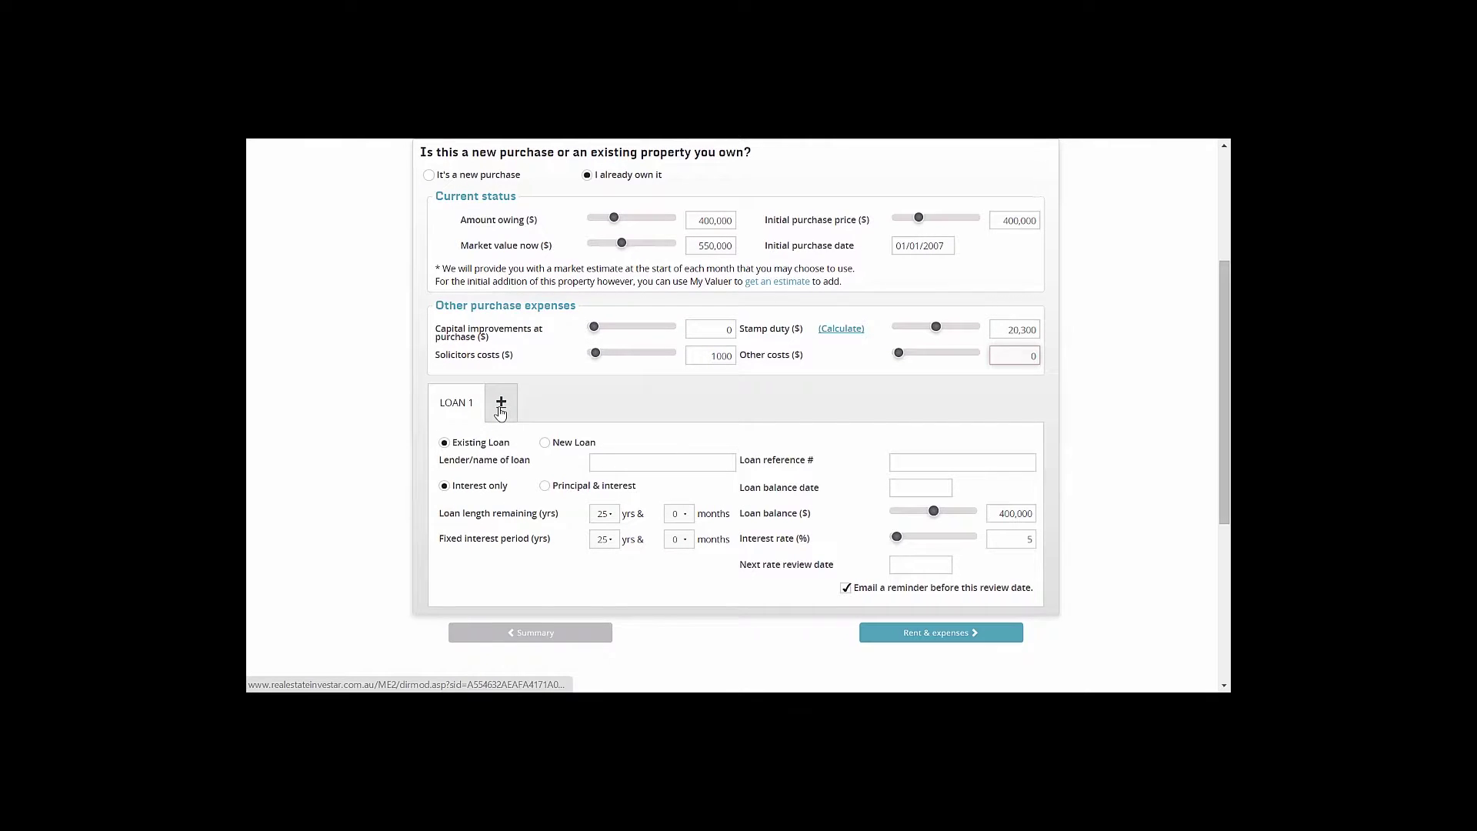
# Enter lender ANZ Bank and the loan reference number, keeping 25 years remaining
pyautogui.click(608, 461)
pyautogui.write('ANZ Bank')
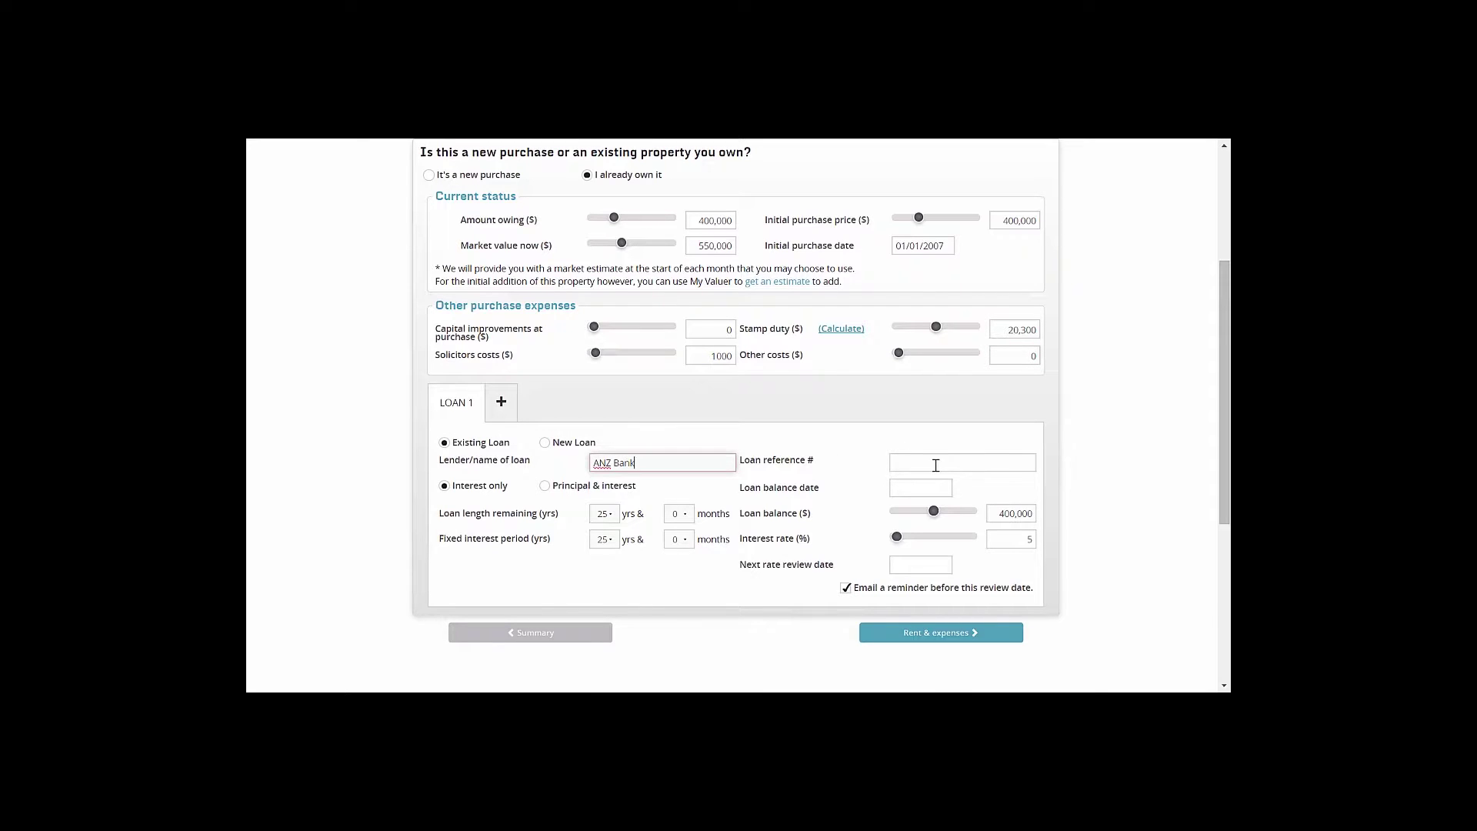
pyautogui.click(936, 466)
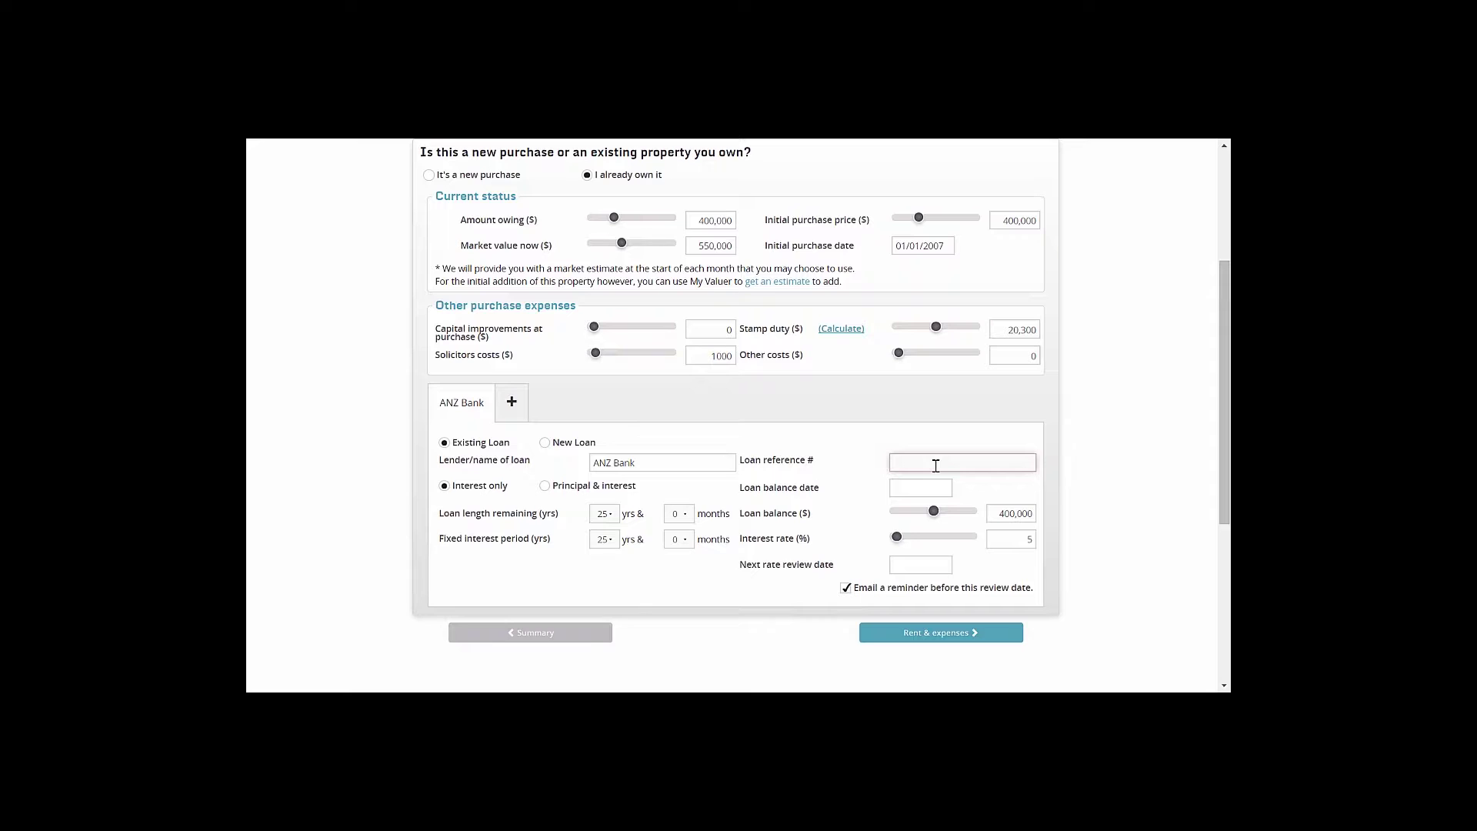
pyautogui.write('11111111')
pyautogui.click(607, 513)
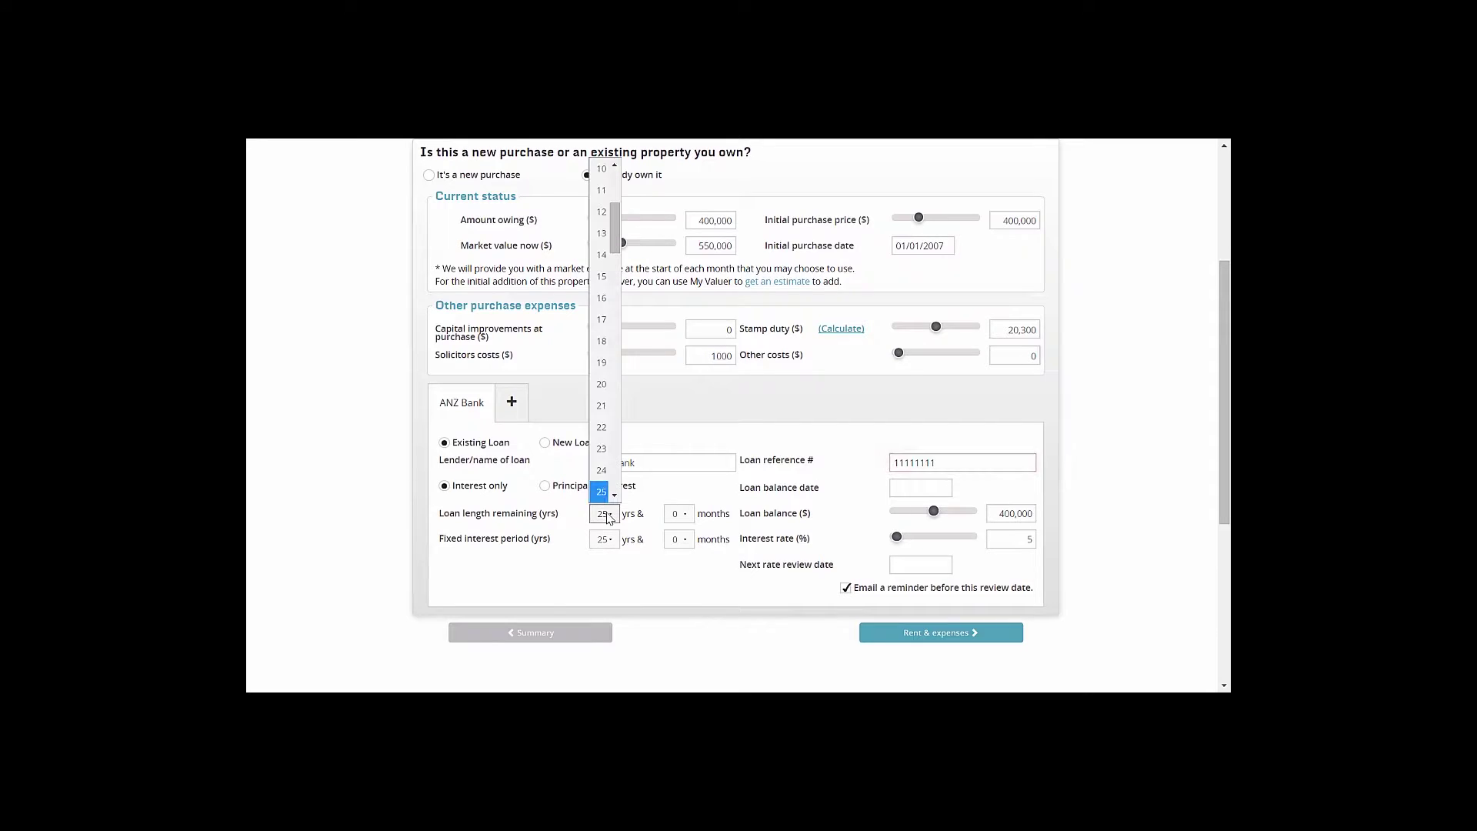
pyautogui.click(607, 492)
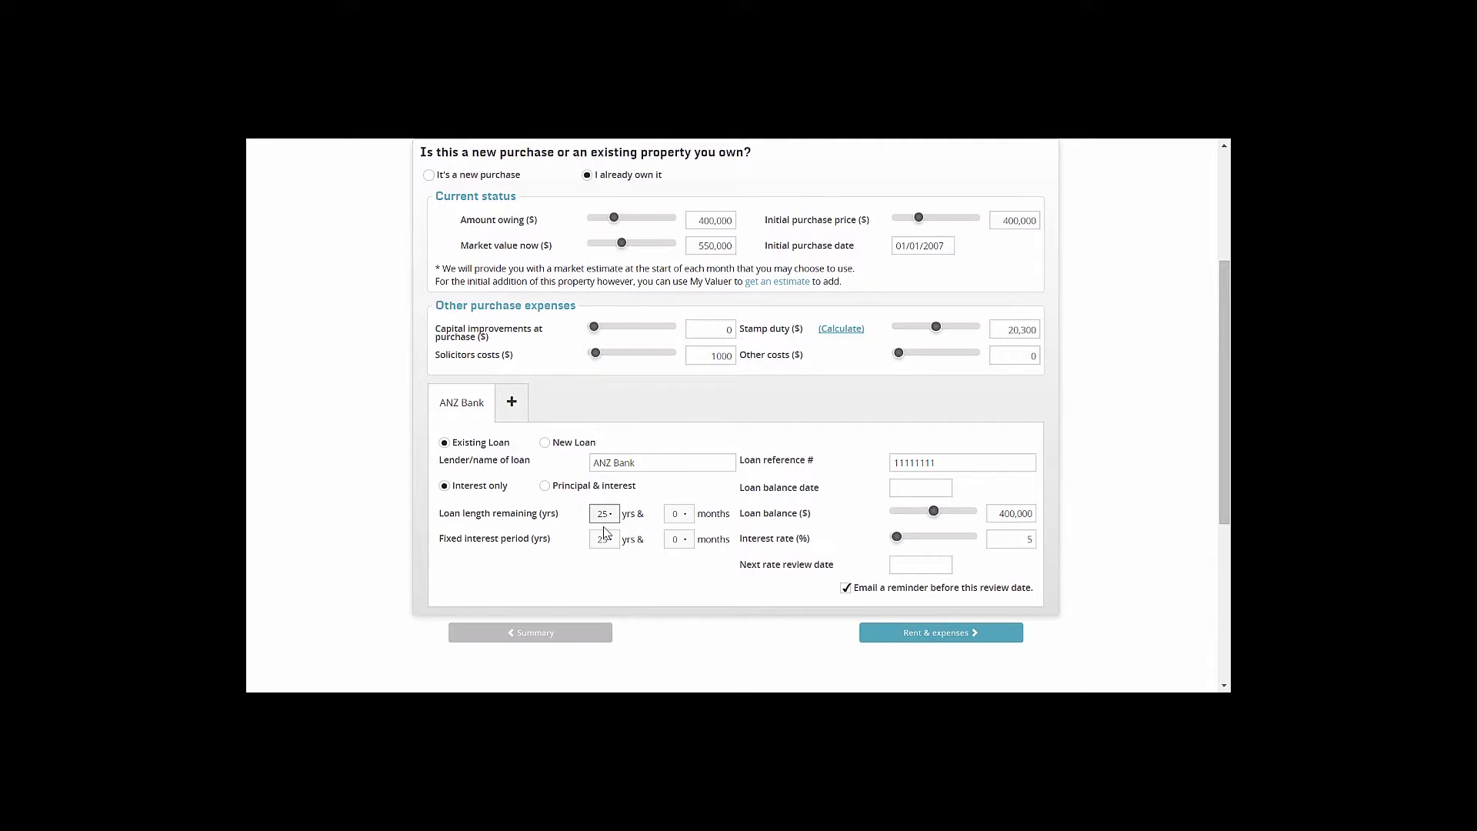
# Set a 5-year fixed period, balance date 18/11/2014 and 4.5% interest, keeping review date 18/11/2019
pyautogui.click(610, 542)
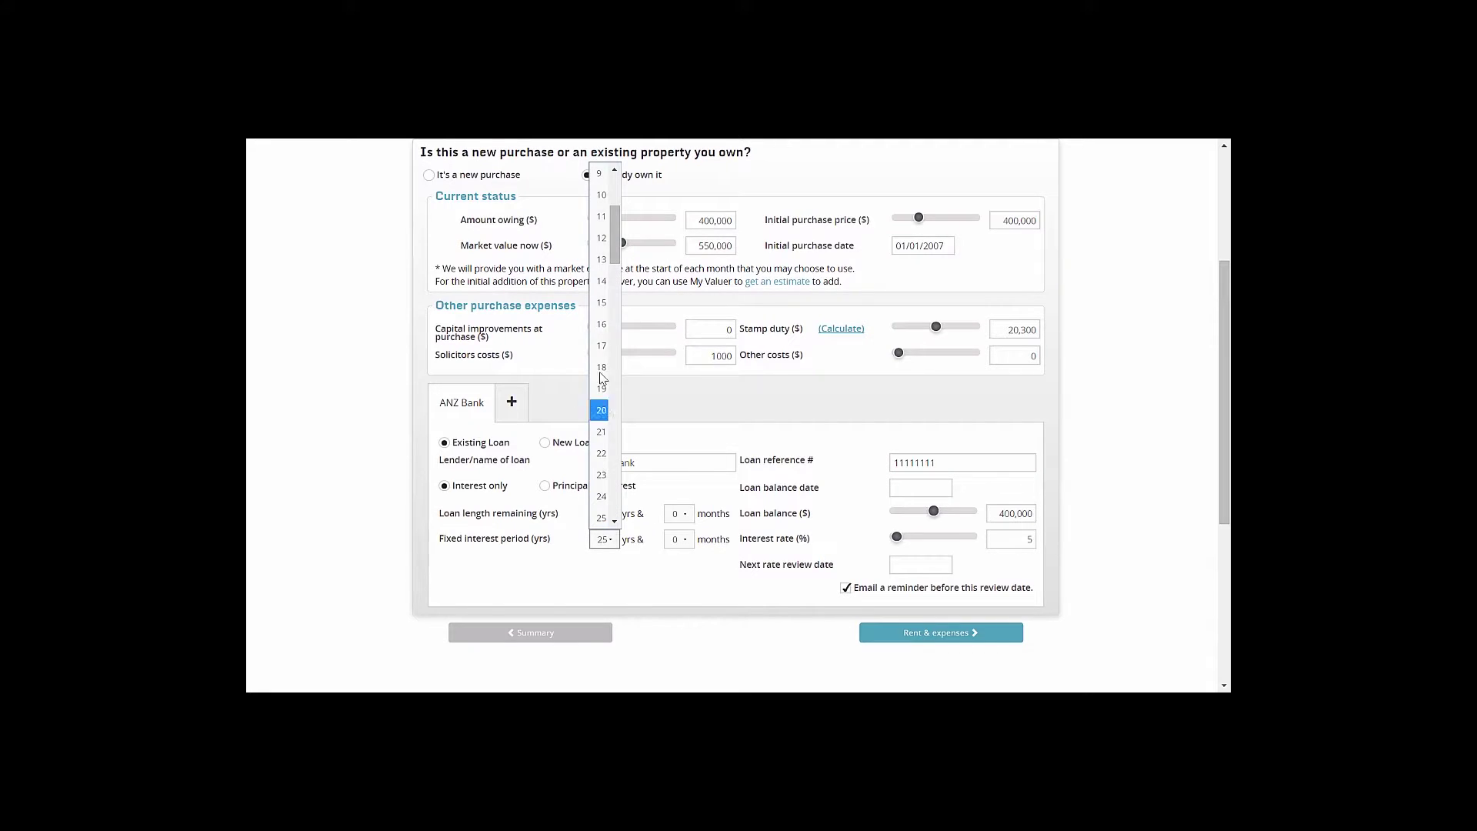
pyautogui.click(602, 237)
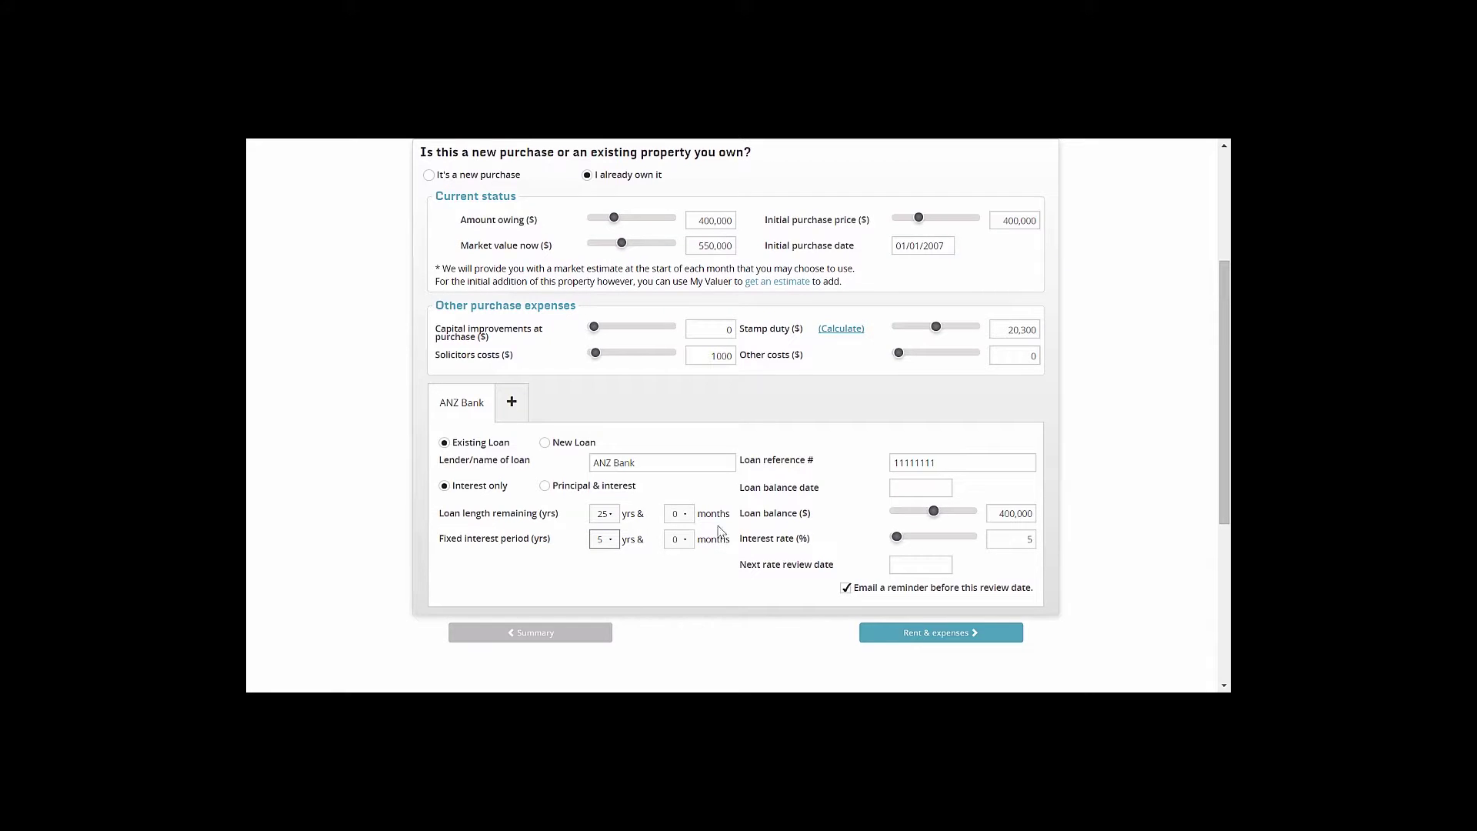
pyautogui.click(1005, 514)
pyautogui.click(921, 489)
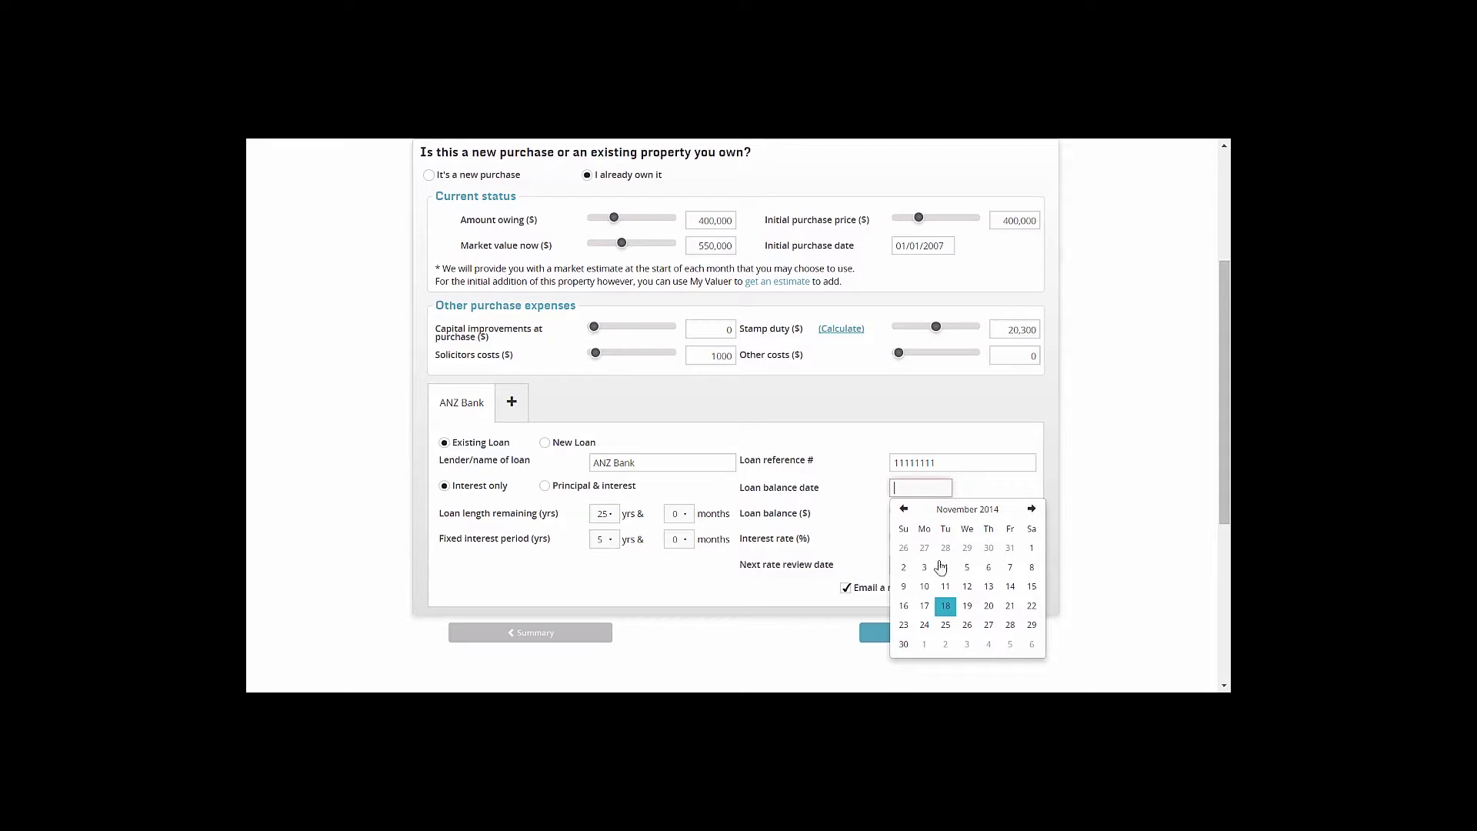
pyautogui.click(945, 606)
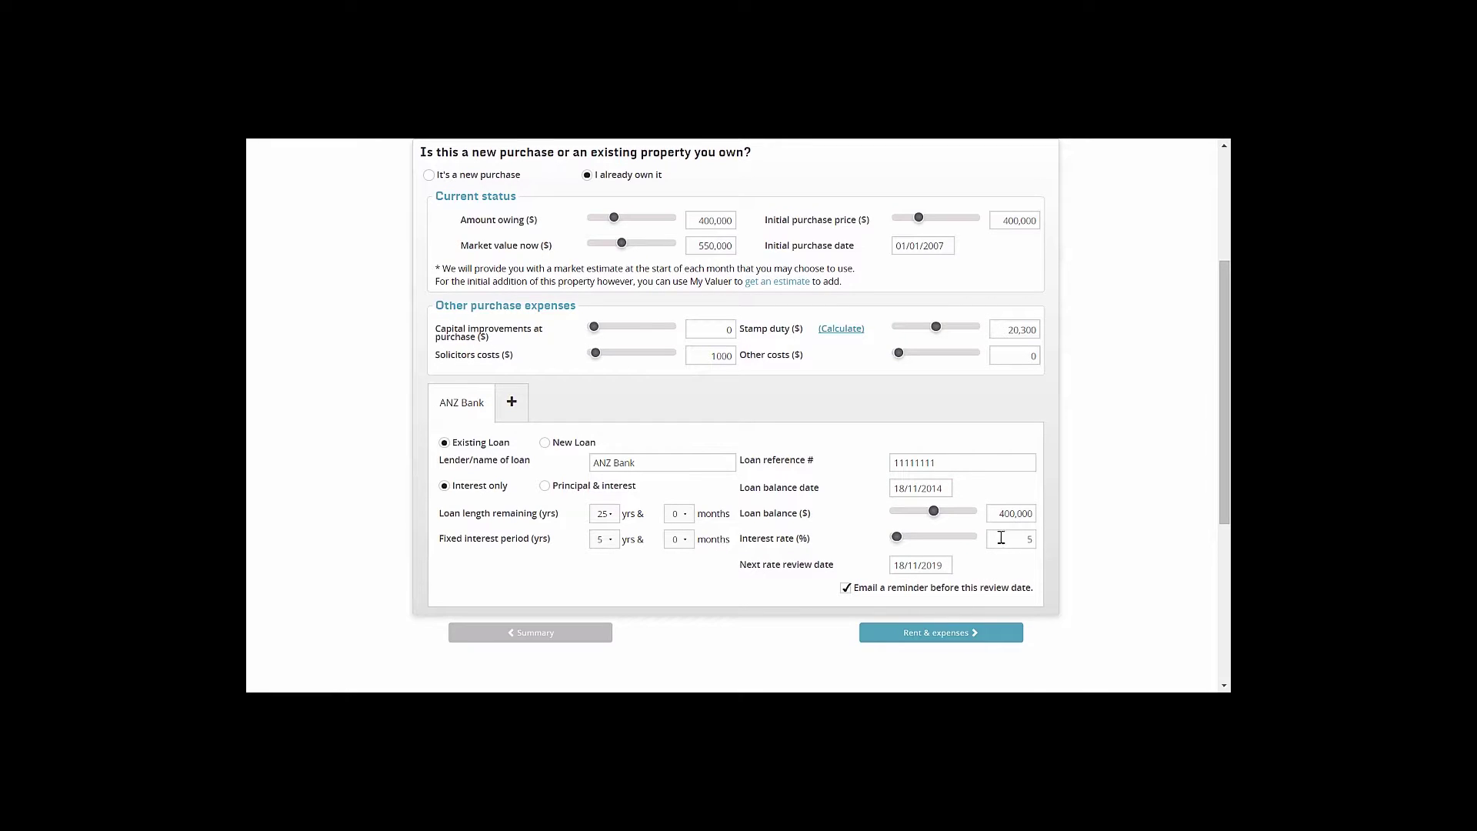
pyautogui.doubleClick(1010, 538)
pyautogui.write('4.5')
pyautogui.click(938, 566)
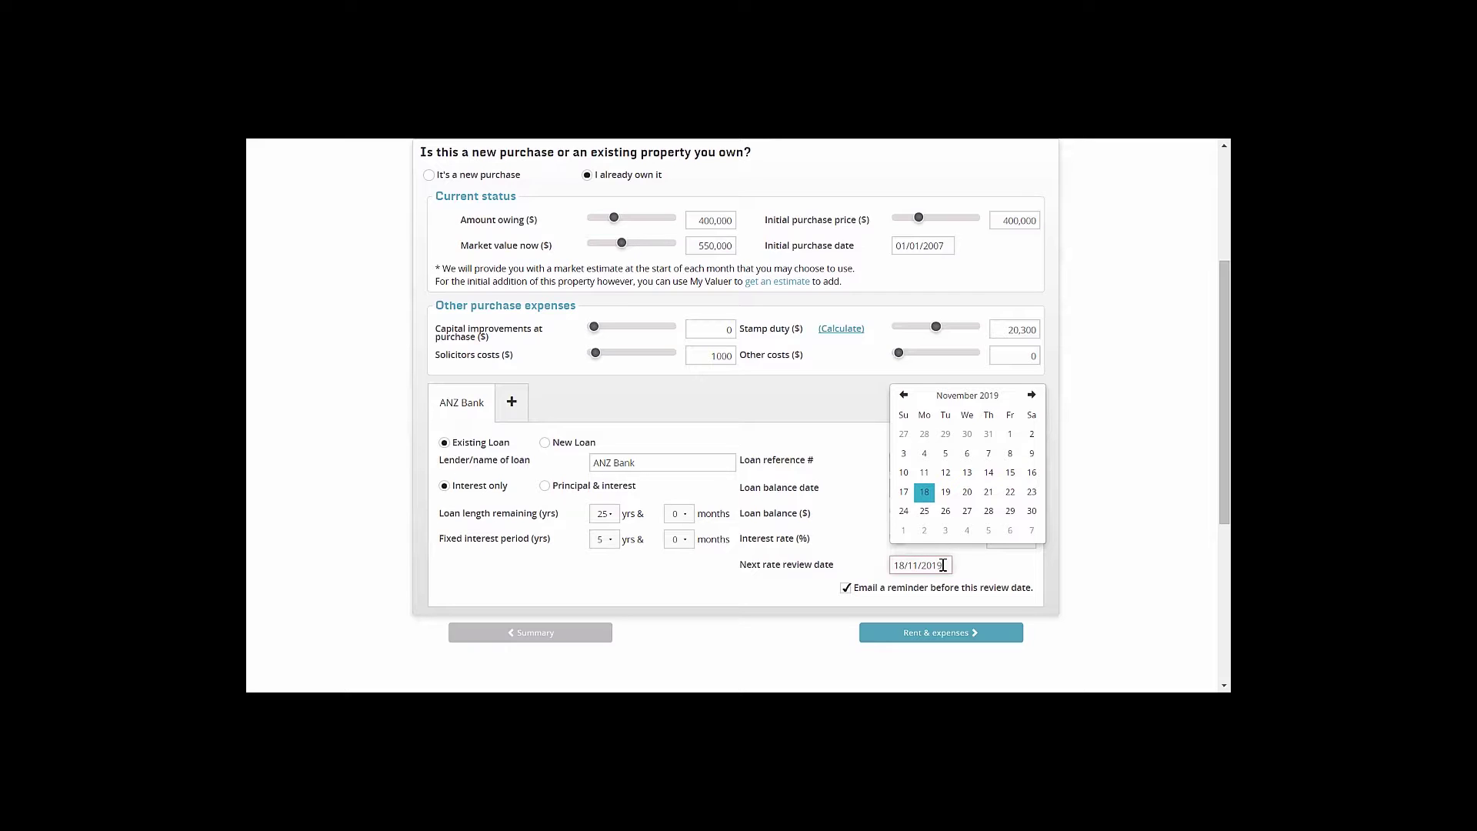
pyautogui.click(944, 566)
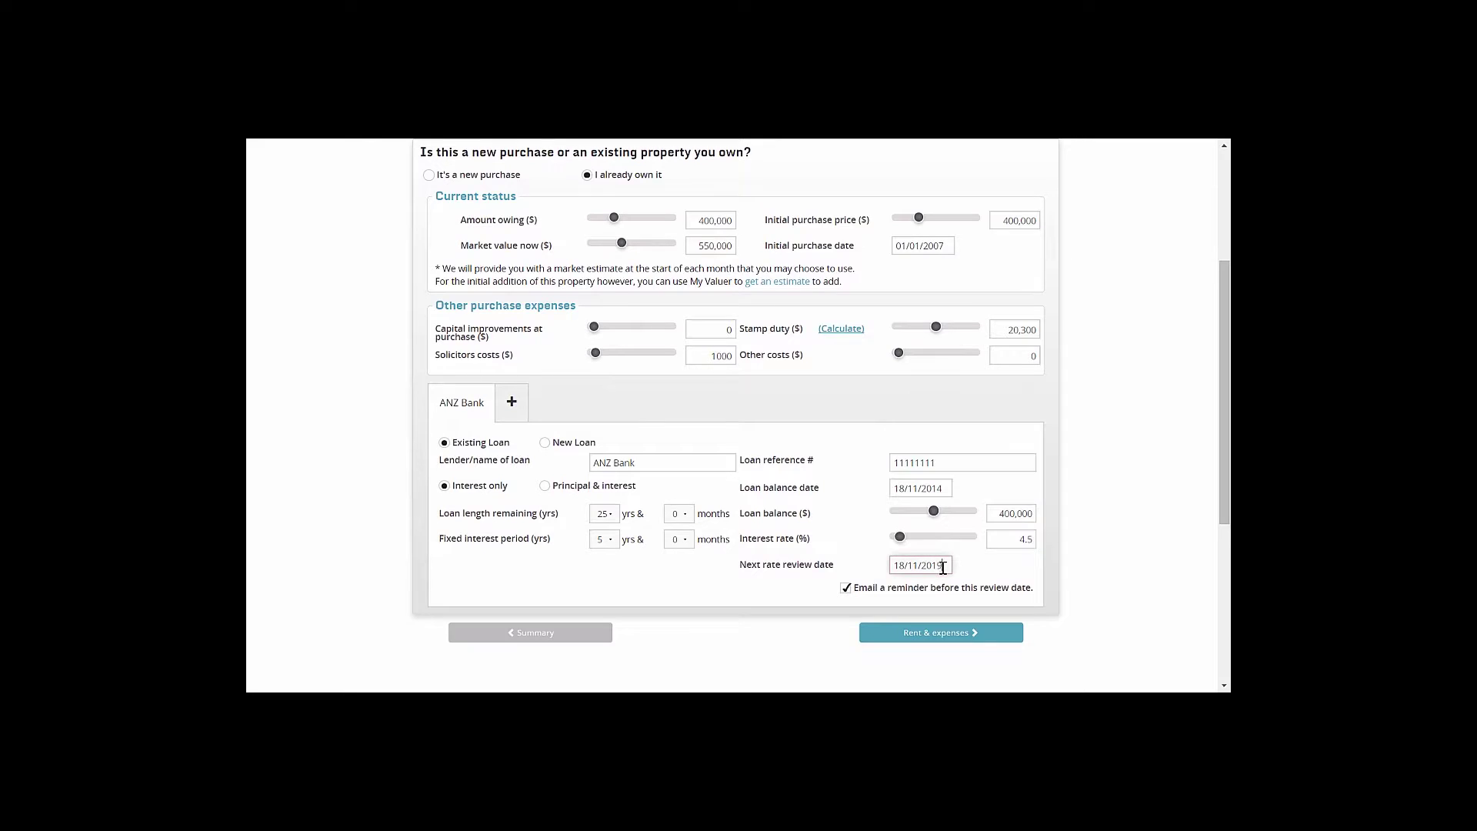
pyautogui.click(916, 635)
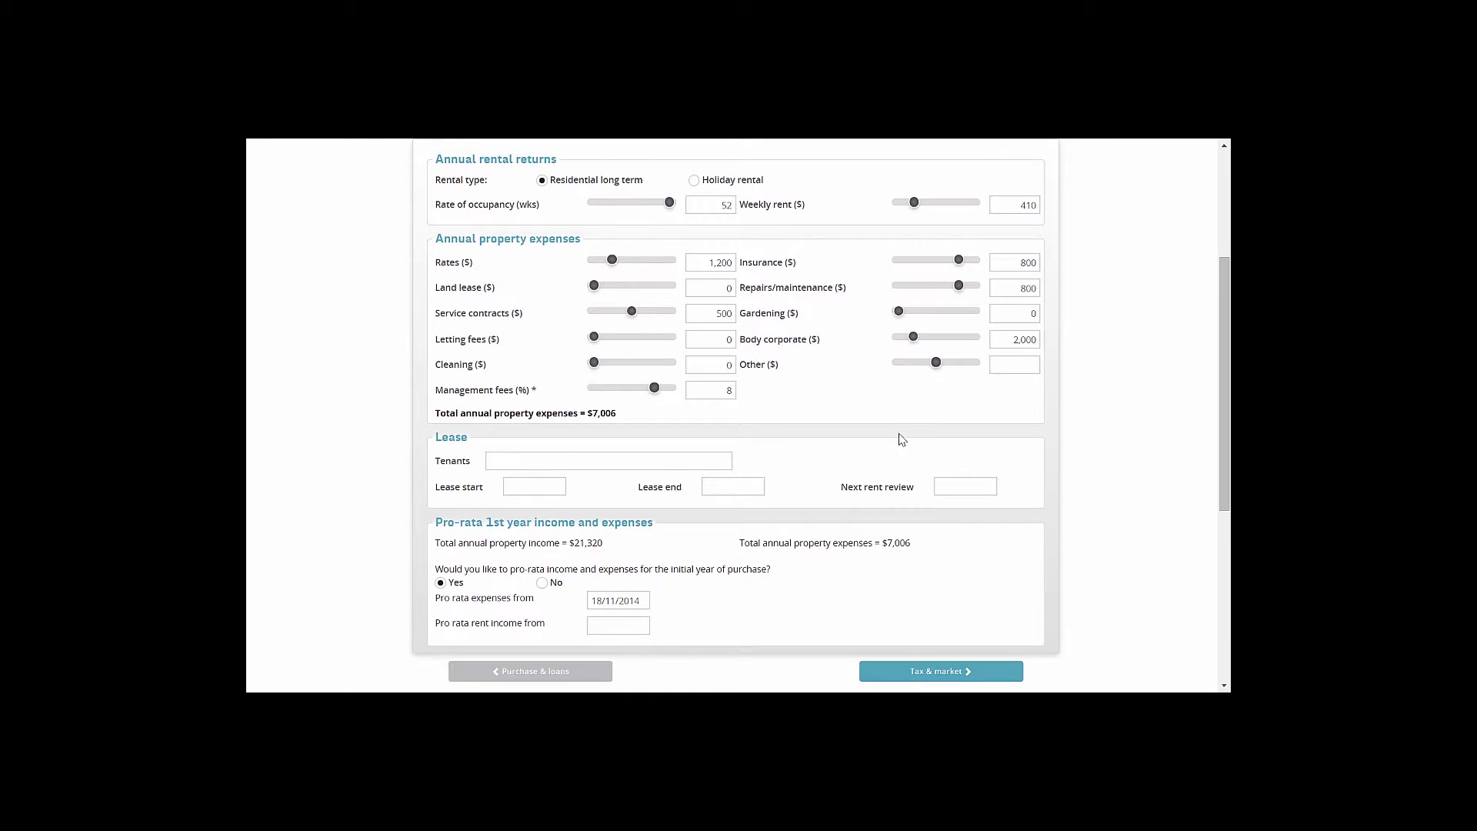
# Change the weekly rent from 410 to 450, staying on Residential long term rental
pyautogui.scroll(1, 861, 379)
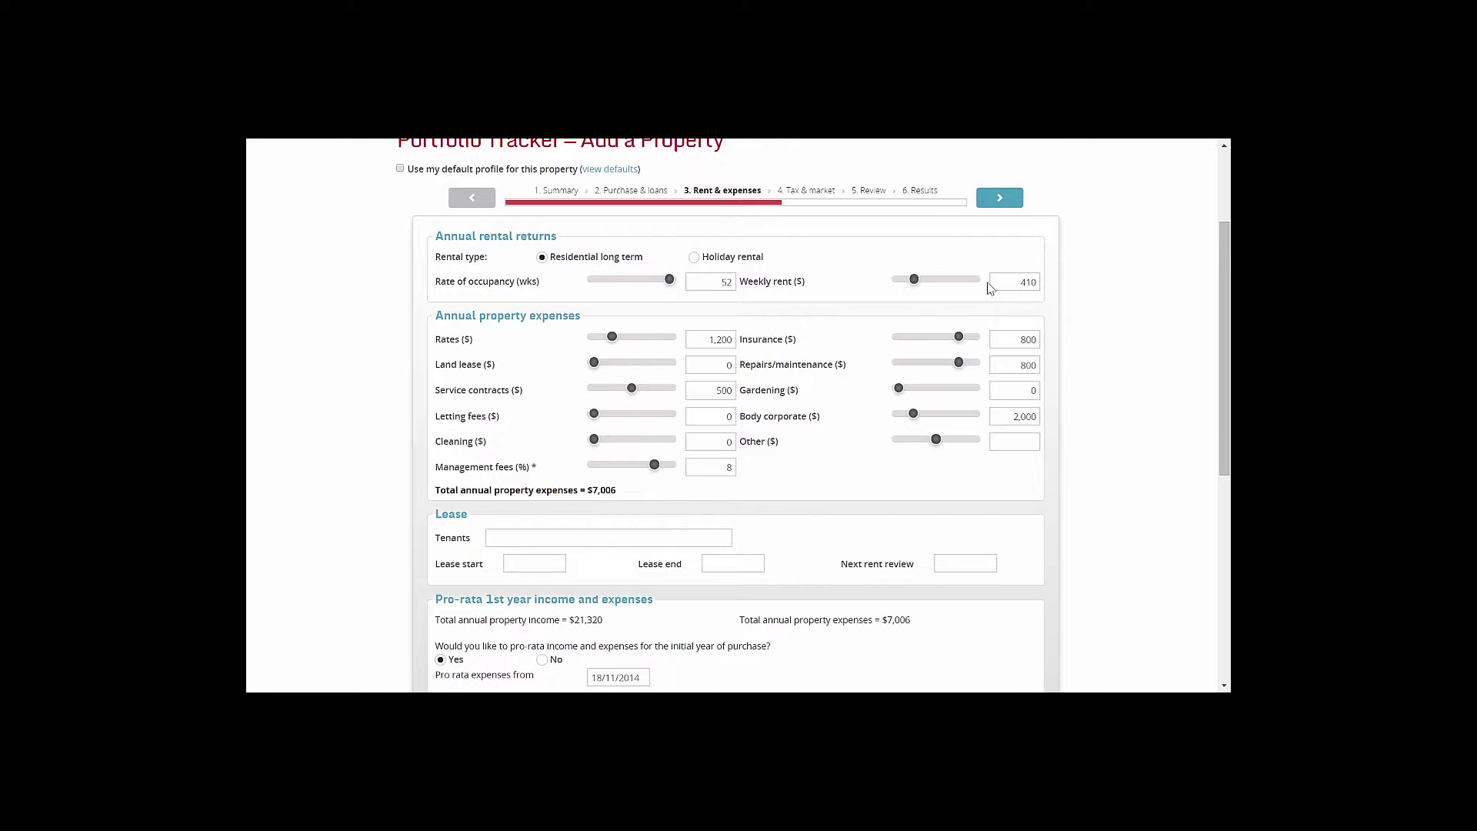
pyautogui.moveTo(1020, 282); pyautogui.dragTo(1061, 282)
pyautogui.write('45')
pyautogui.click(714, 282)
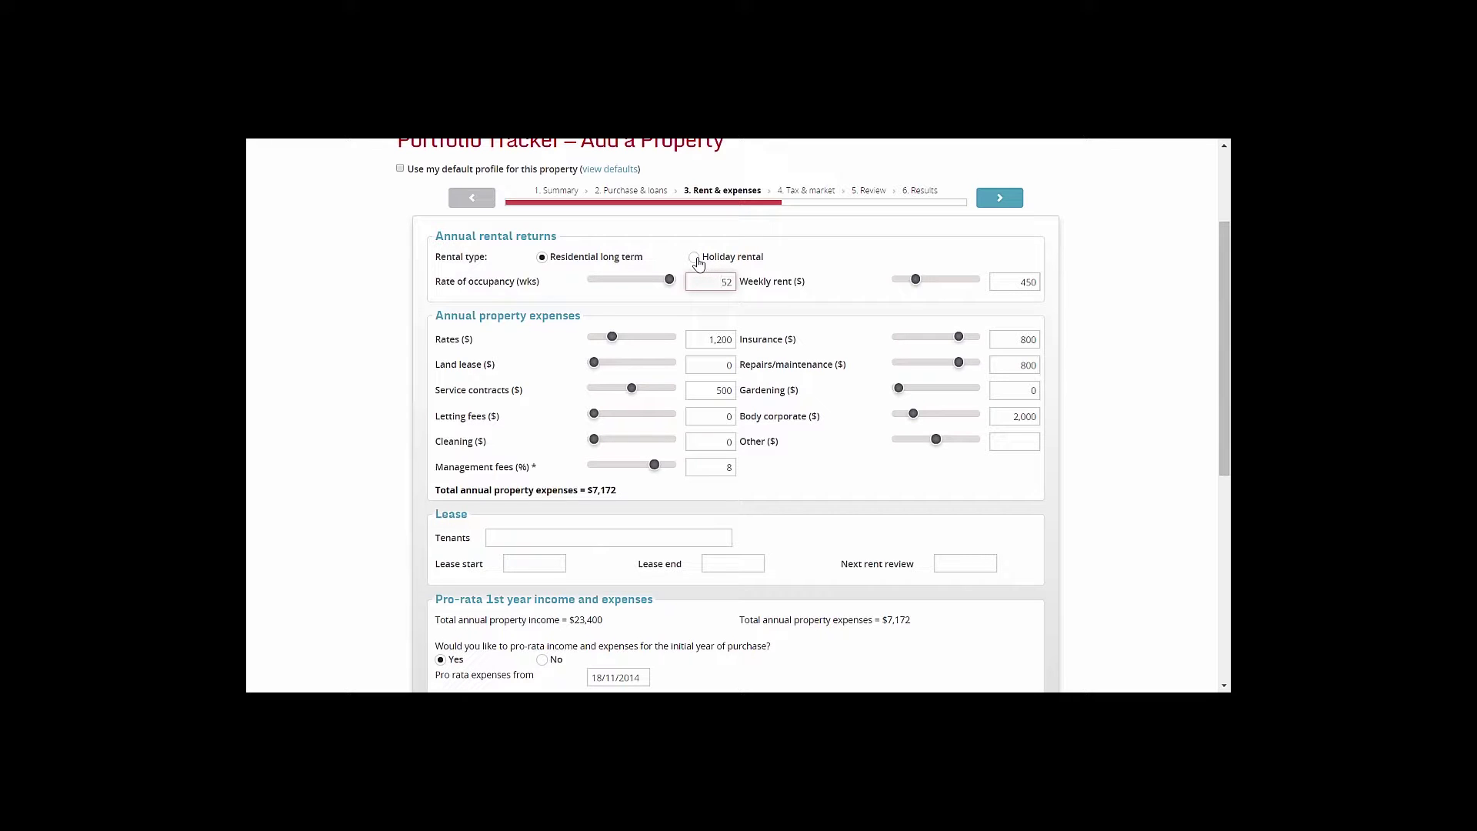
pyautogui.click(698, 262)
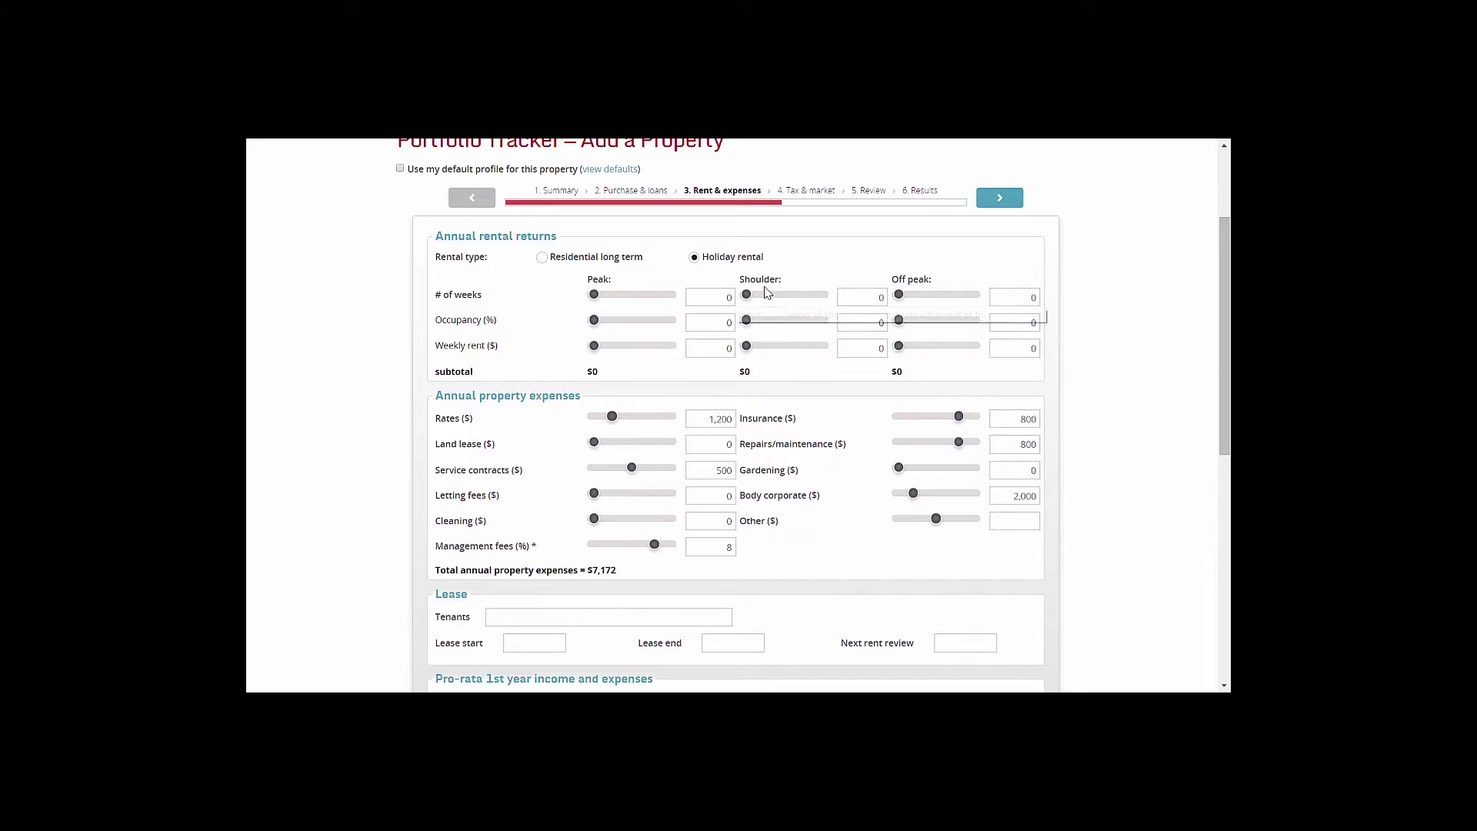
pyautogui.click(543, 259)
# Set service contracts to 0 and management fees to 6%
pyautogui.scroll(-1, 671, 348)
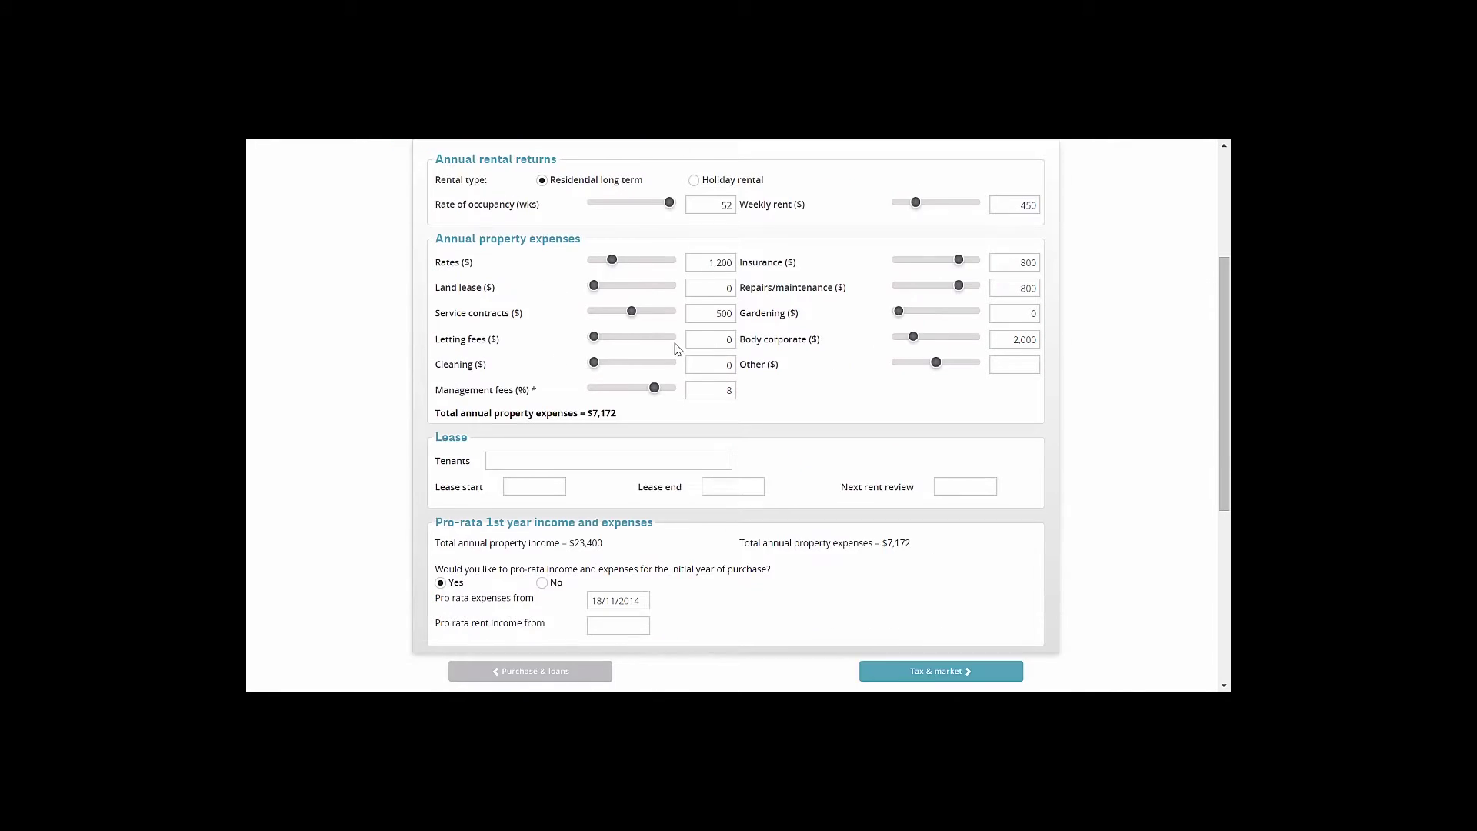
pyautogui.click(704, 264)
pyautogui.moveTo(704, 317); pyautogui.dragTo(750, 327)
pyautogui.write('0')
pyautogui.click(723, 390)
pyautogui.press('Delete')
pyautogui.write('6')
# Set body corporate to 0, gardening to 150 and repairs/maintenance to 750
pyautogui.moveTo(994, 339); pyautogui.dragTo(1022, 339)
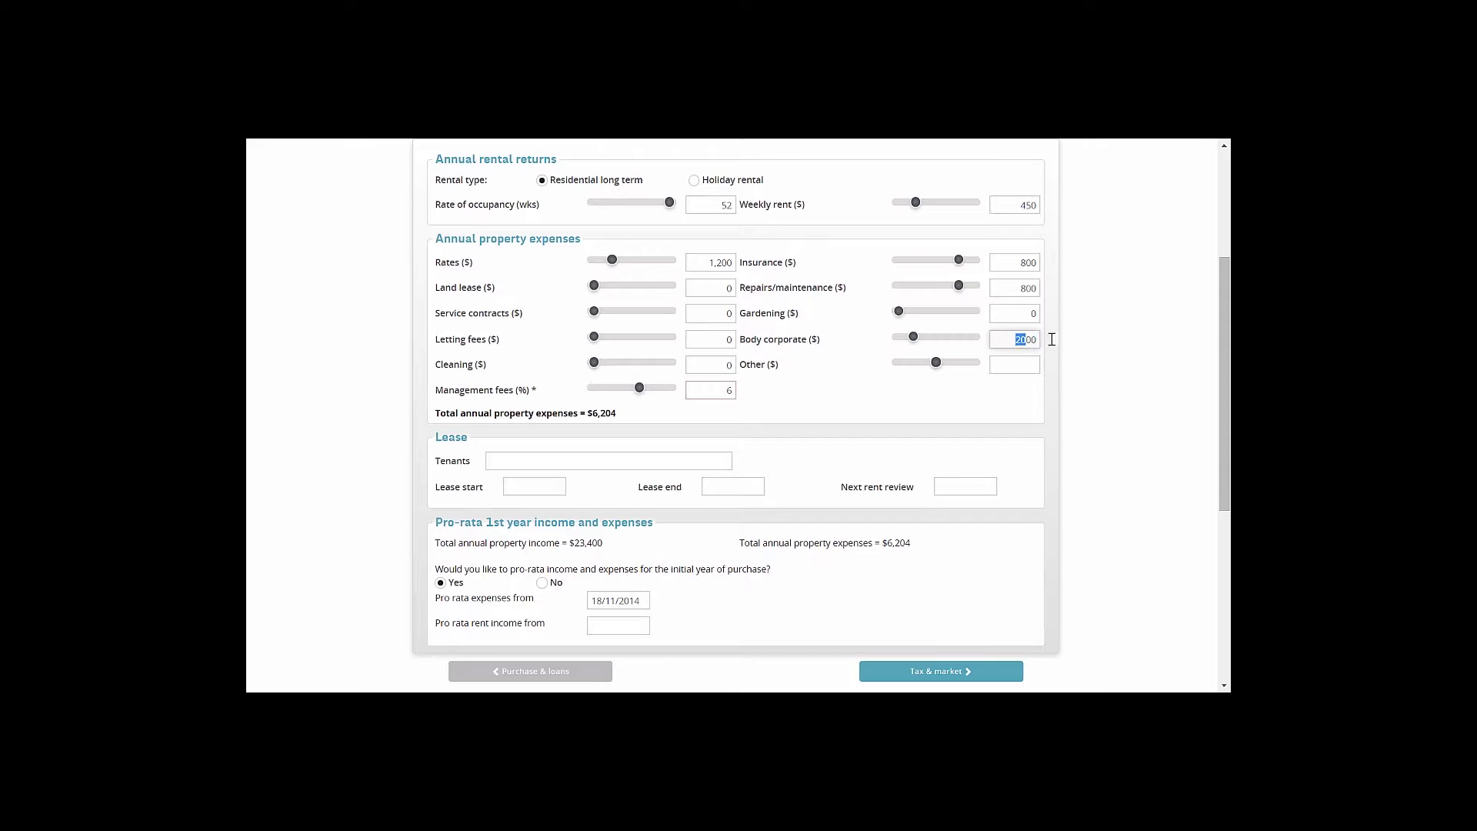
pyautogui.write('0')
pyautogui.click(1020, 314)
pyautogui.write('150')
pyautogui.click(1037, 287)
pyautogui.doubleClick(1036, 288)
pyautogui.write('750')
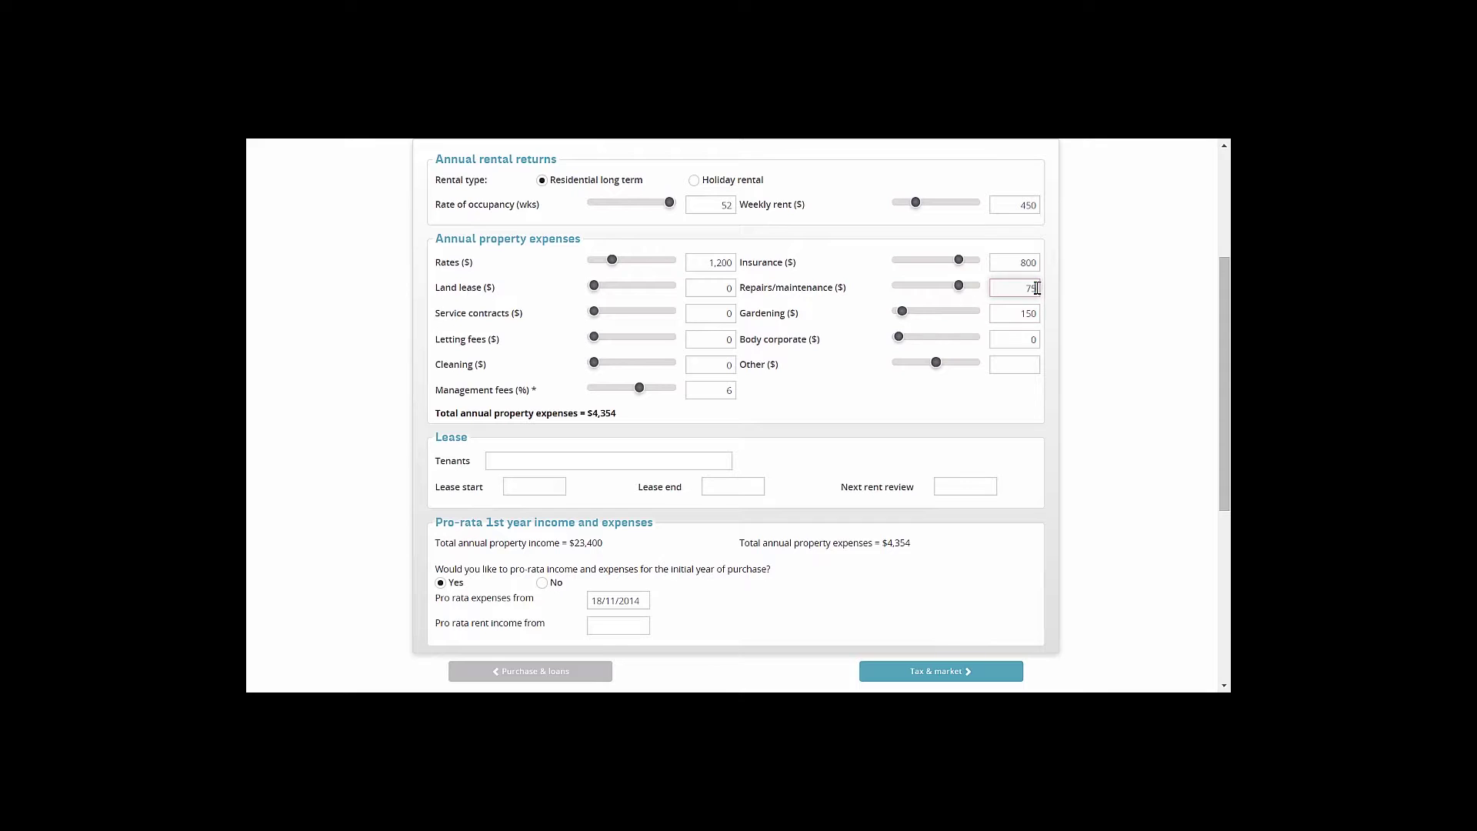
pyautogui.click(597, 460)
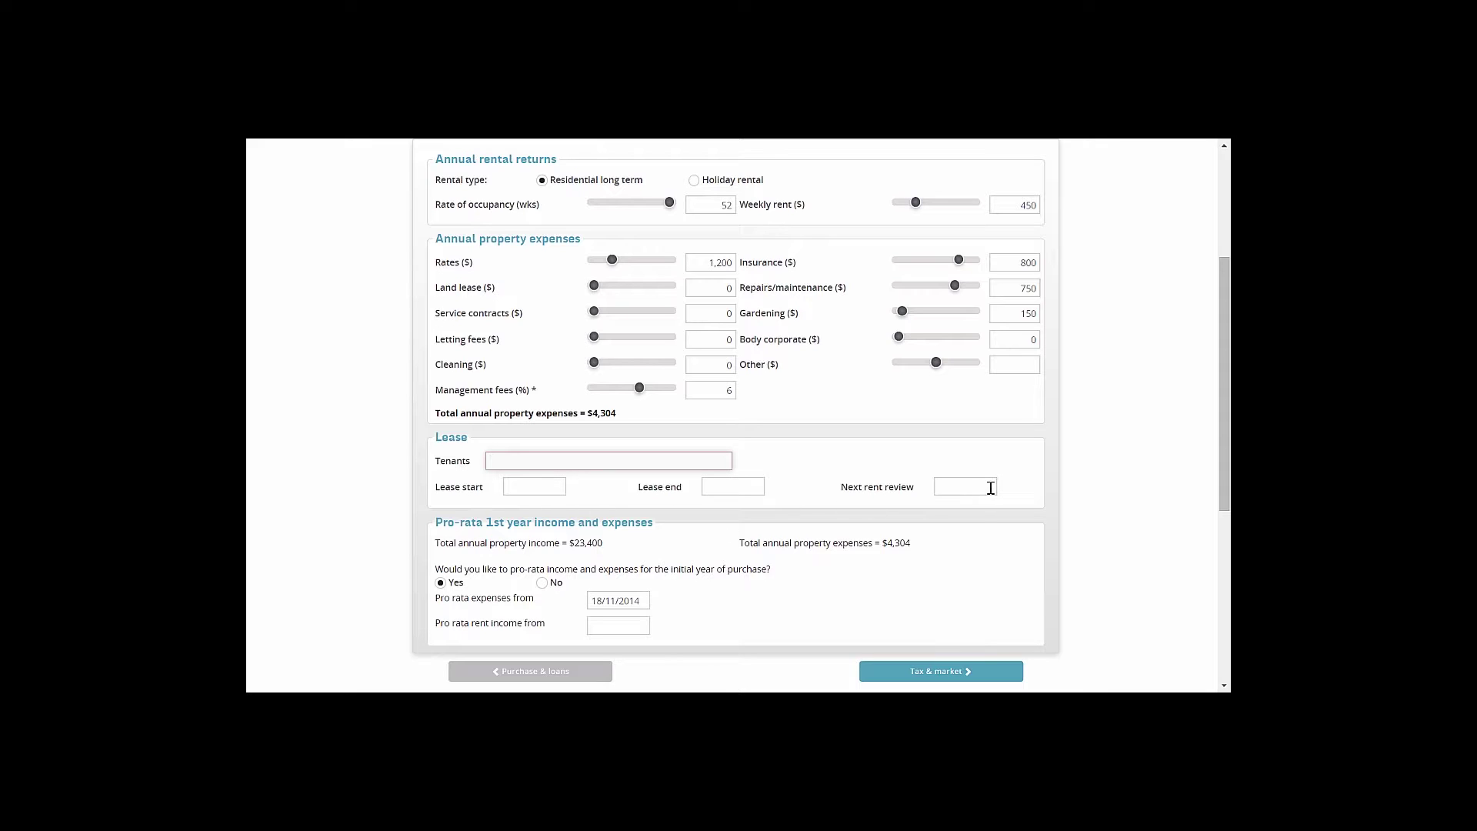
pyautogui.click(687, 549)
pyautogui.scroll(-1, 685, 542)
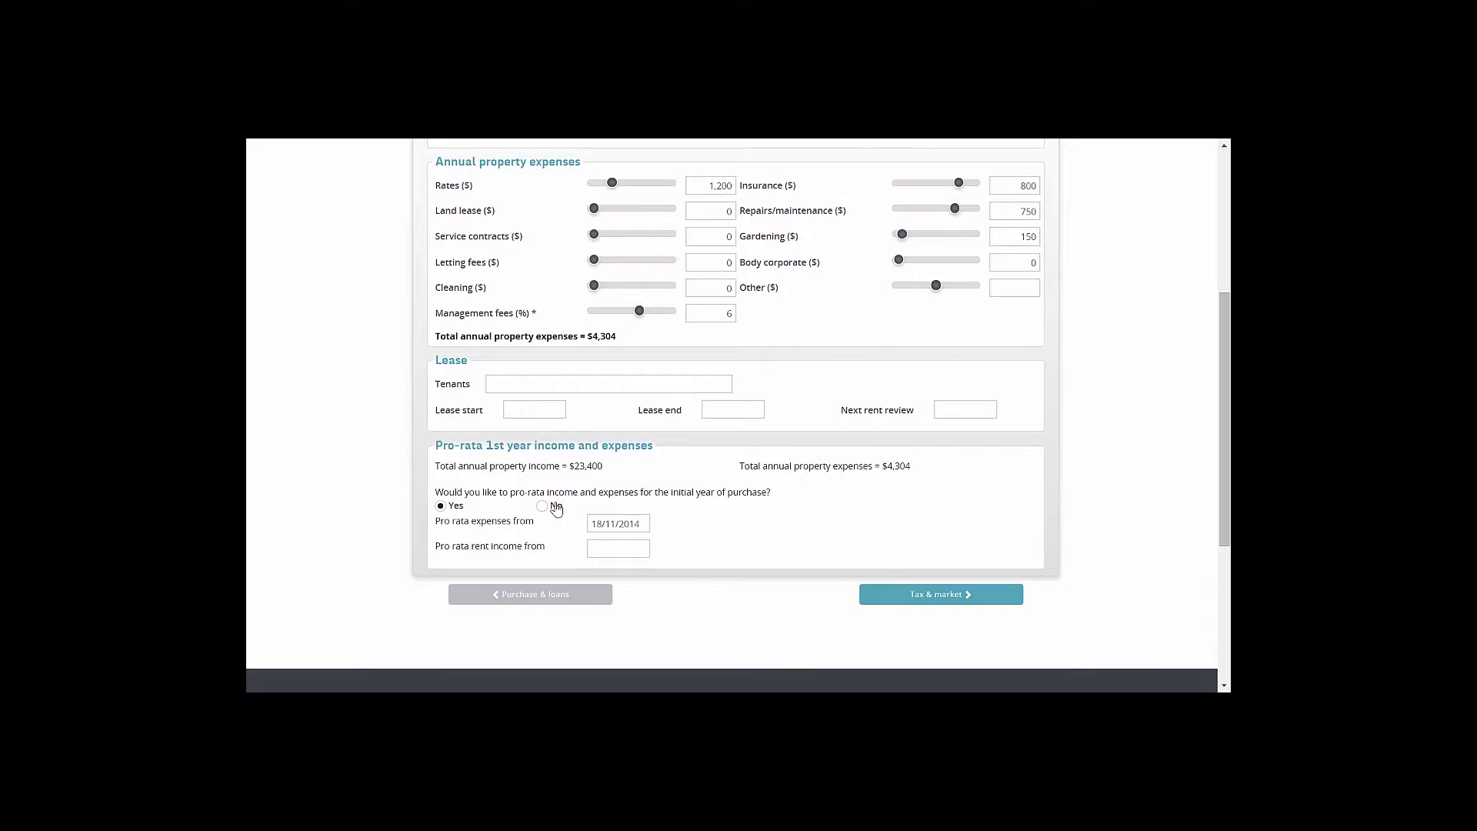
# Set pro-rata dates (expenses 18/11/2014, rent 30/06/2015), then switch pro-rata to No and continue
pyautogui.click(598, 523)
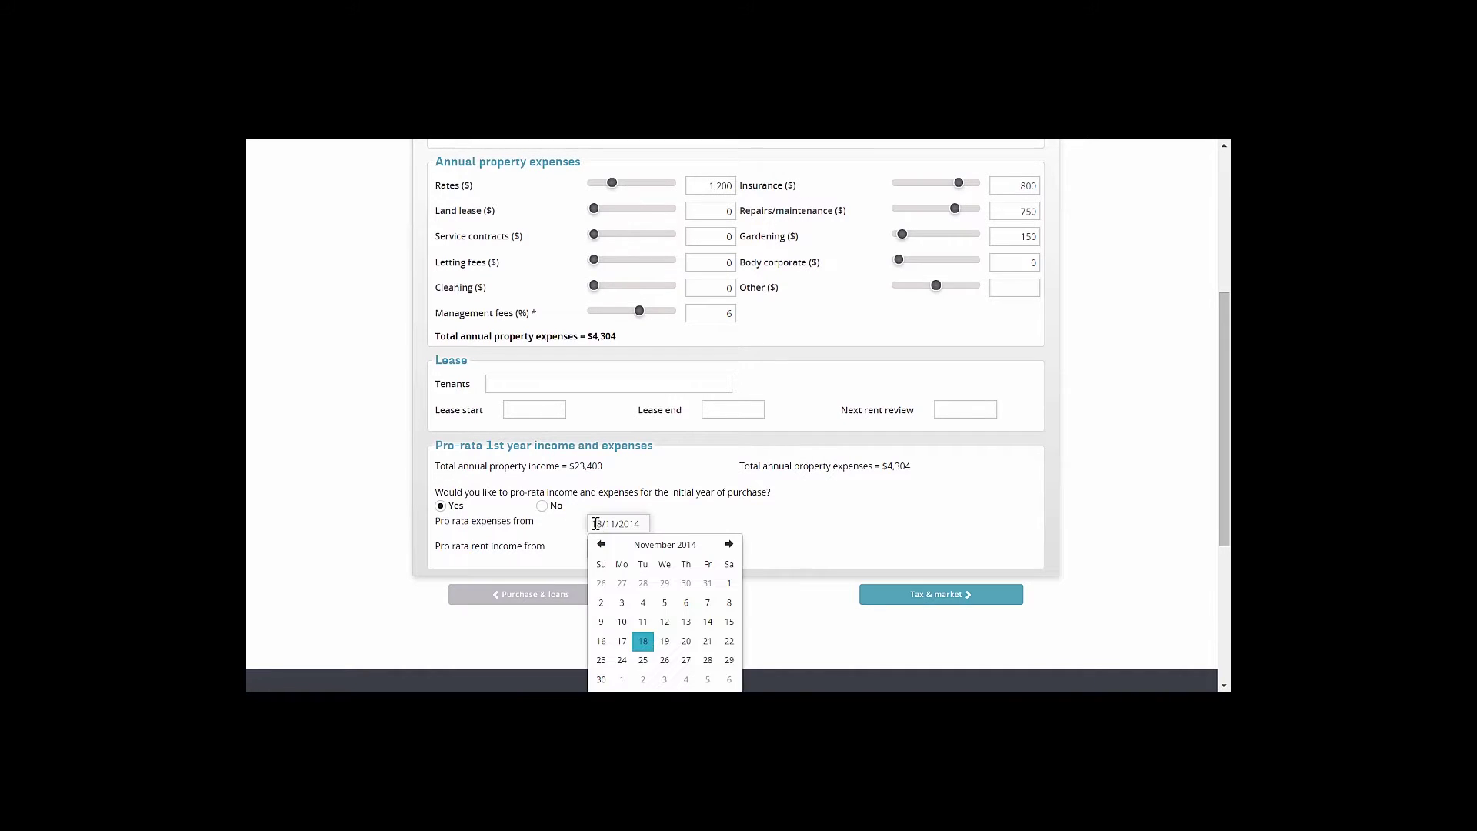
pyautogui.click(644, 640)
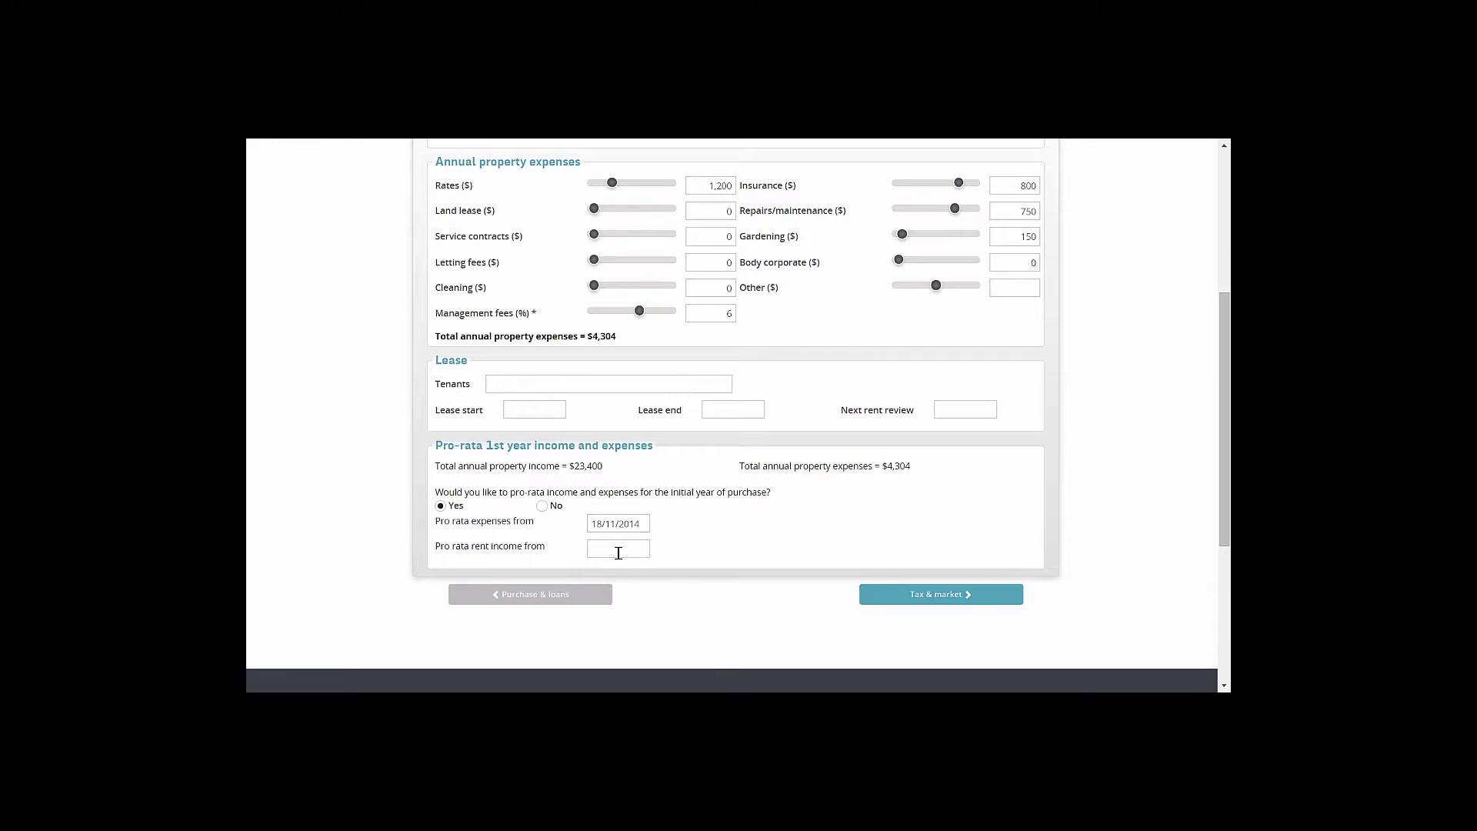
pyautogui.click(618, 550)
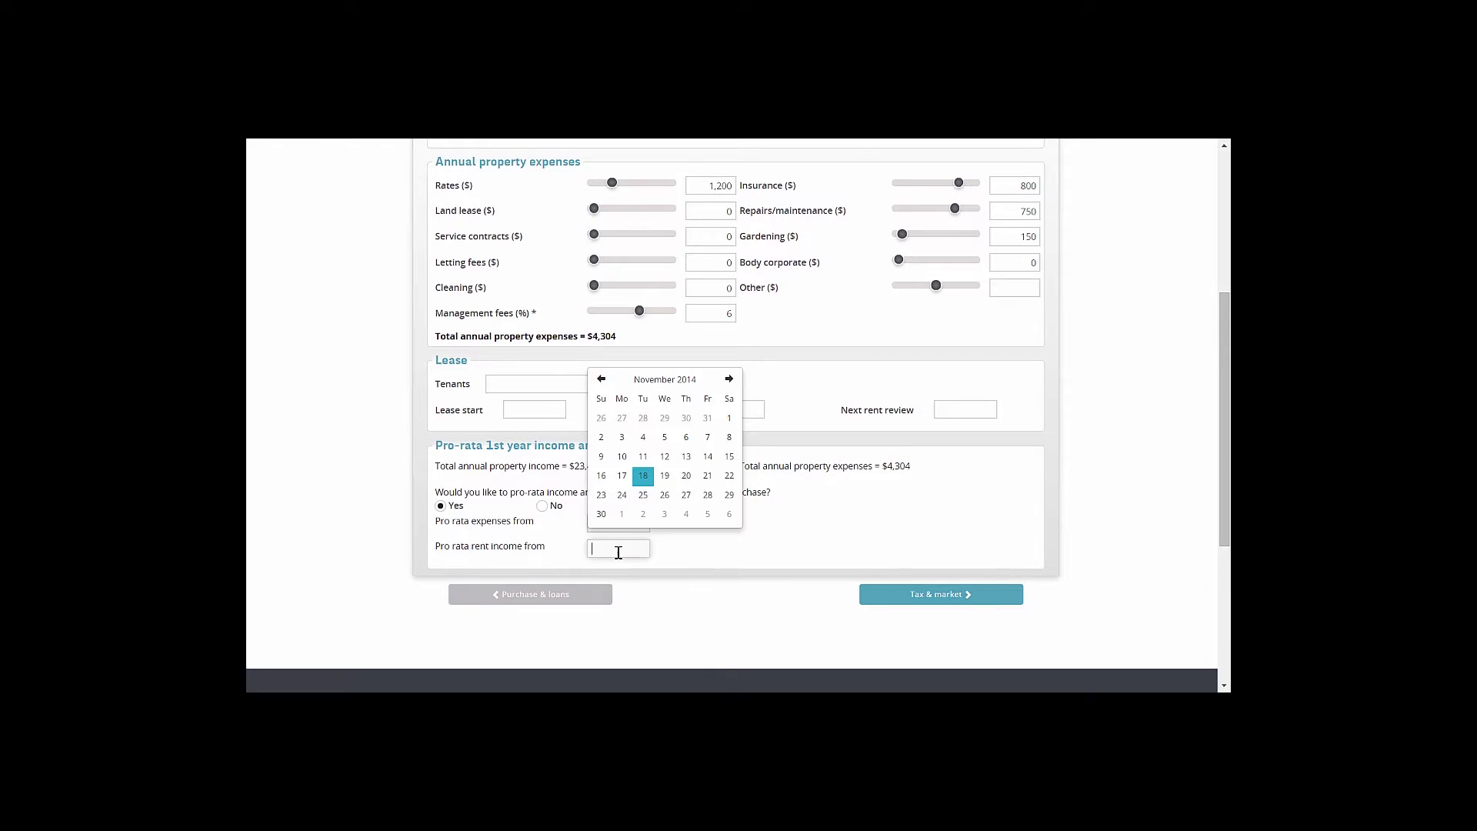
pyautogui.click(730, 378)
pyautogui.click(730, 378)
pyautogui.click(730, 379)
pyautogui.click(729, 379)
pyautogui.click(730, 379)
pyautogui.click(730, 379)
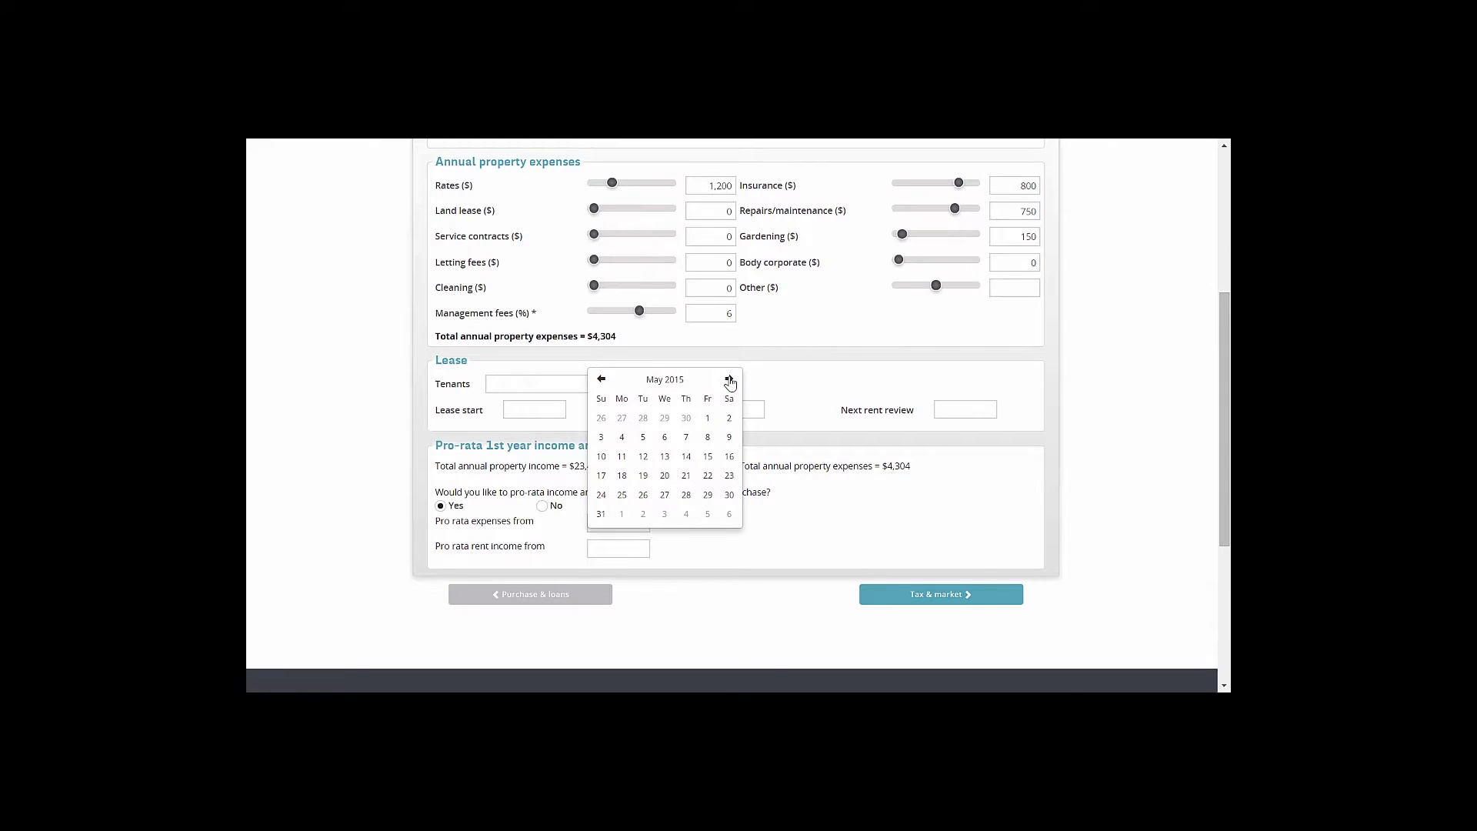
pyautogui.click(730, 379)
pyautogui.click(643, 494)
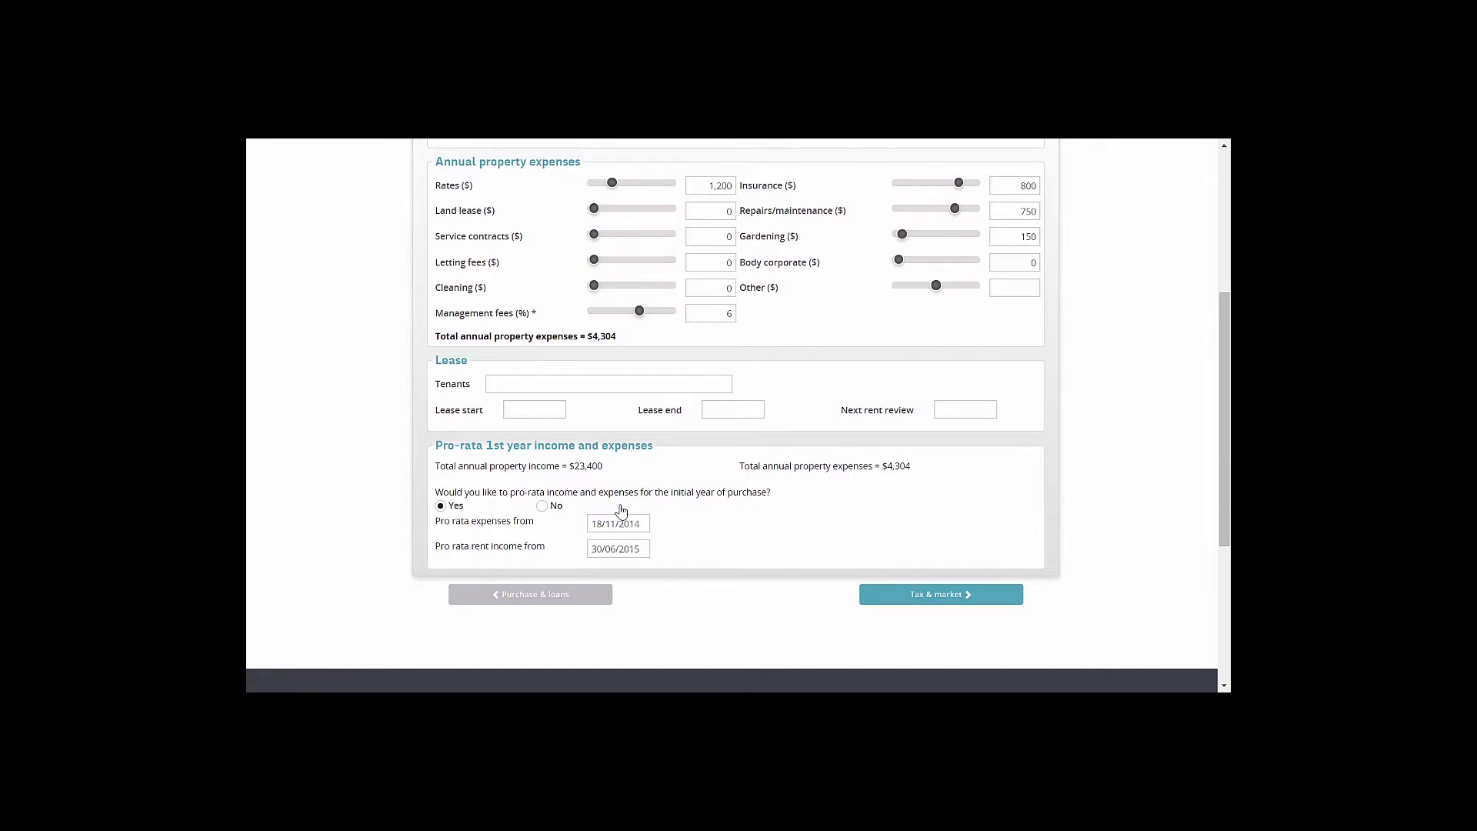
pyautogui.click(543, 507)
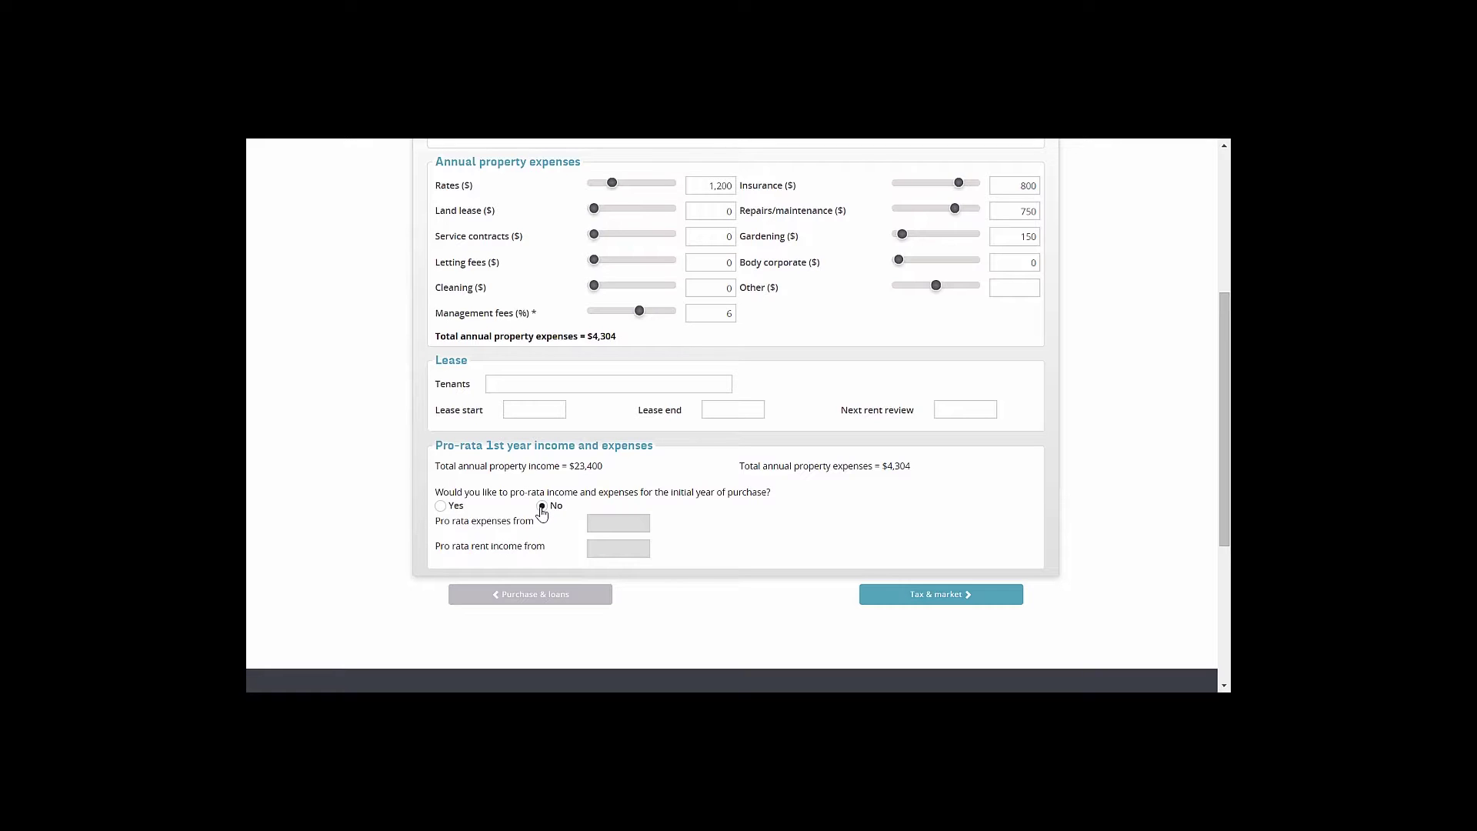
pyautogui.click(939, 595)
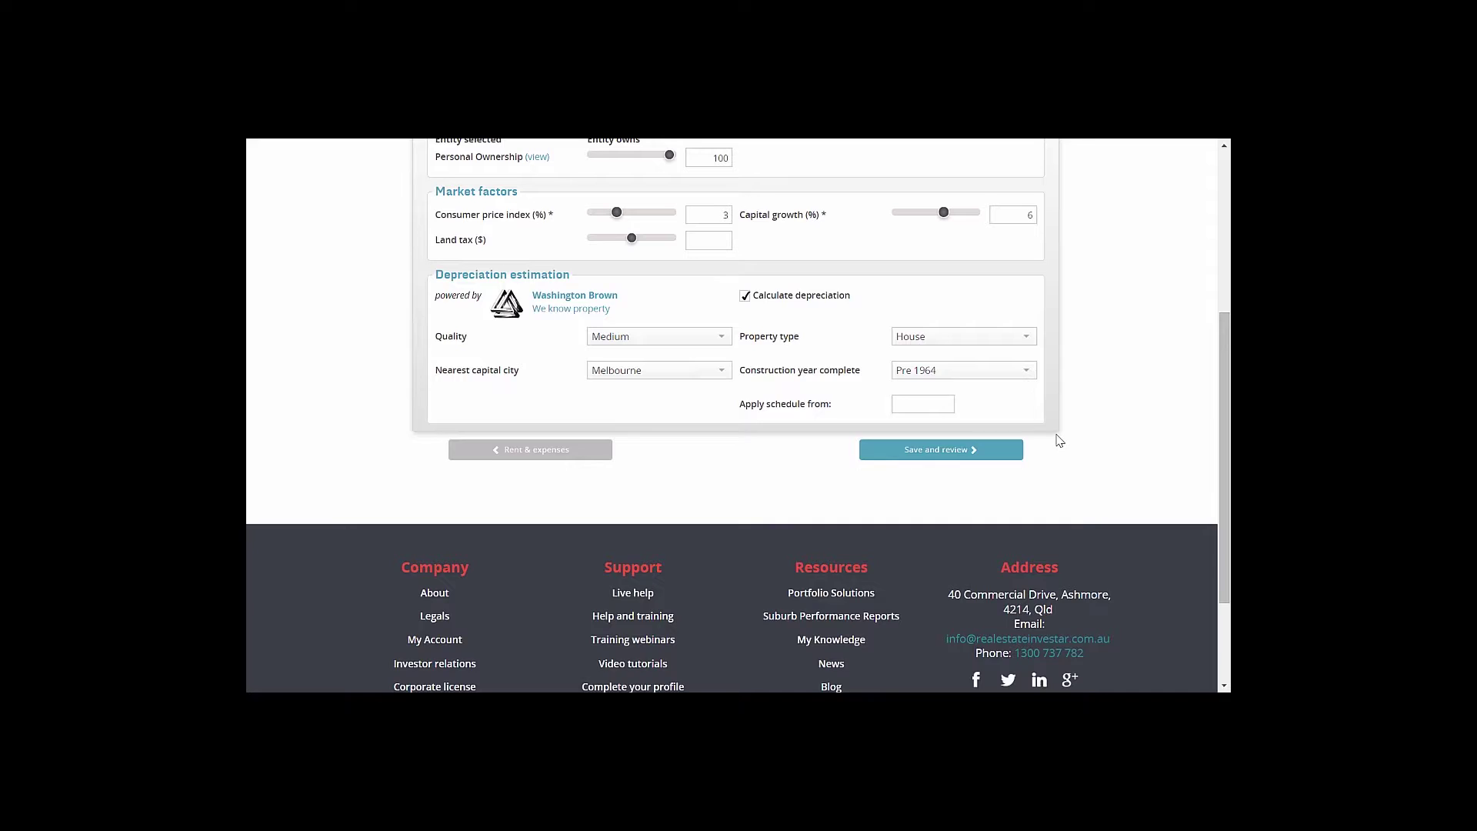
pyautogui.scroll(3, 1058, 439)
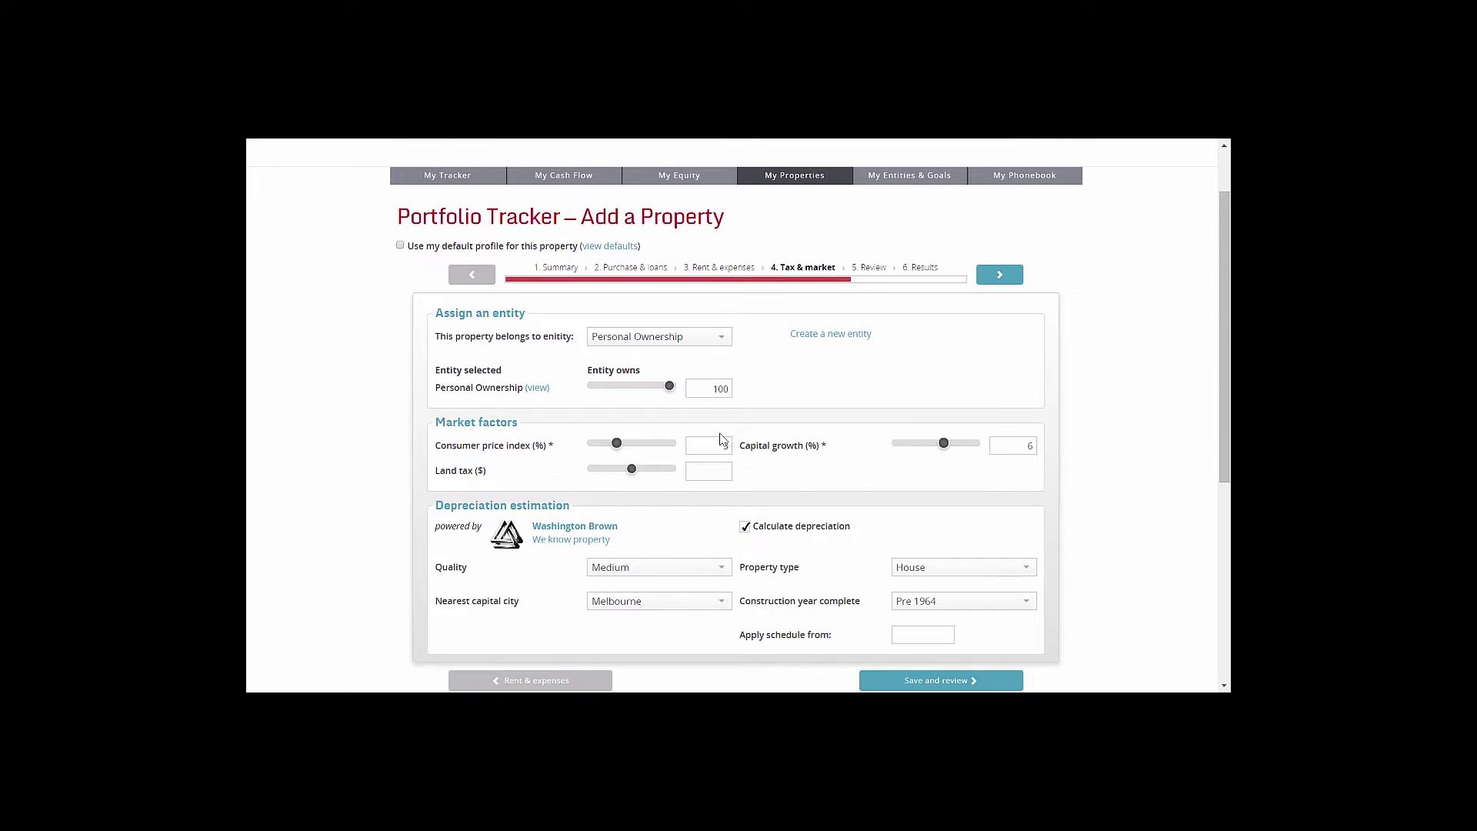
pyautogui.click(703, 339)
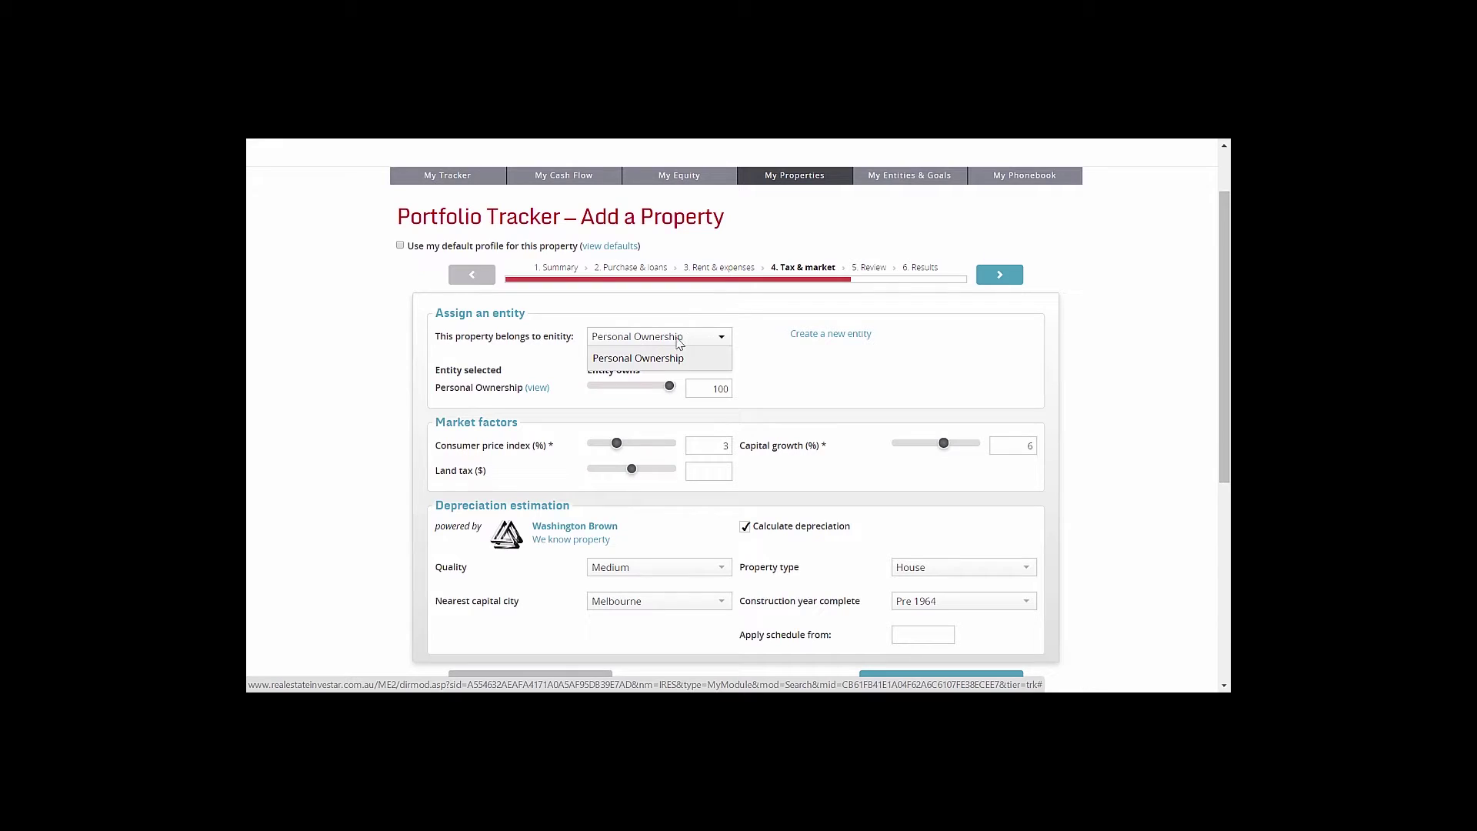
pyautogui.click(646, 344)
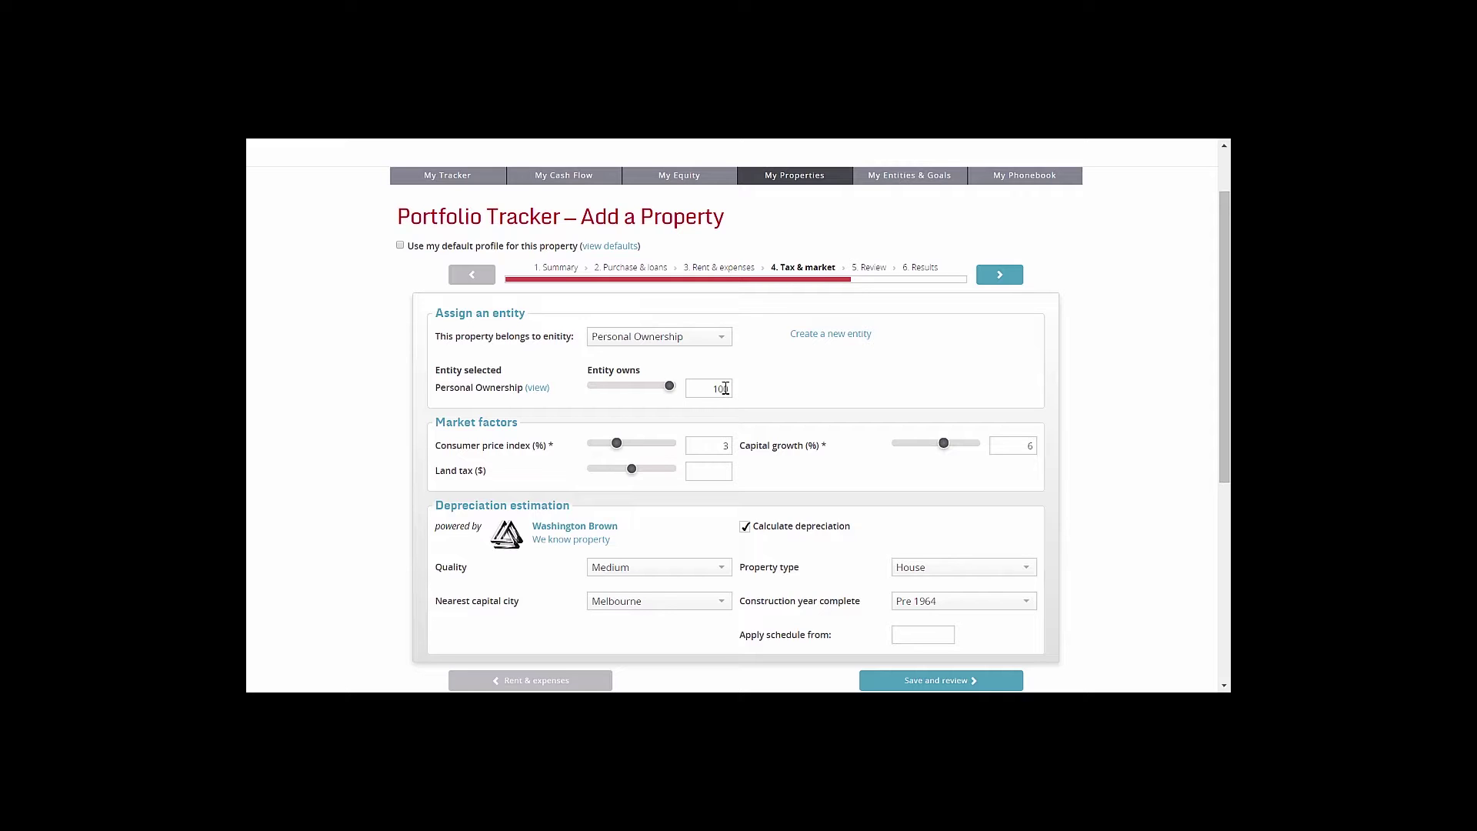
pyautogui.doubleClick(723, 389)
pyautogui.write('50')
pyautogui.moveTo(716, 388); pyautogui.dragTo(732, 391)
pyautogui.write('100')
pyautogui.click(800, 377)
pyautogui.scroll(-1, 774, 433)
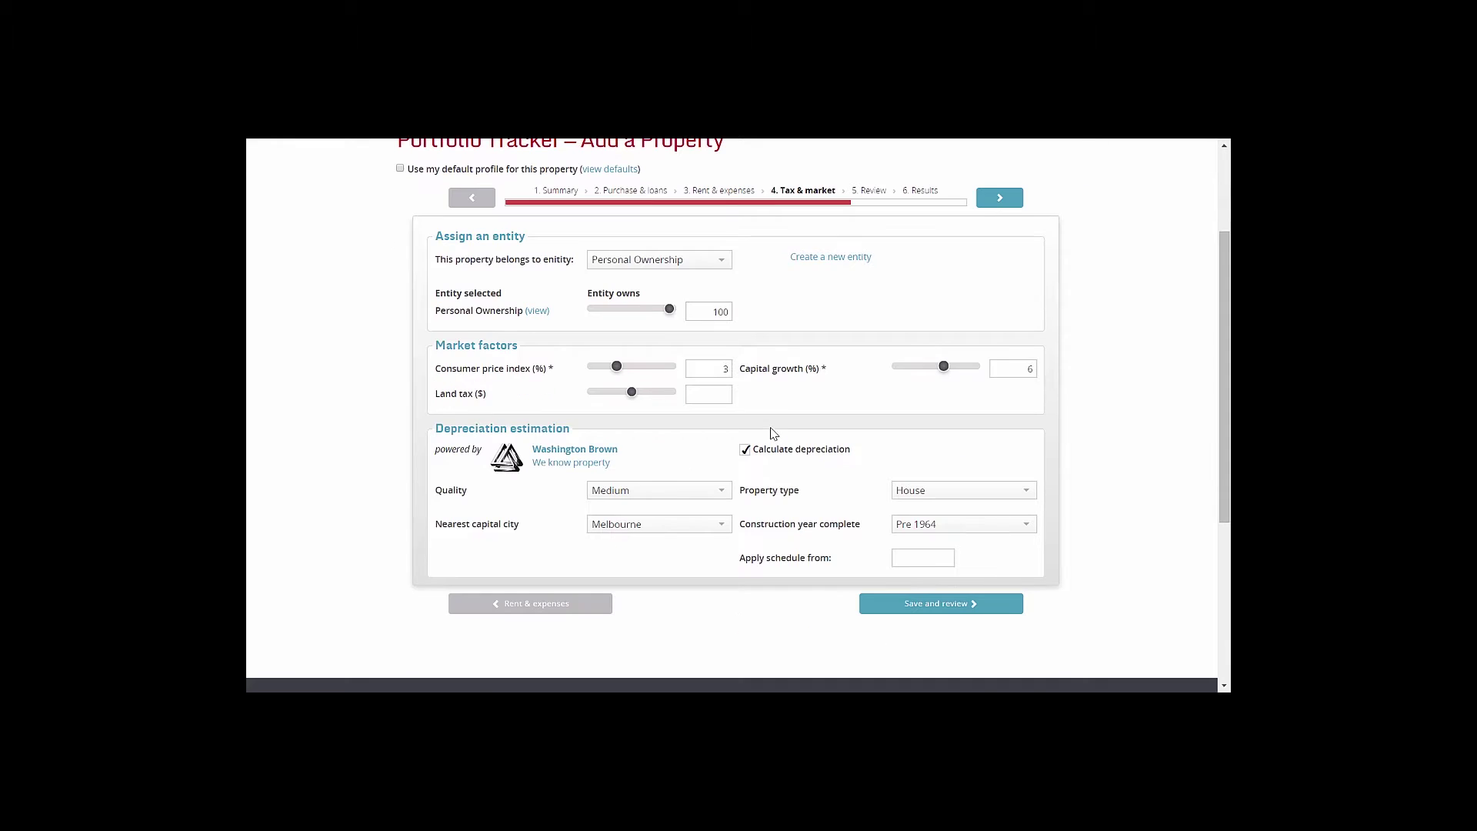
pyautogui.click(715, 370)
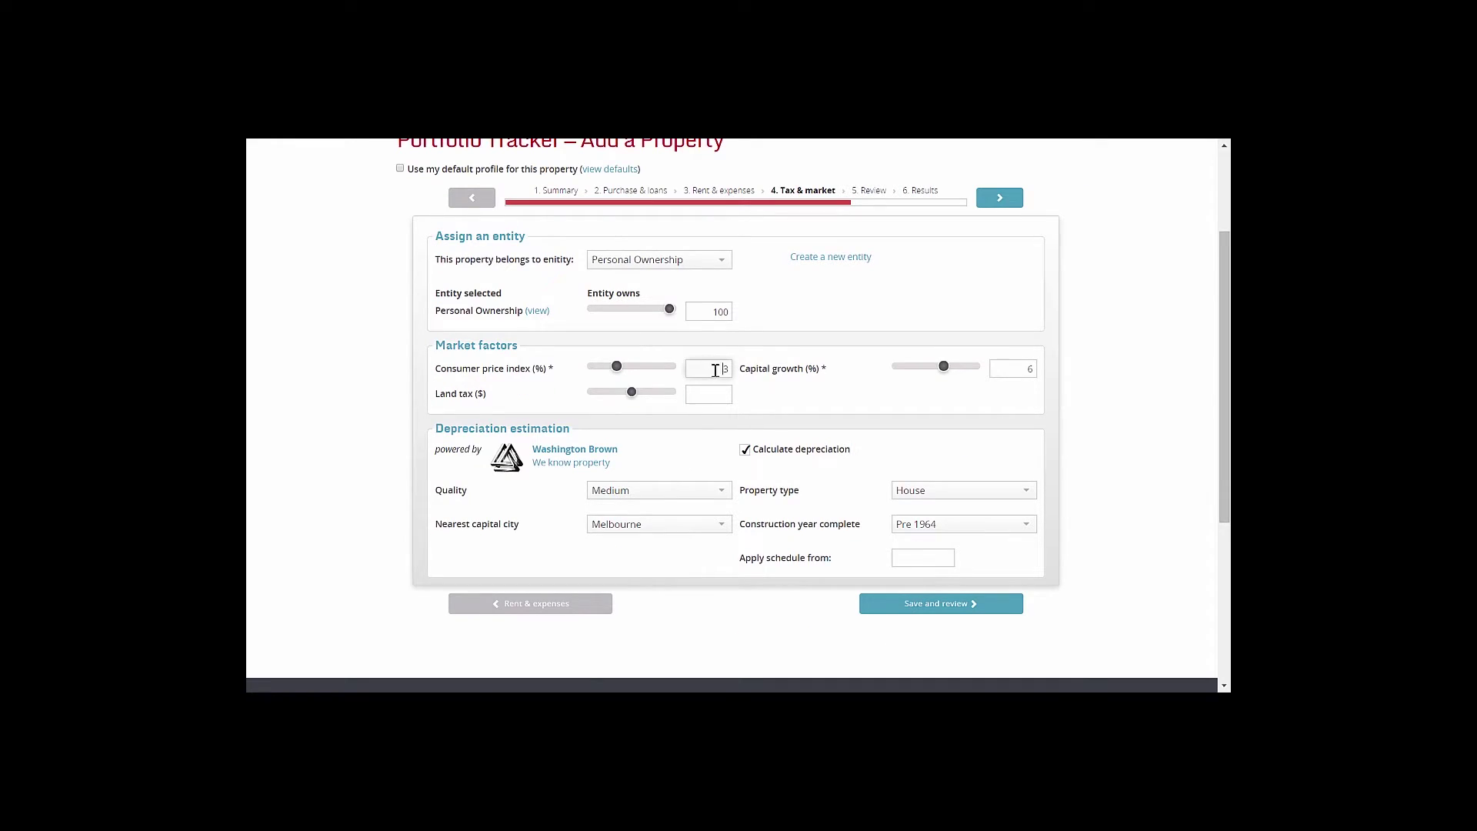
pyautogui.click(1016, 369)
pyautogui.doubleClick(1028, 370)
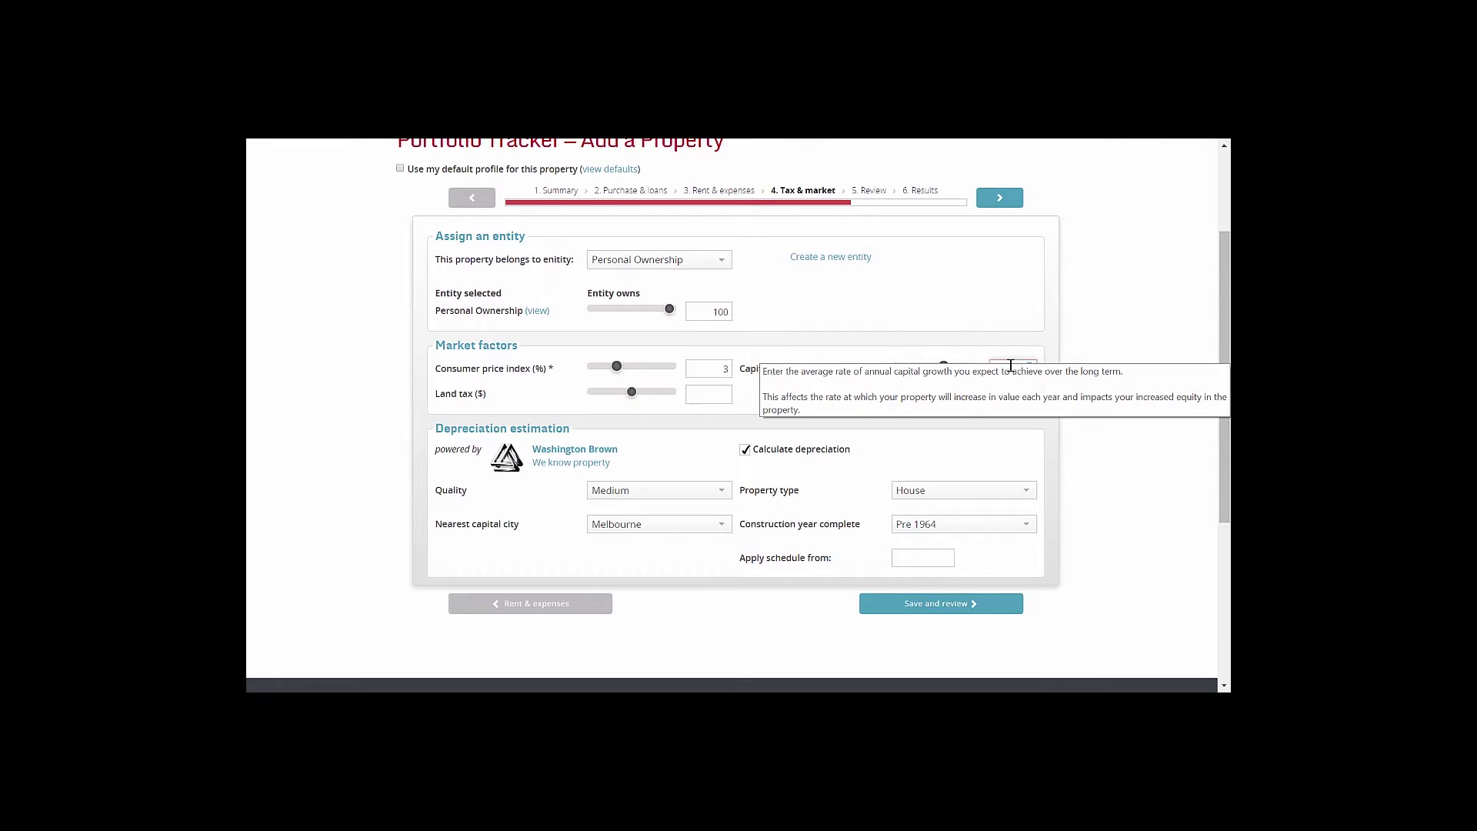
pyautogui.click(716, 392)
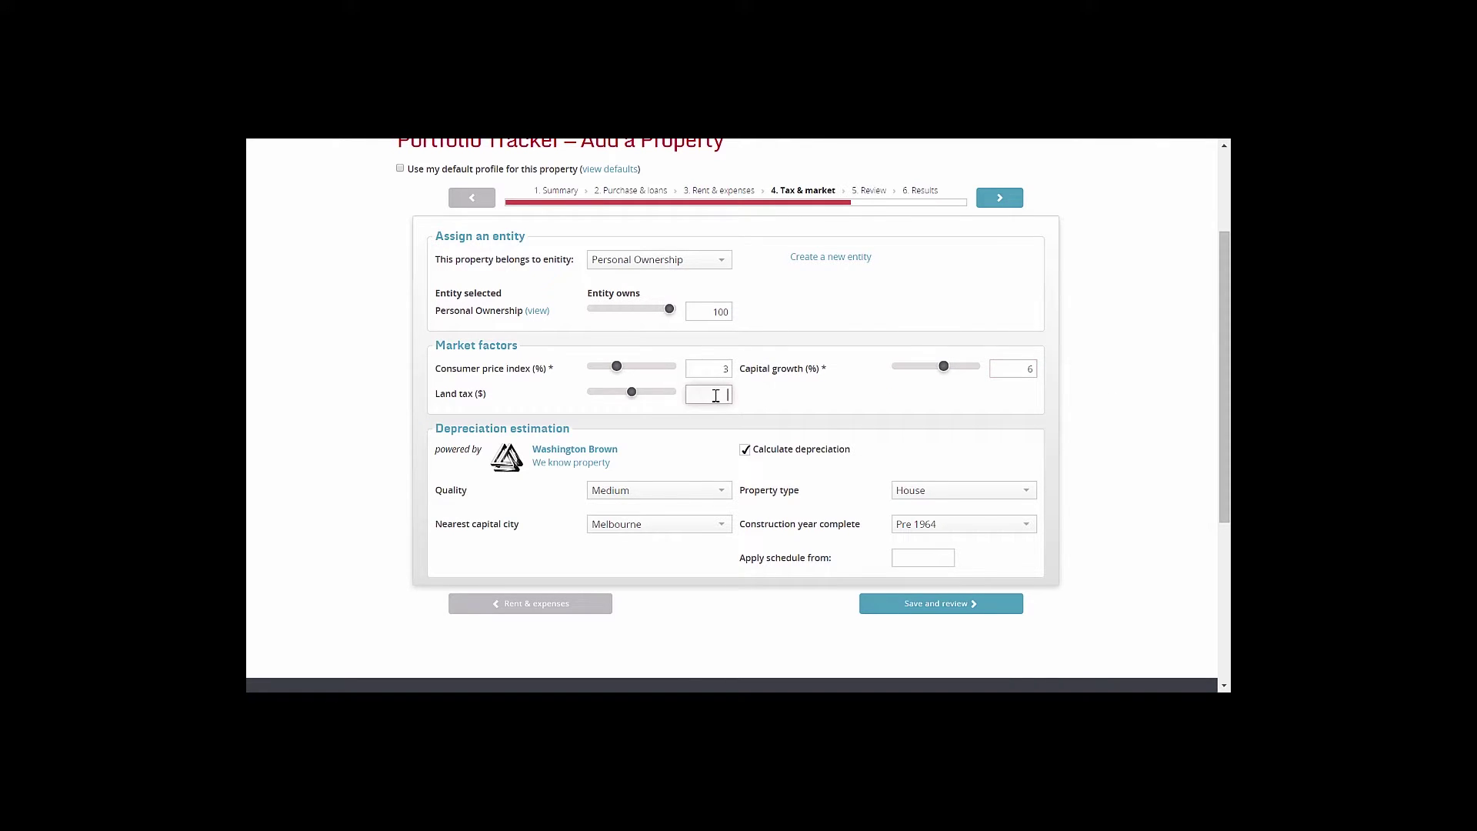
pyautogui.click(770, 410)
pyautogui.scroll(-1, 740, 391)
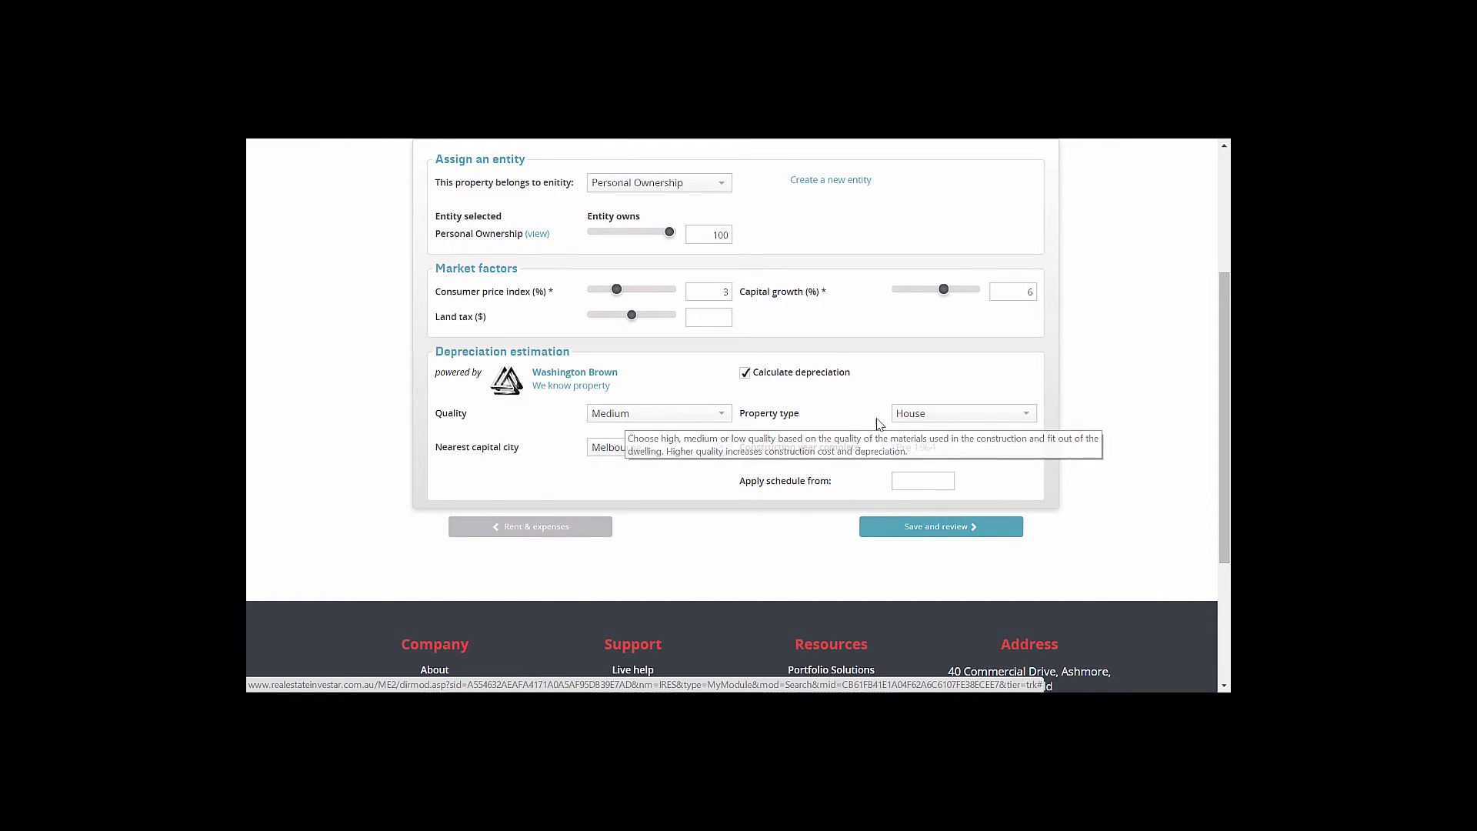
# Set construction year 1970, keep Medium quality, and apply the depreciation schedule from 18/11/2014
pyautogui.click(940, 450)
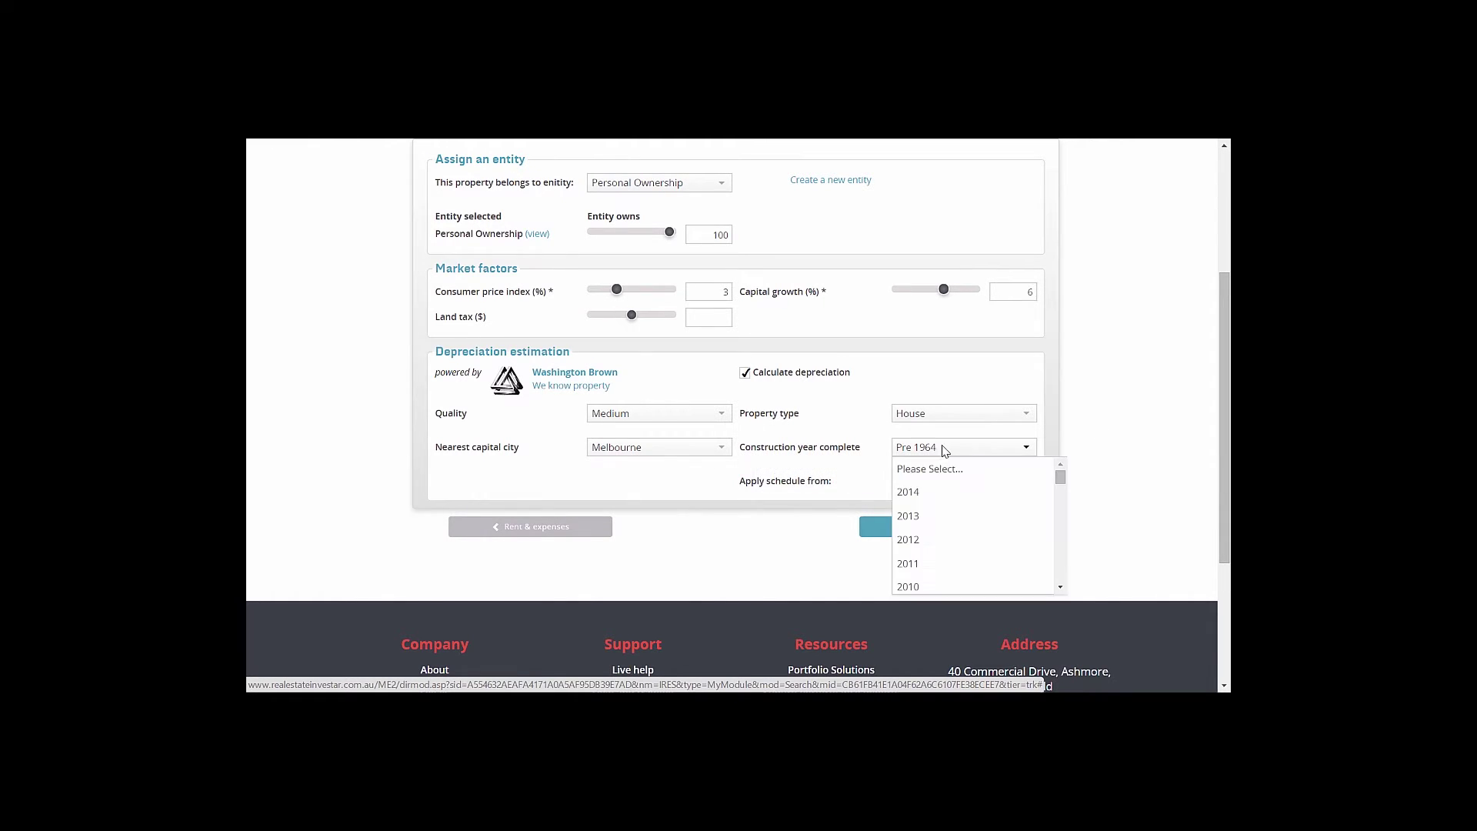
pyautogui.scroll(-2, 985, 502)
pyautogui.scroll(-4, 969, 507)
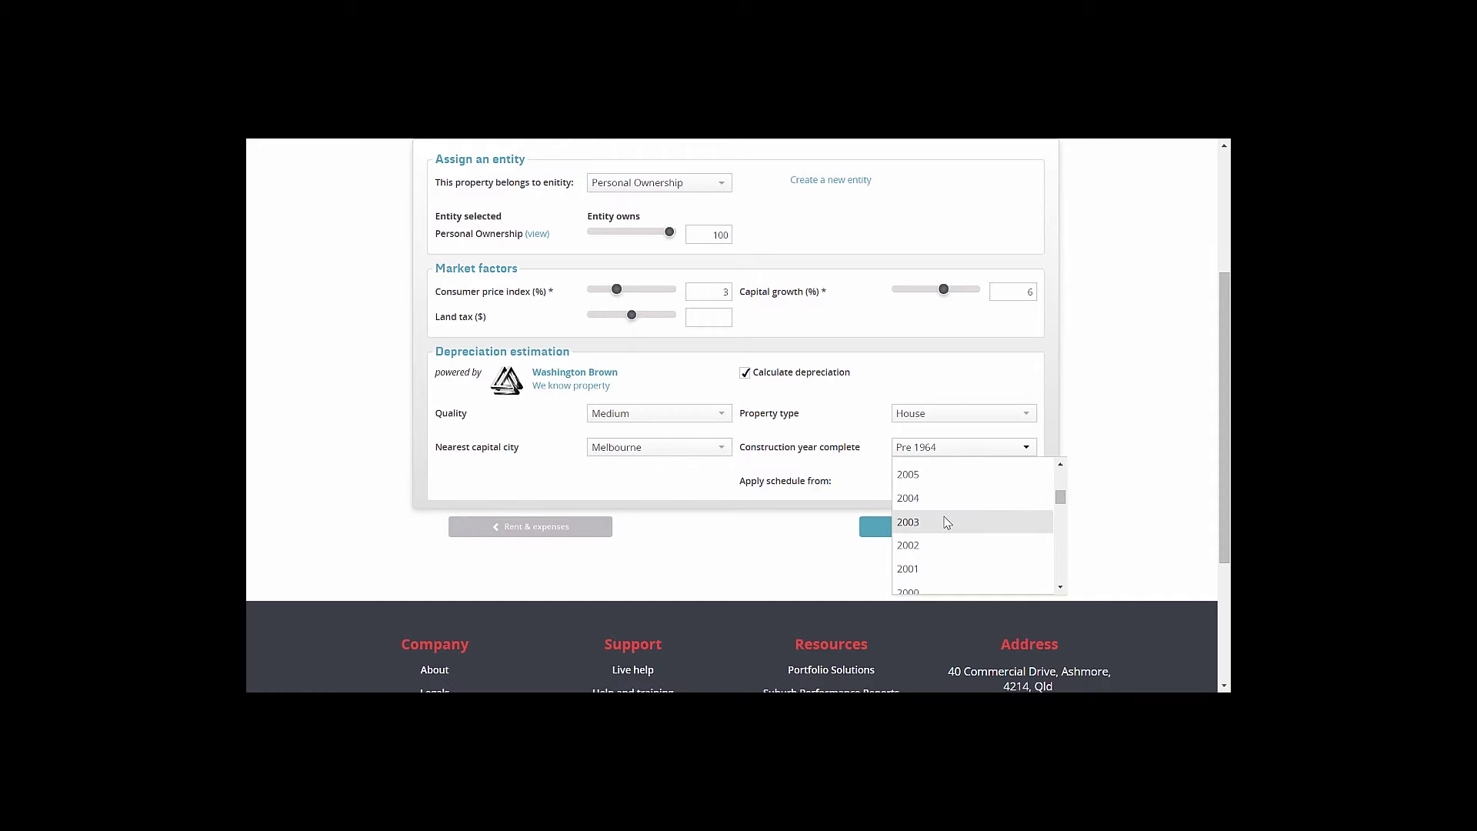
pyautogui.scroll(-9, 940, 507)
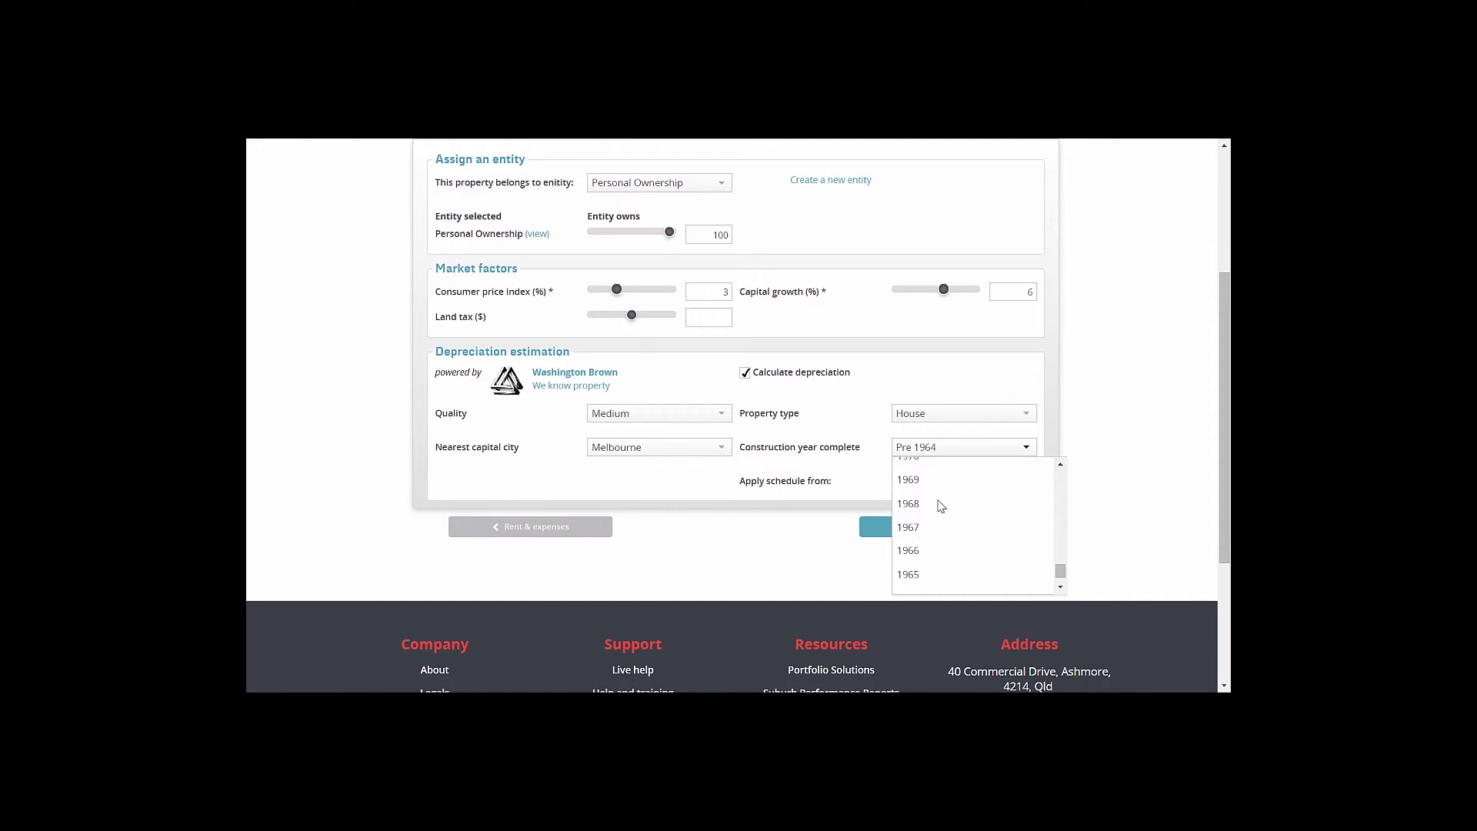
pyautogui.click(937, 496)
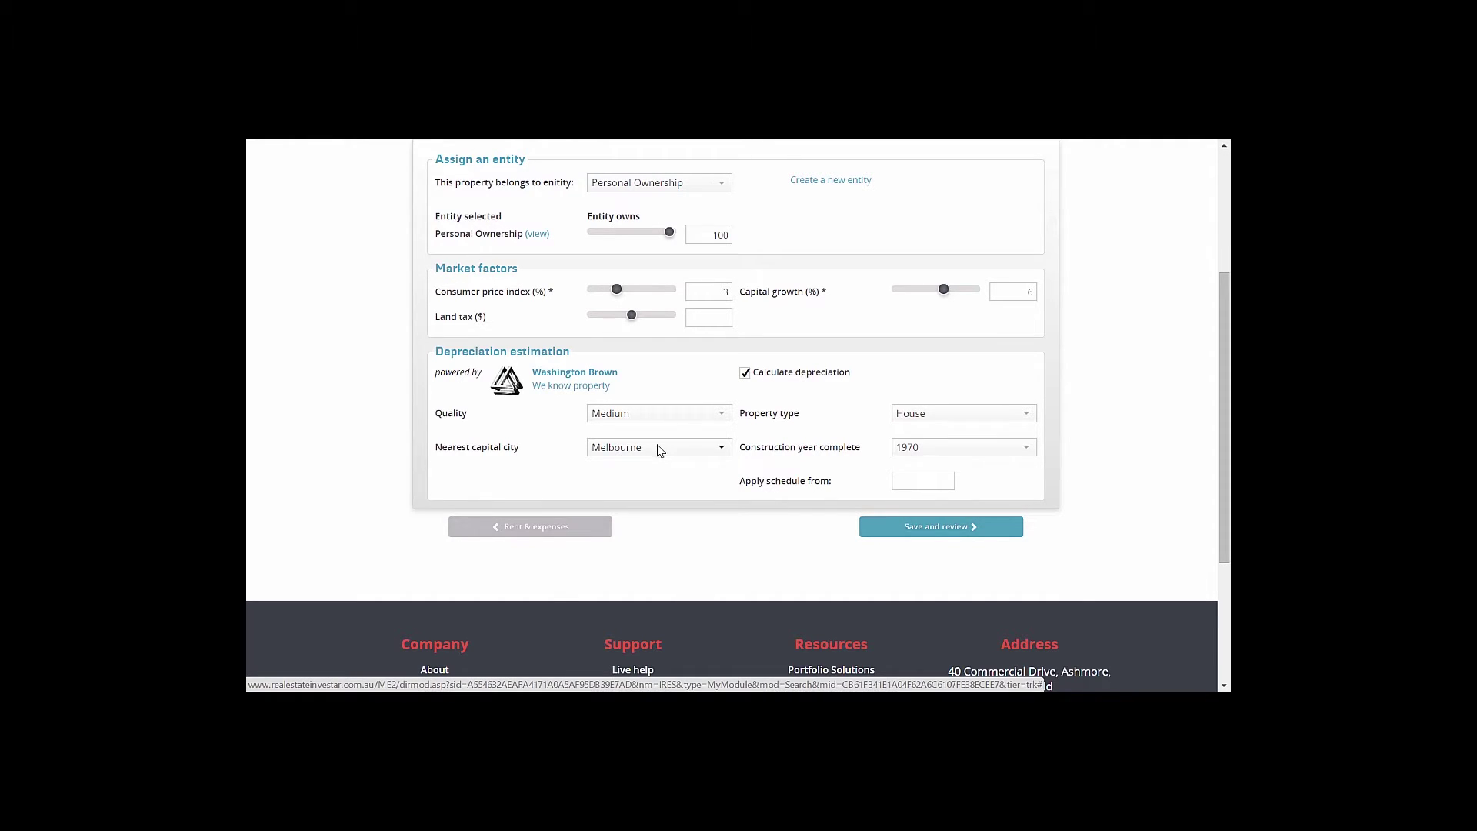
pyautogui.moveTo(654, 418)
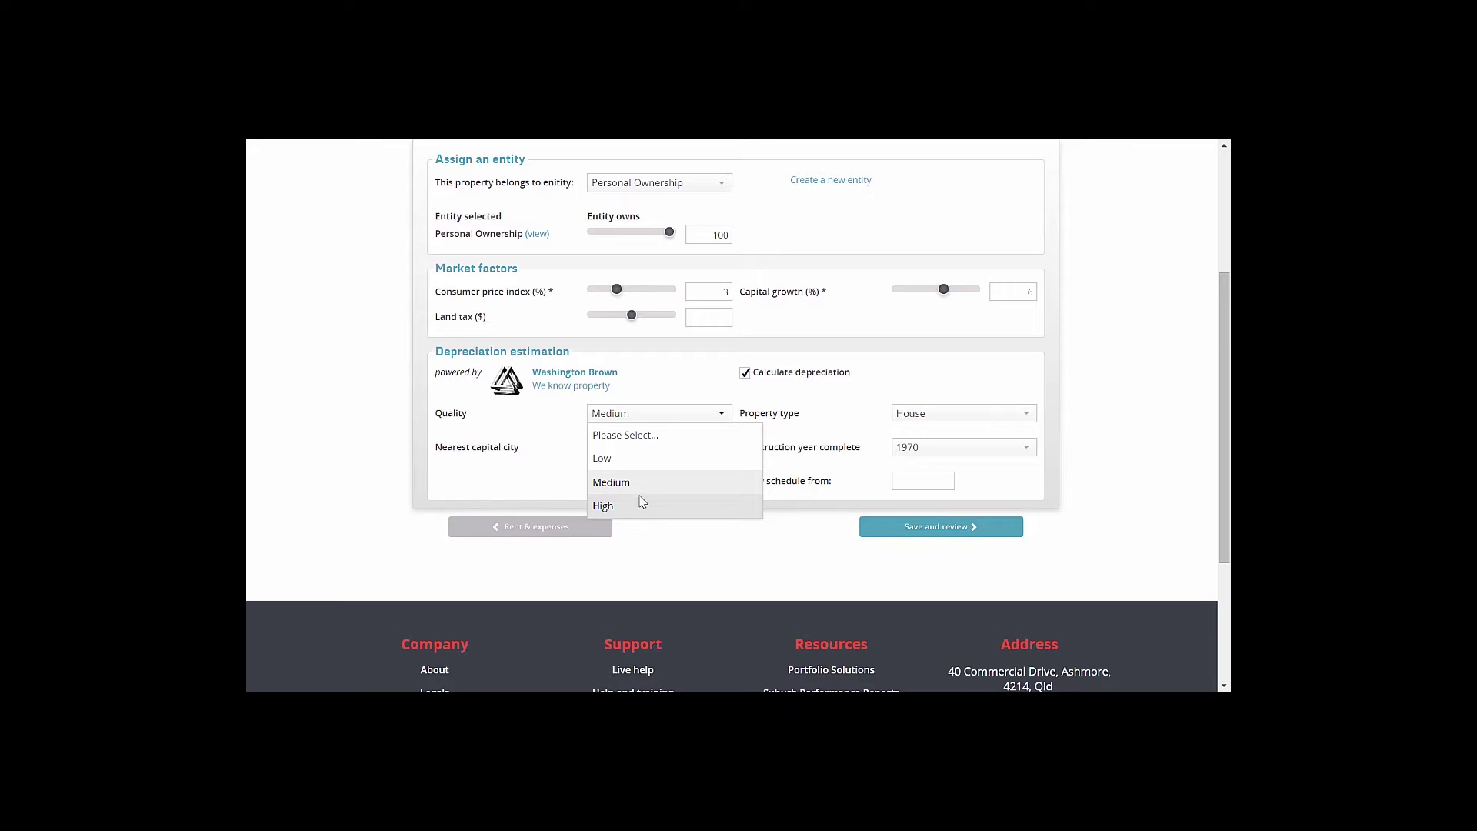
pyautogui.click(635, 483)
pyautogui.click(910, 483)
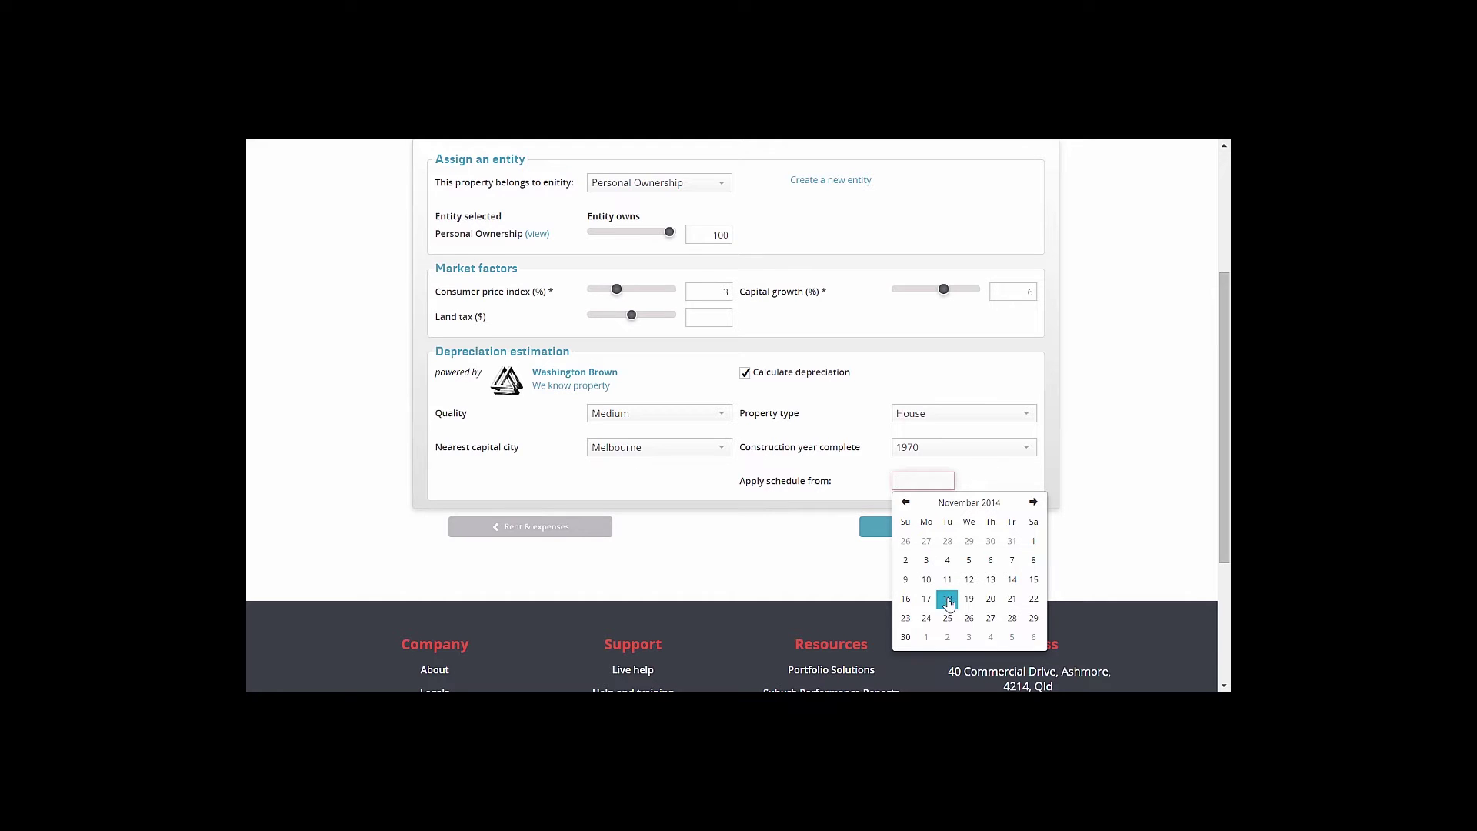
pyautogui.click(947, 599)
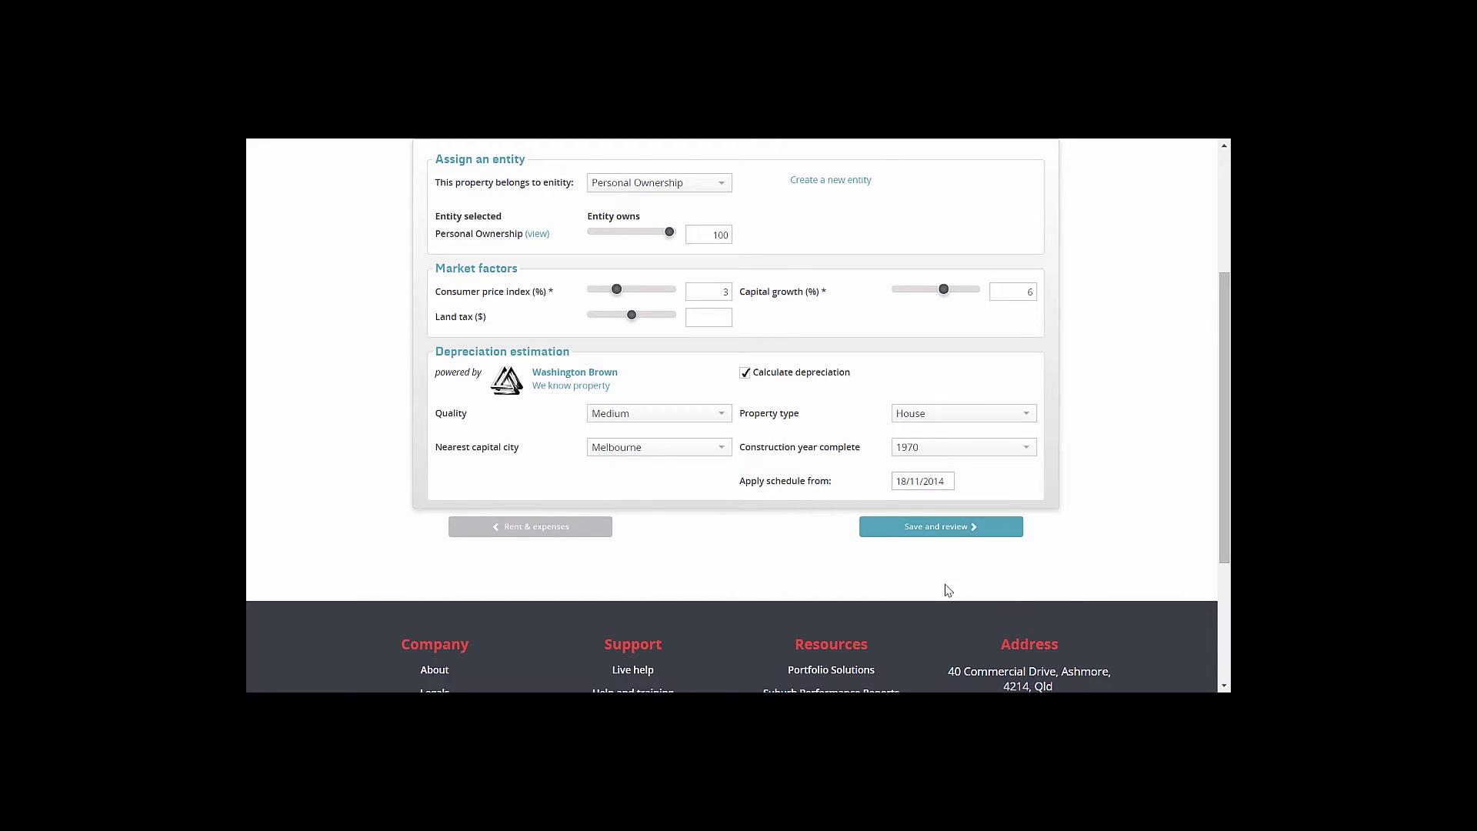
pyautogui.click(931, 531)
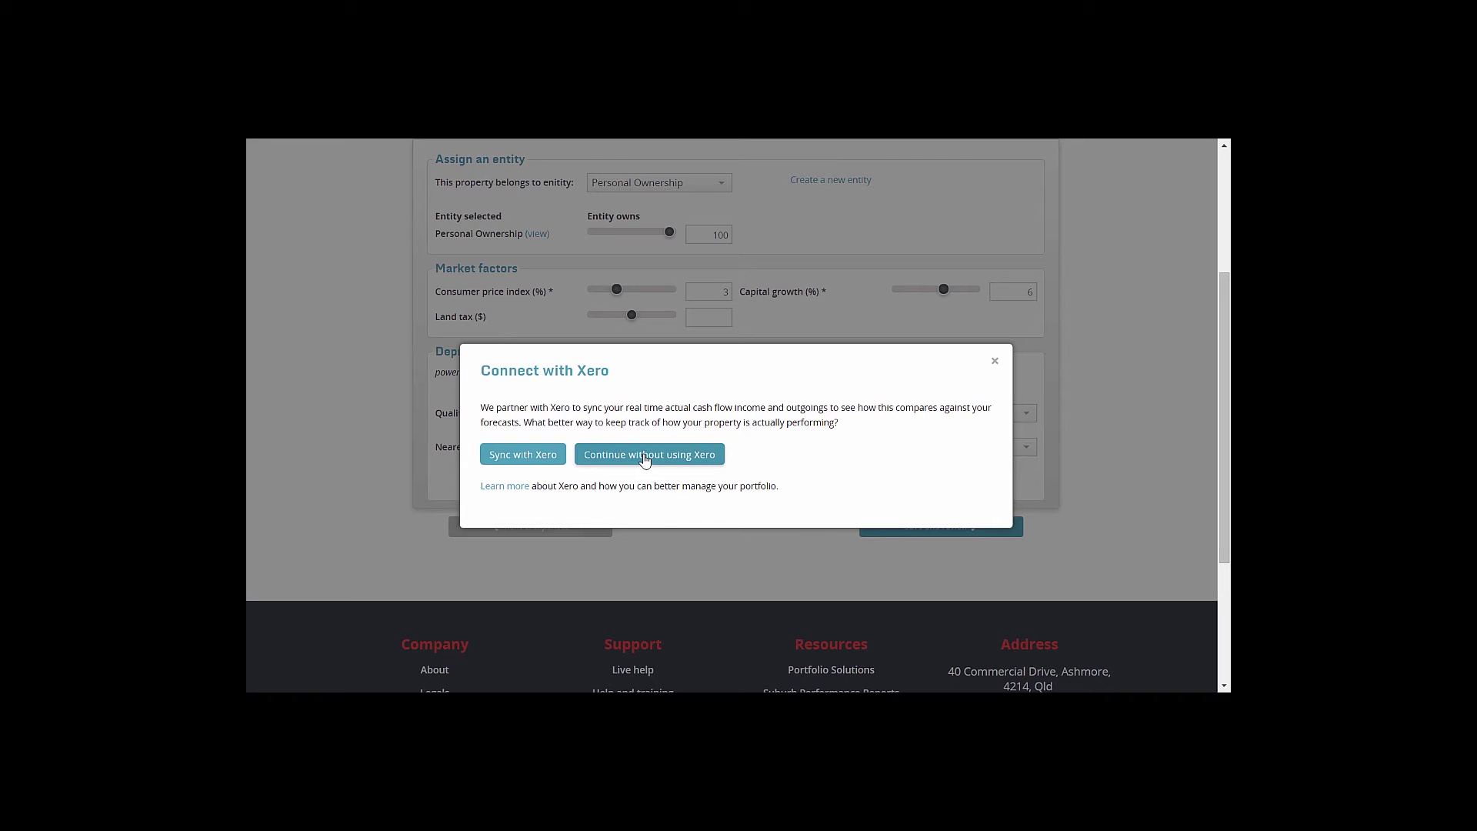
pyautogui.click(645, 455)
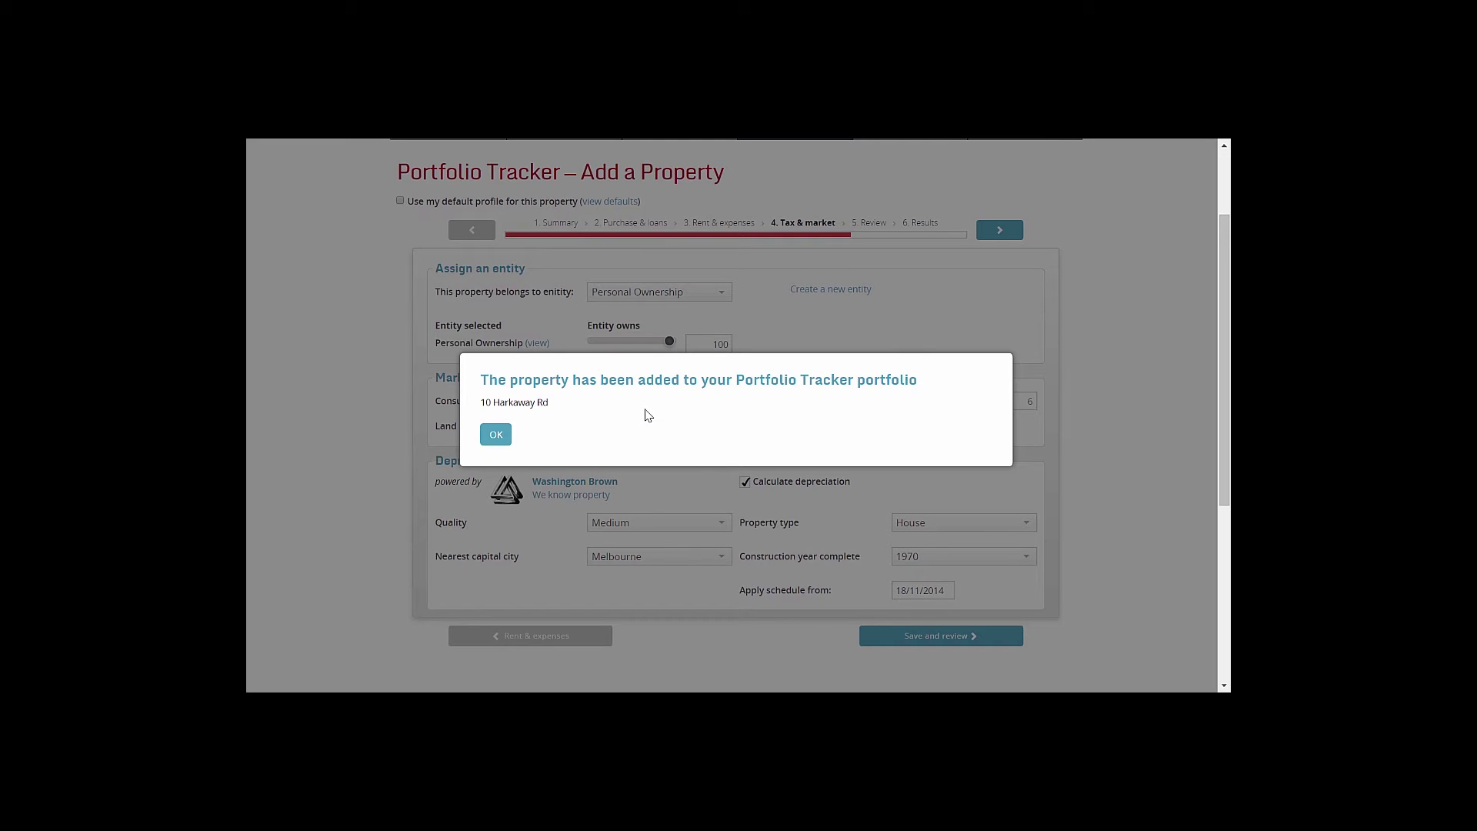
pyautogui.click(499, 434)
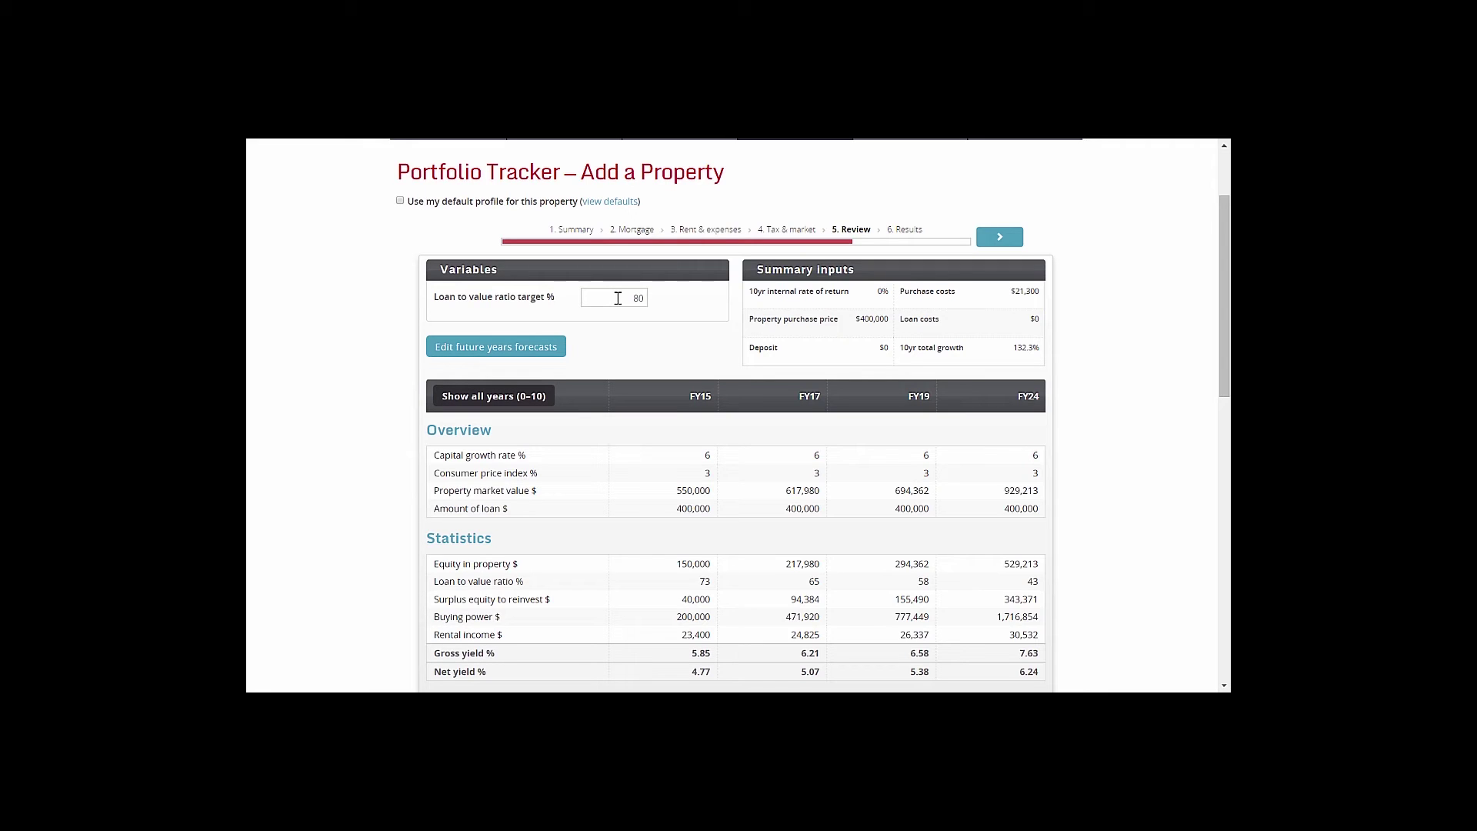
pyautogui.moveTo(618, 297); pyautogui.dragTo(648, 299)
pyautogui.moveTo(699, 582); pyautogui.dragTo(711, 581)
pyautogui.moveTo(682, 599); pyautogui.dragTo(714, 600)
pyautogui.moveTo(790, 600); pyautogui.dragTo(930, 601)
pyautogui.scroll(-3, 858, 537)
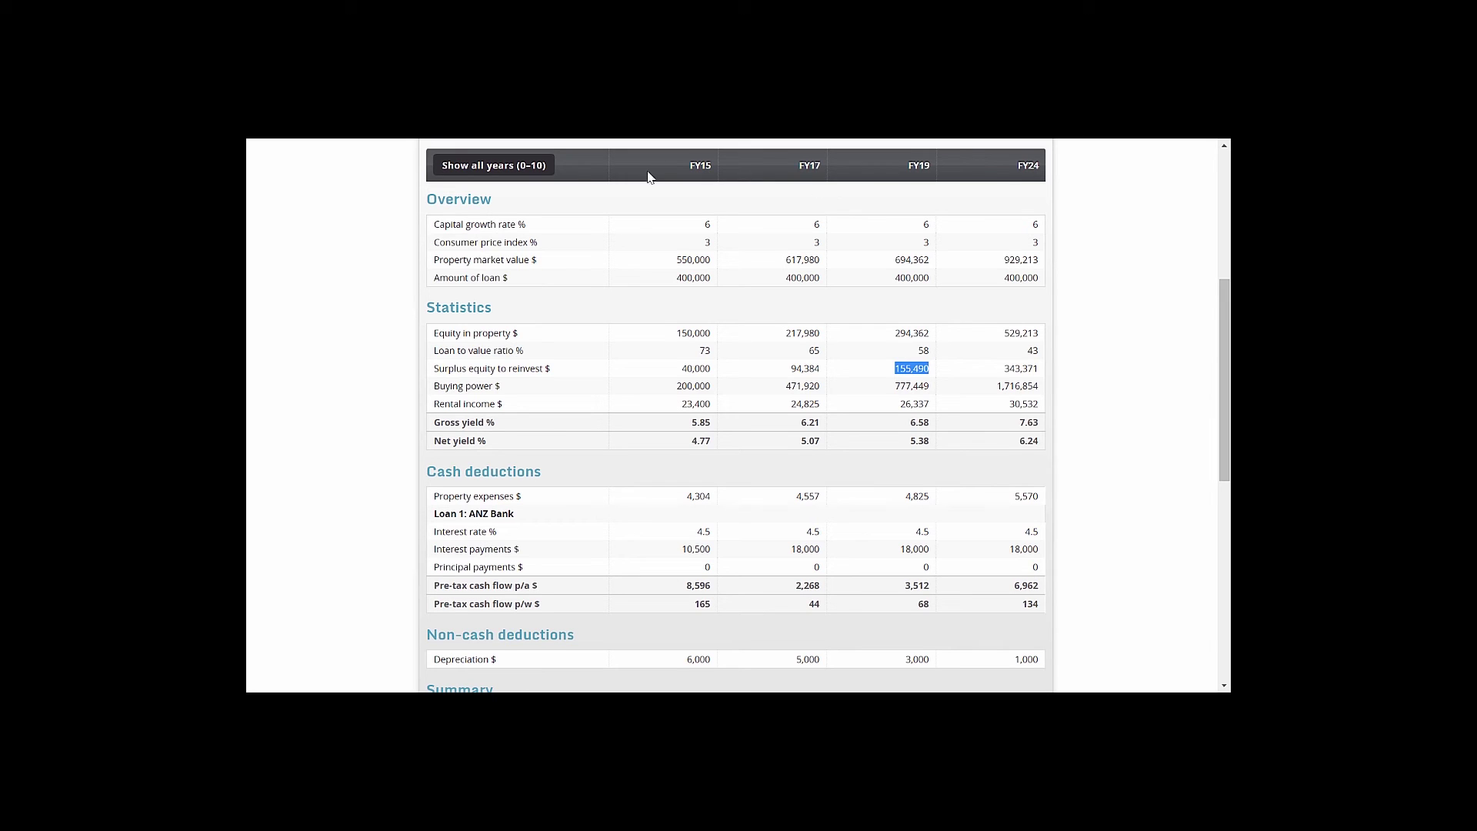
pyautogui.click(490, 168)
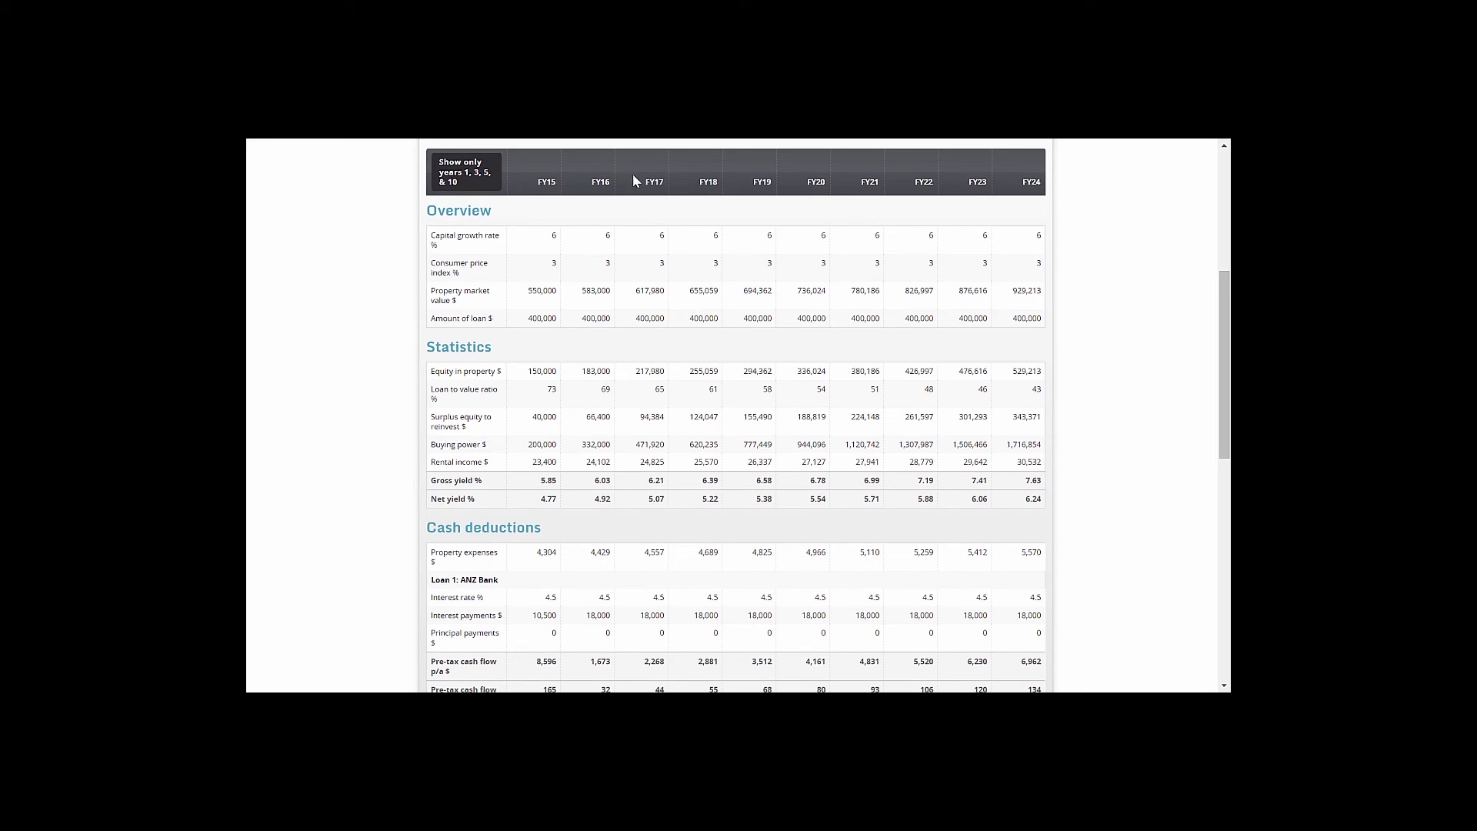
pyautogui.click(450, 181)
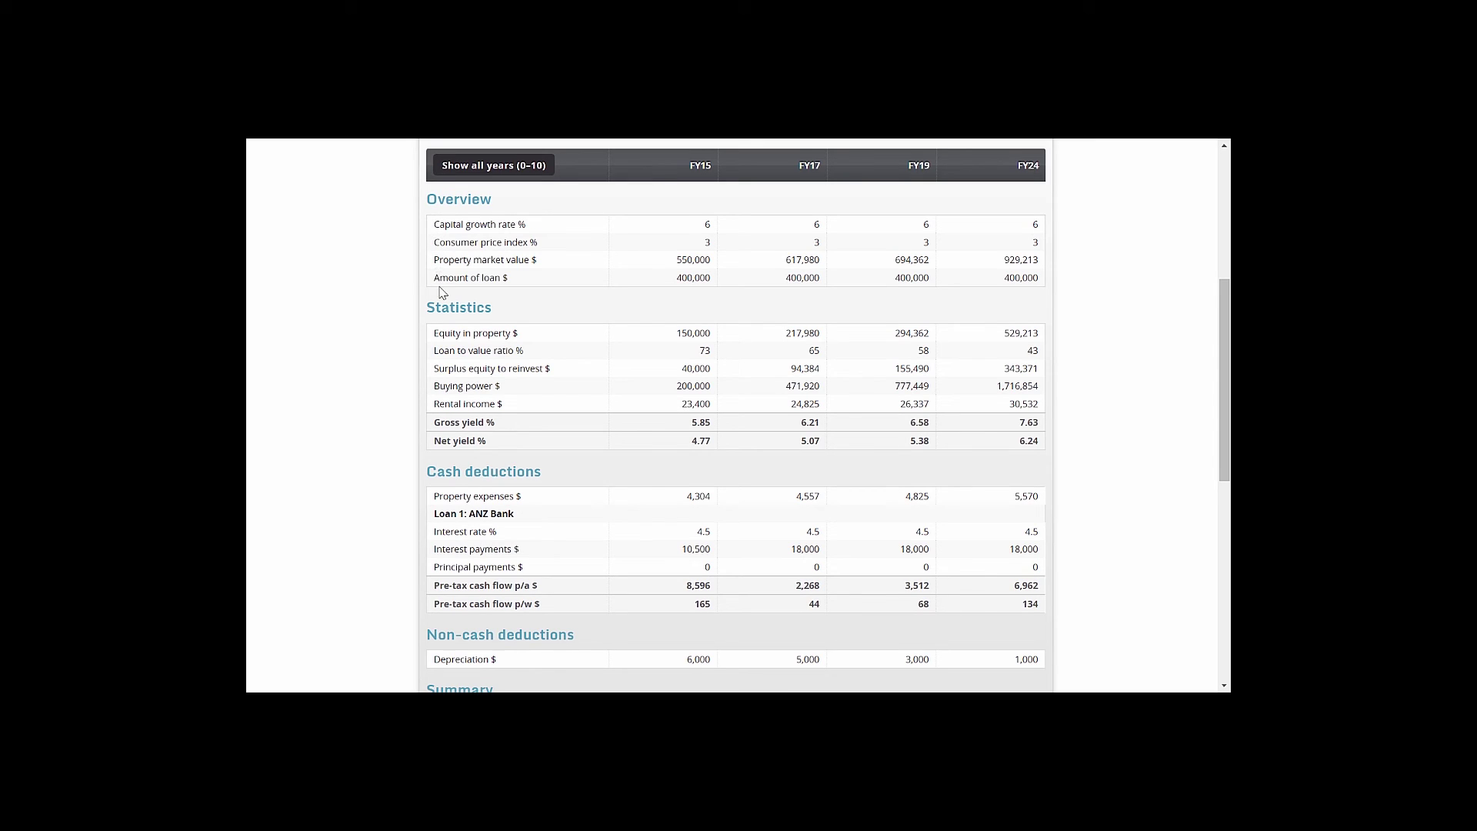
pyautogui.scroll(-1, 442, 329)
pyautogui.scroll(-1, 442, 328)
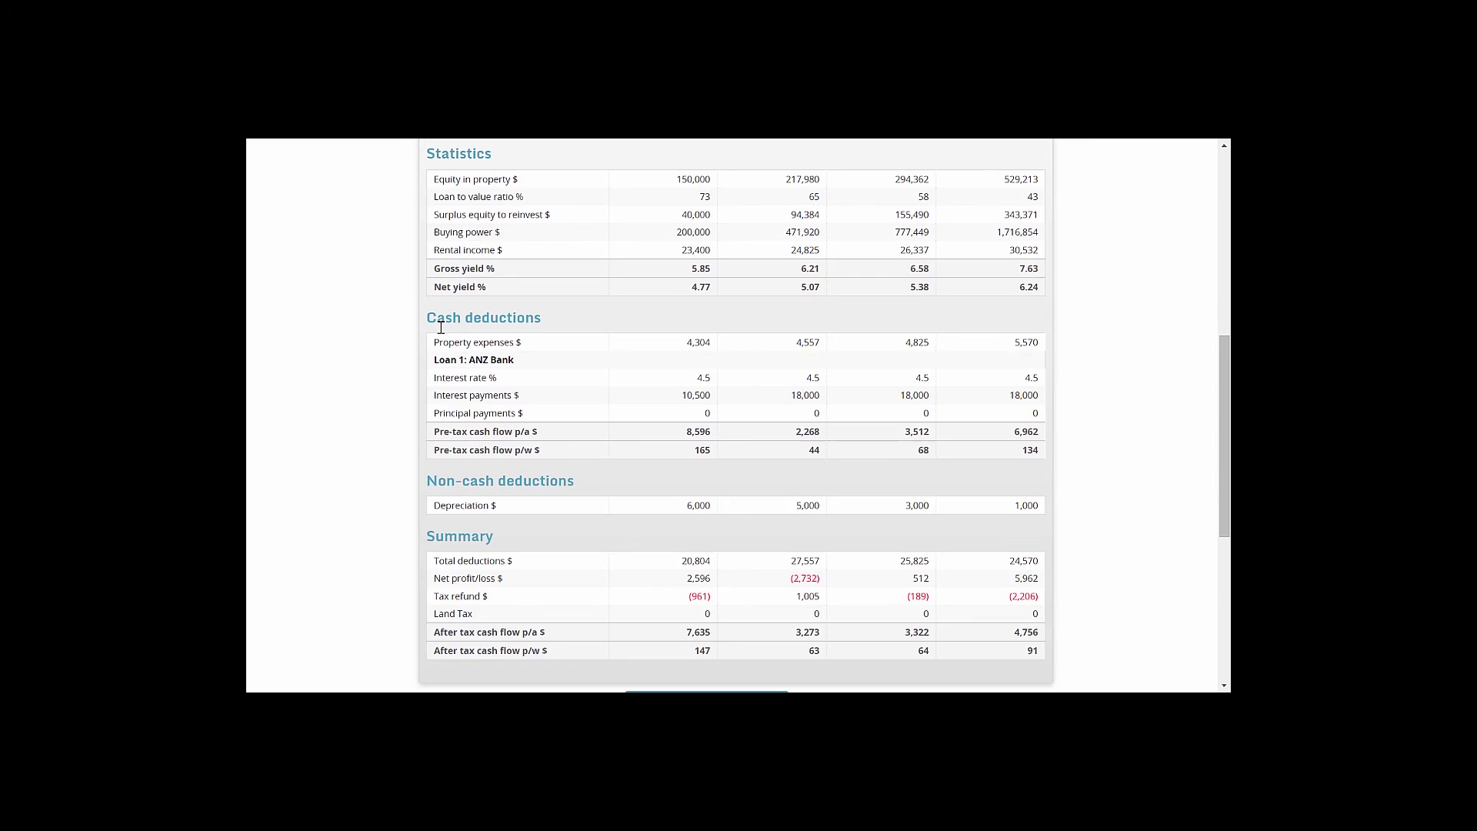
pyautogui.scroll(-1, 441, 331)
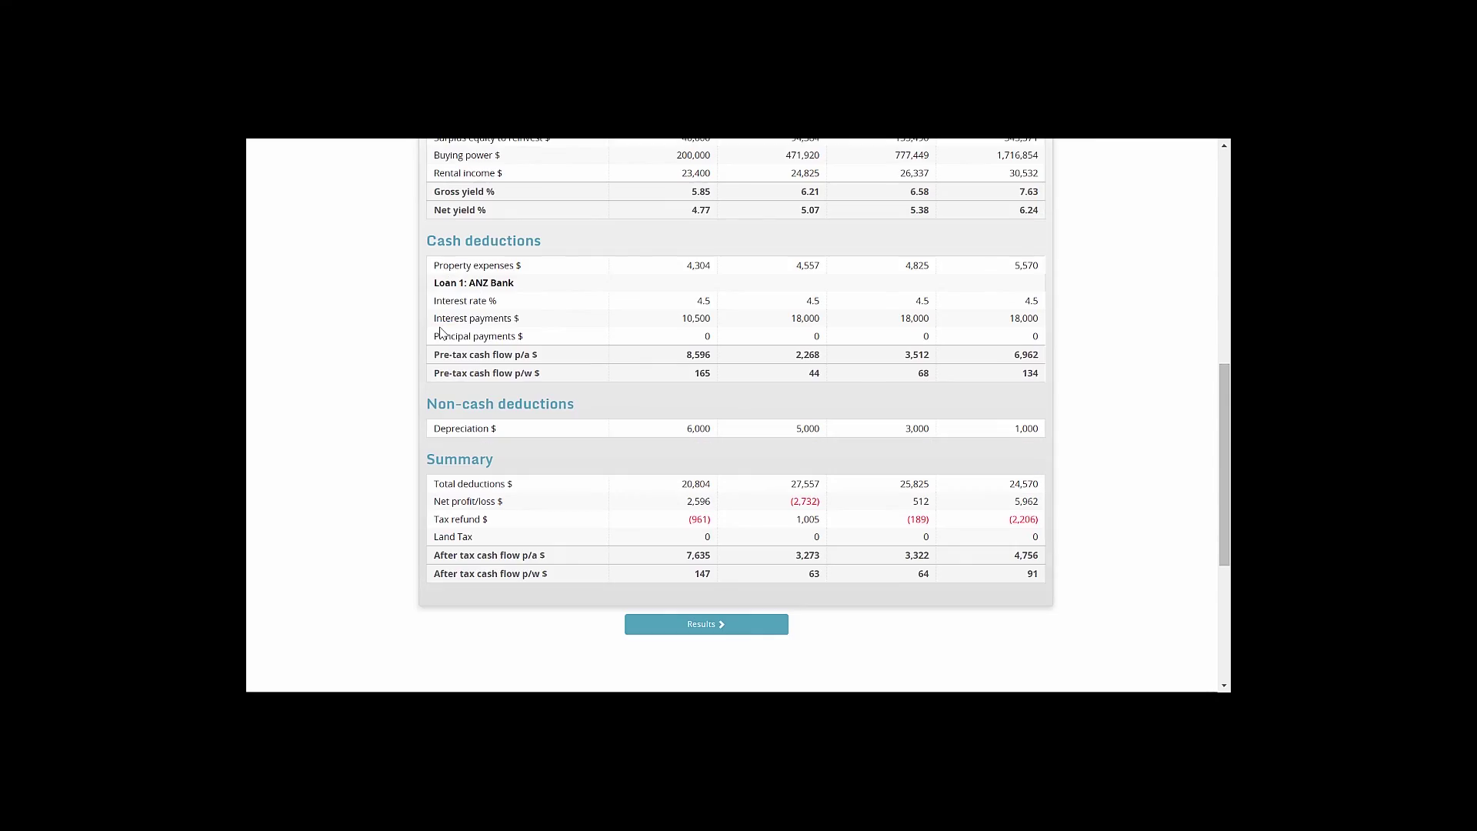
pyautogui.scroll(-1, 441, 332)
pyautogui.scroll(-1, 442, 333)
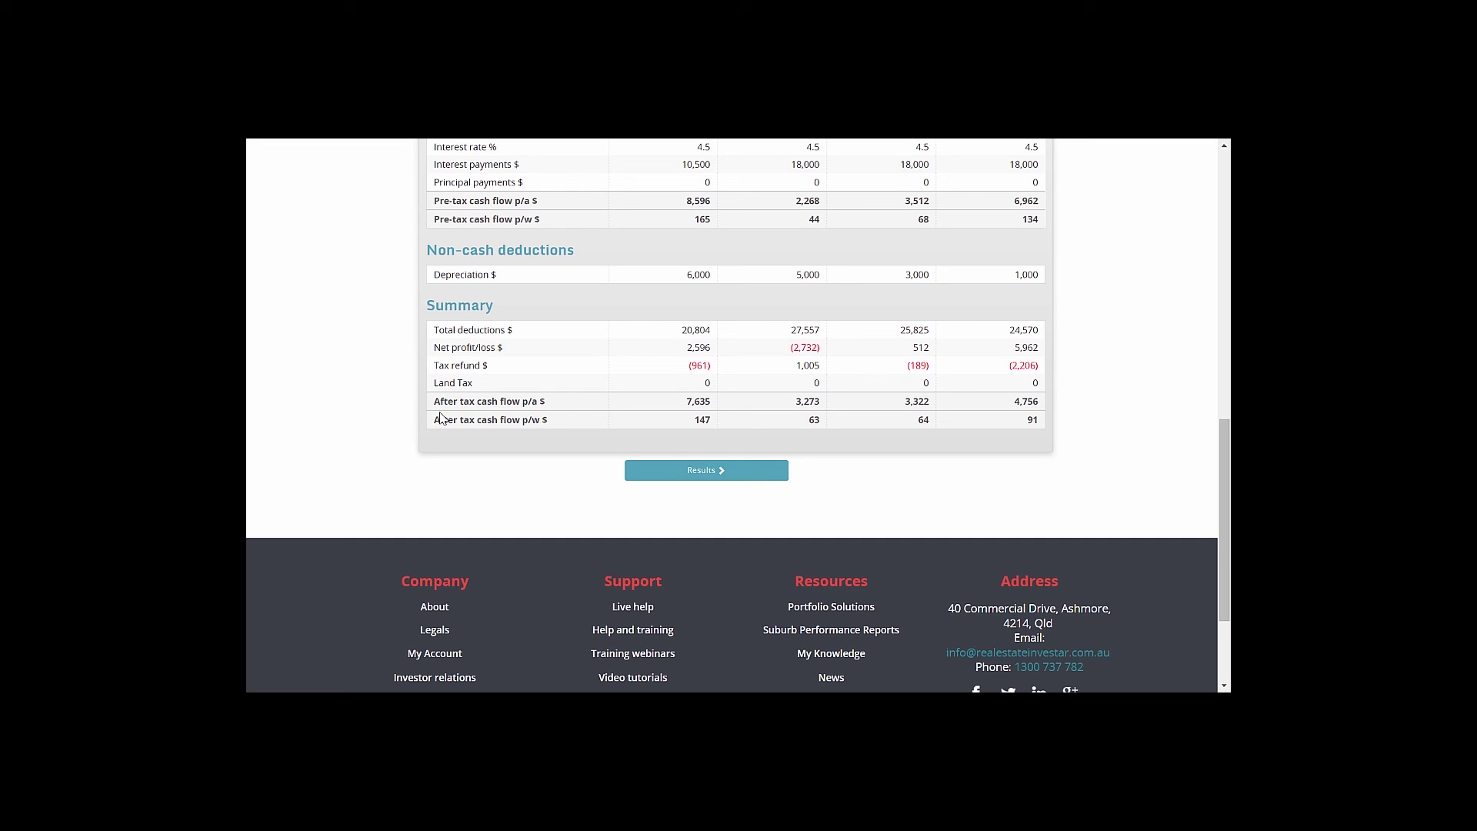
pyautogui.click(680, 472)
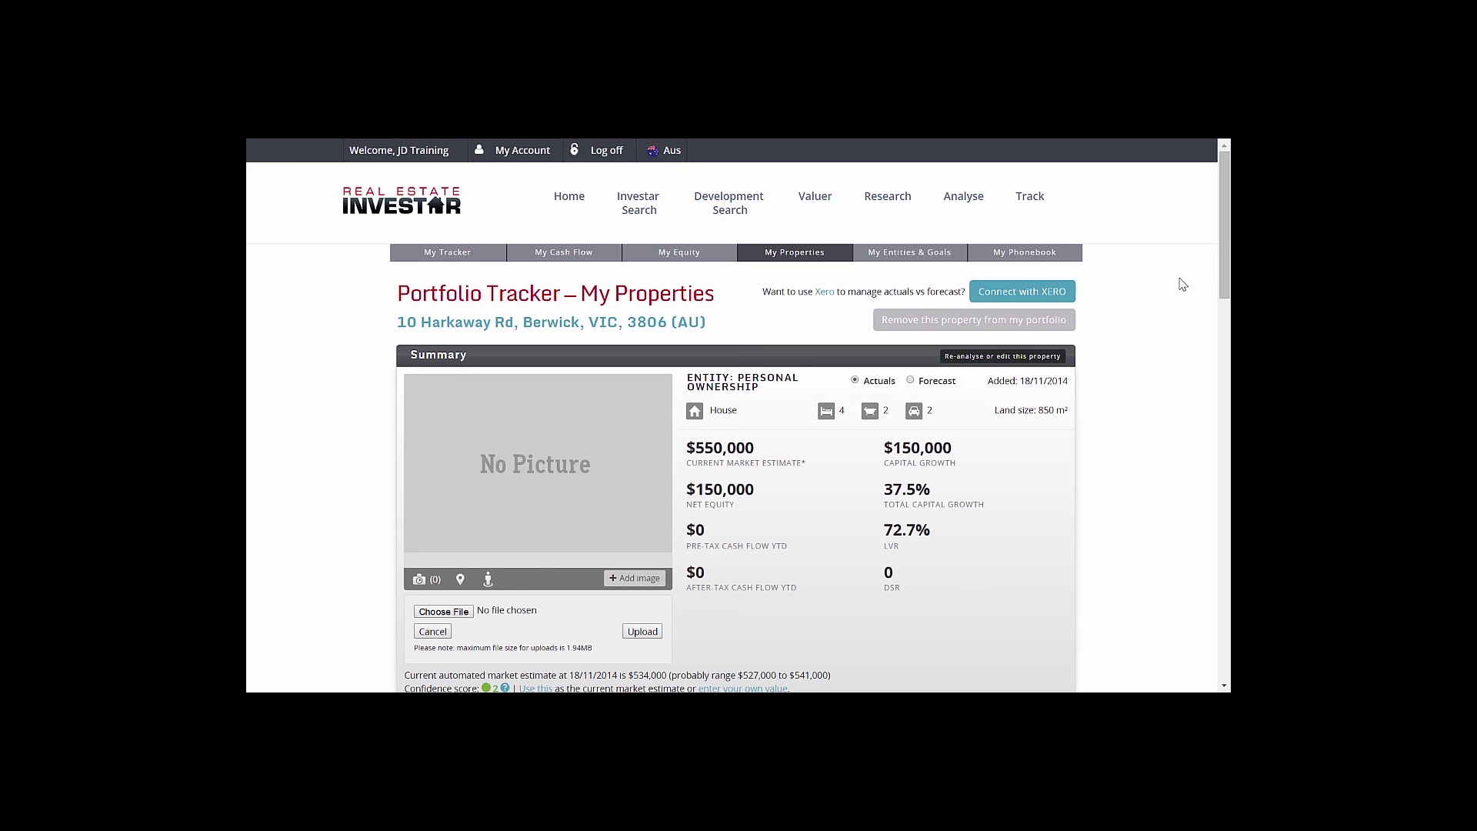
pyautogui.moveTo(1222, 224); pyautogui.dragTo(1228, 346)
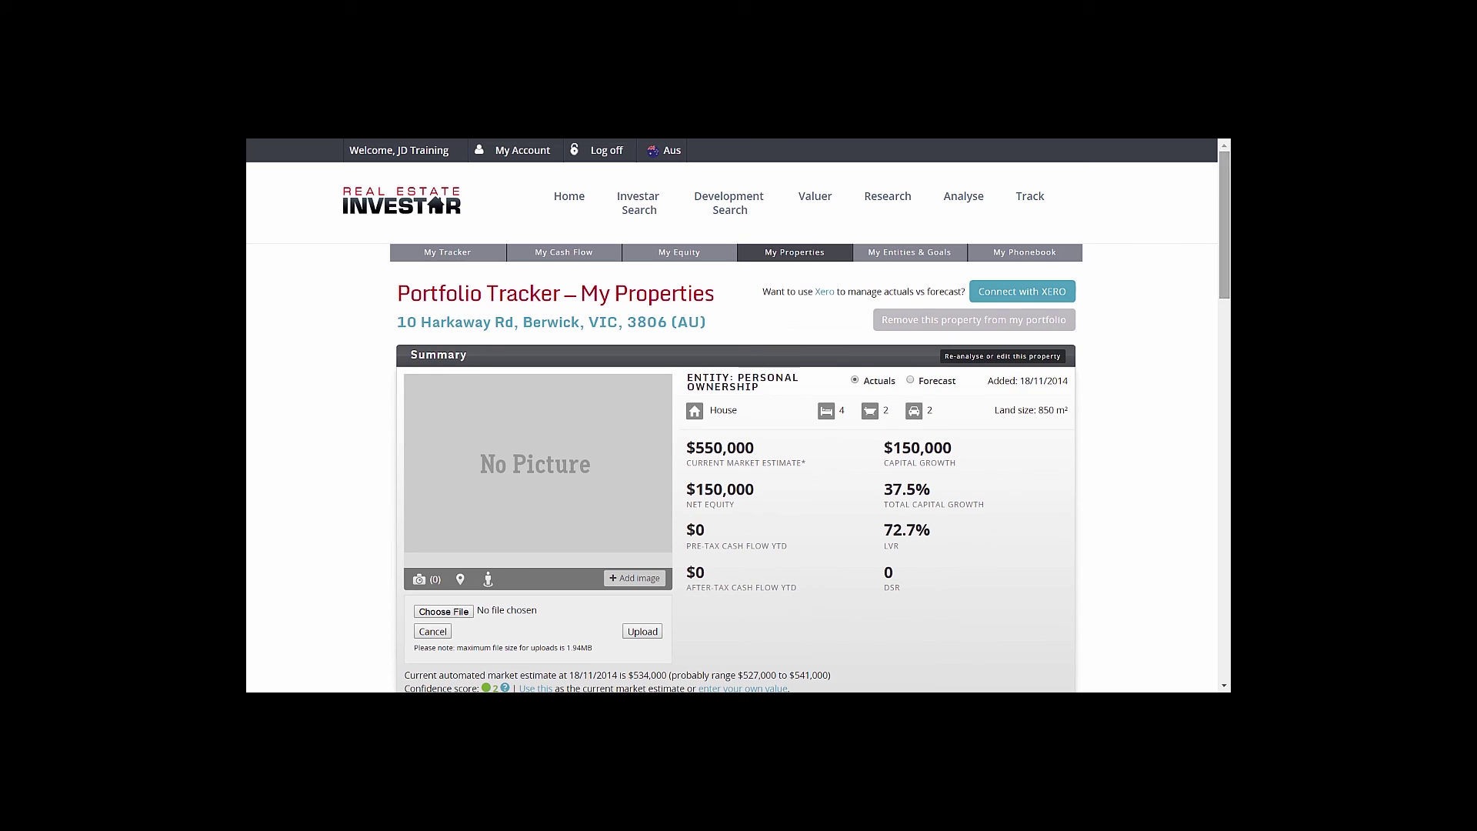